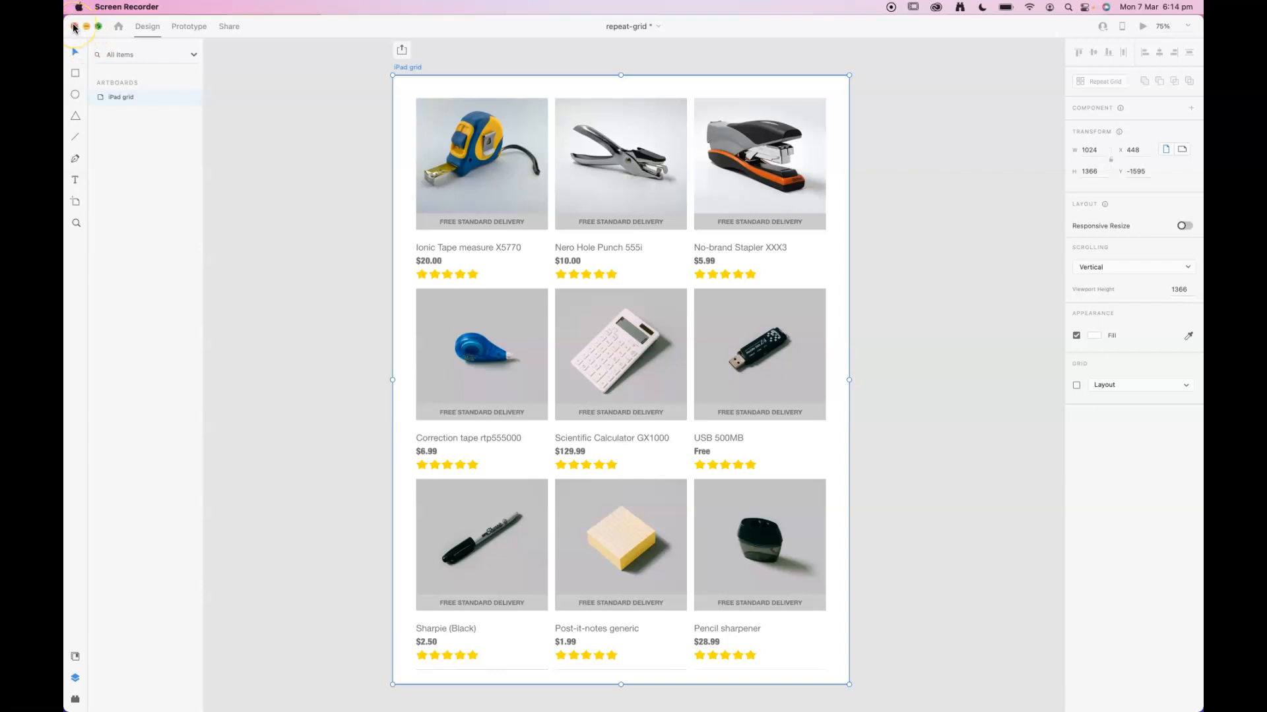
- Create a new document from the Instagram Story preset, 1080 x 1920 px
left_click(287, 23)
left_click(125, 8)
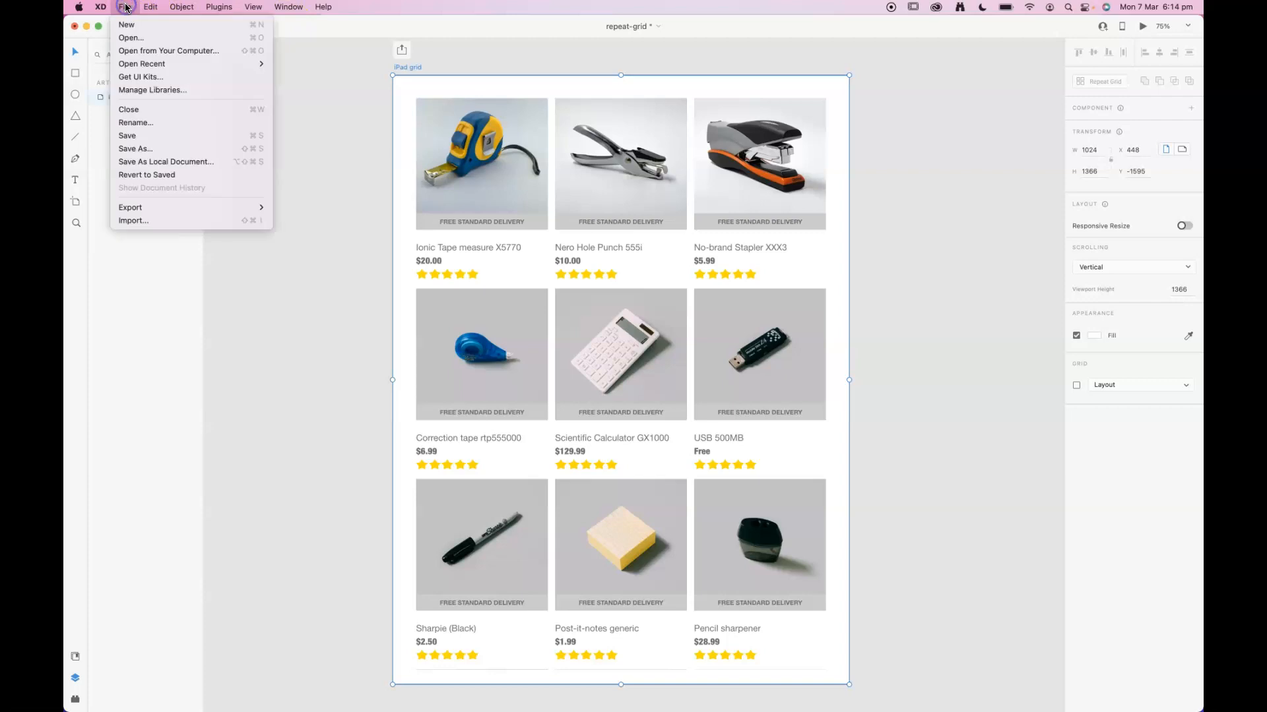
left_click(122, 30)
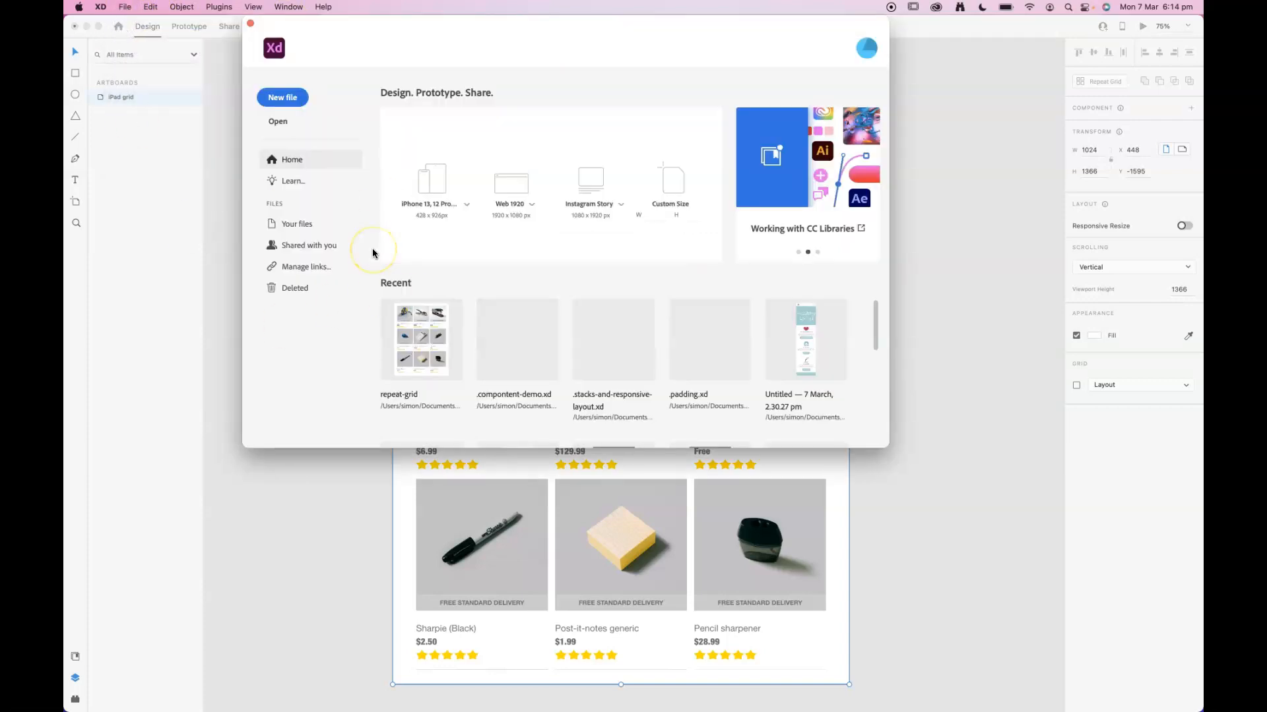
left_click(592, 185)
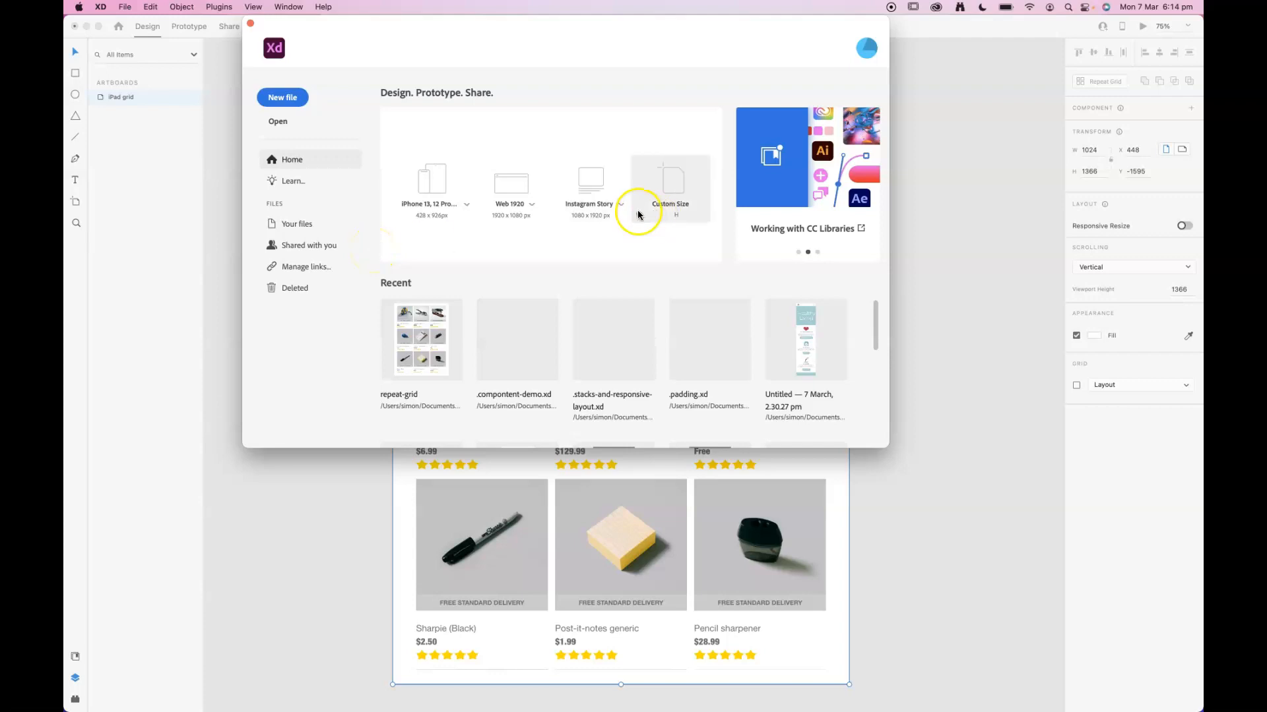
left_click(600, 198)
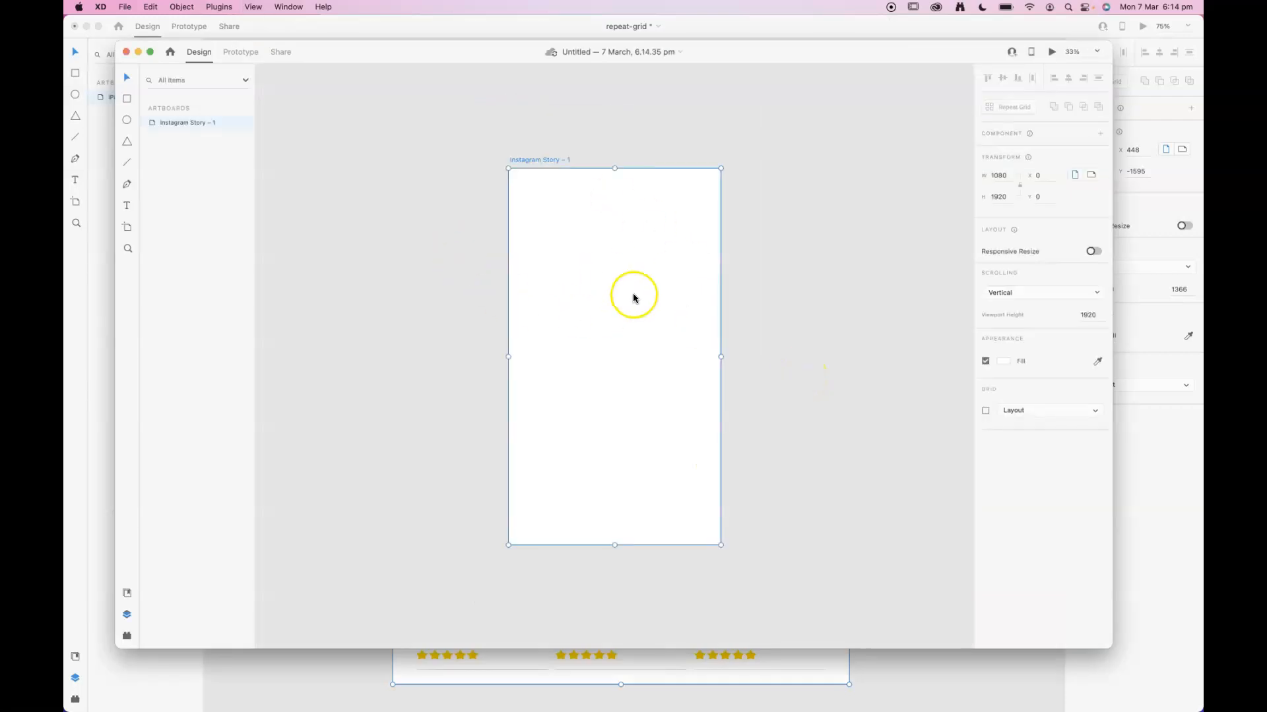
- Rename the artboard to "iPad layout" and enlarge the new document window to fill the screen
key("super+equal")
scroll(746, 453, "up", 3)
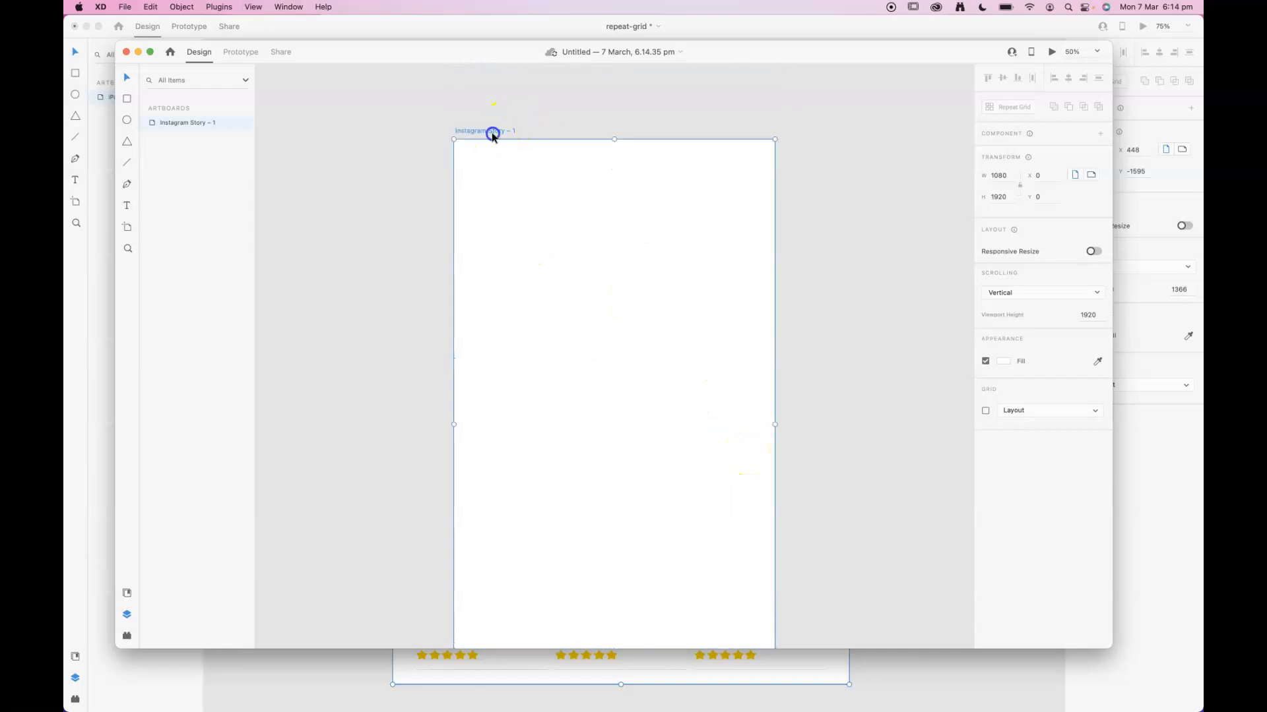
double_click(492, 132)
type("ipad")
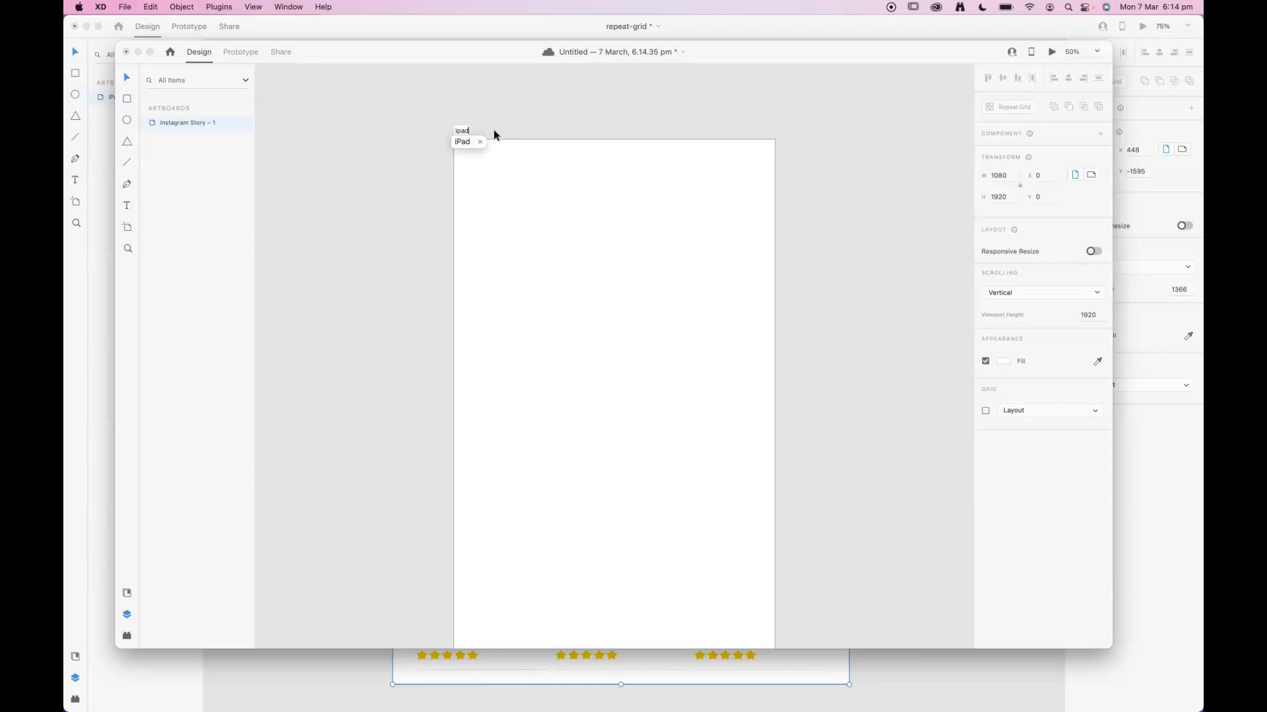
type(" layout")
left_click(424, 147)
left_click_drag(396, 42, 362, 25)
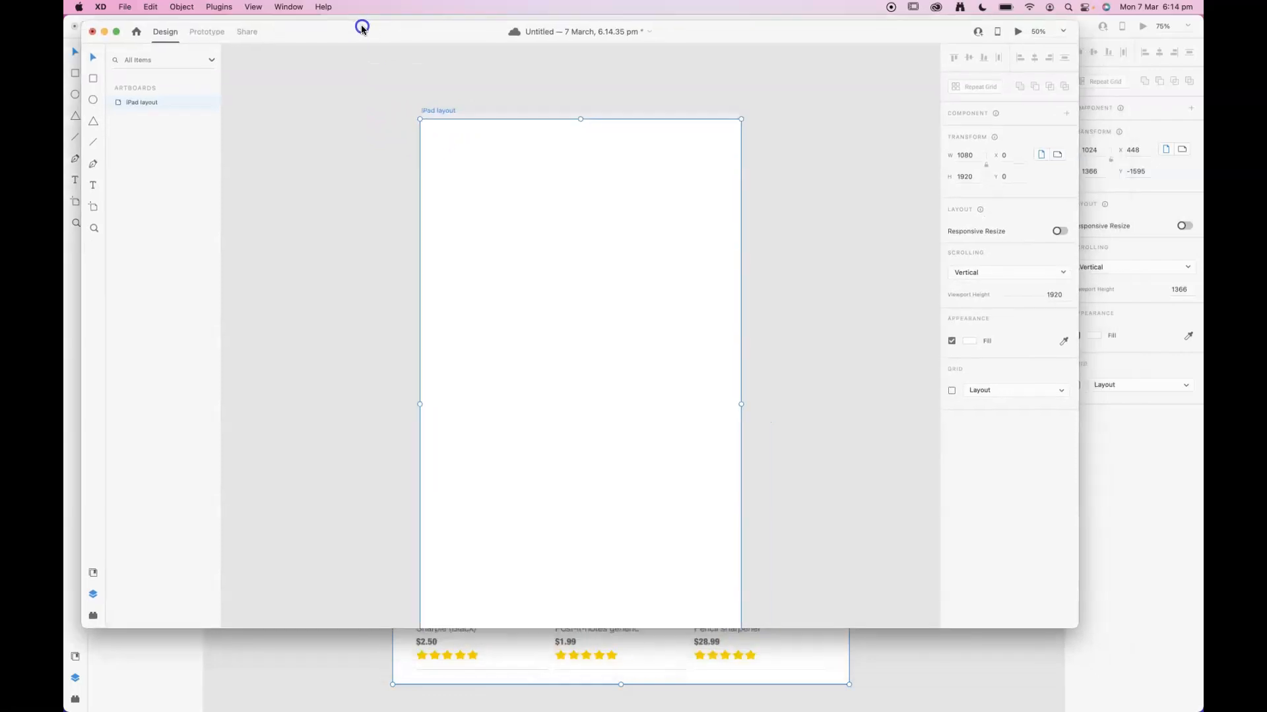
double_click(365, 33)
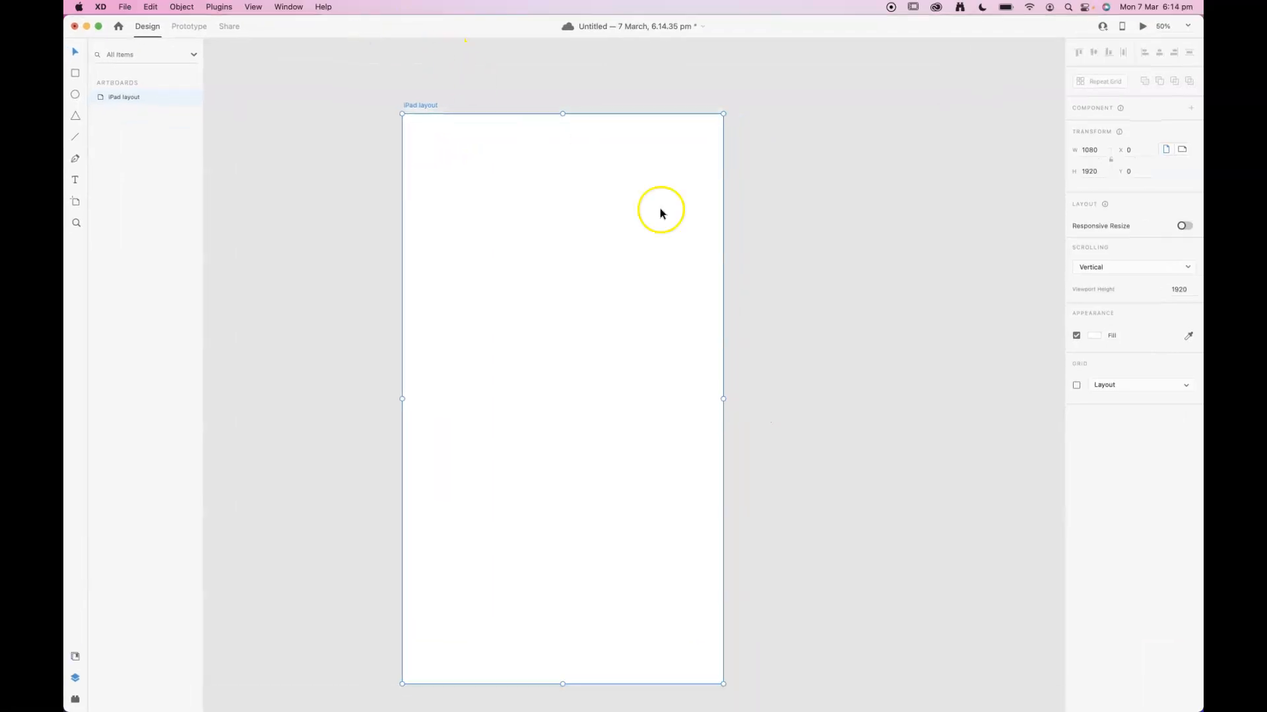
- Turn on the layout grid for the iPad layout artboard and set its linked left and right margins to 44
left_click(812, 358)
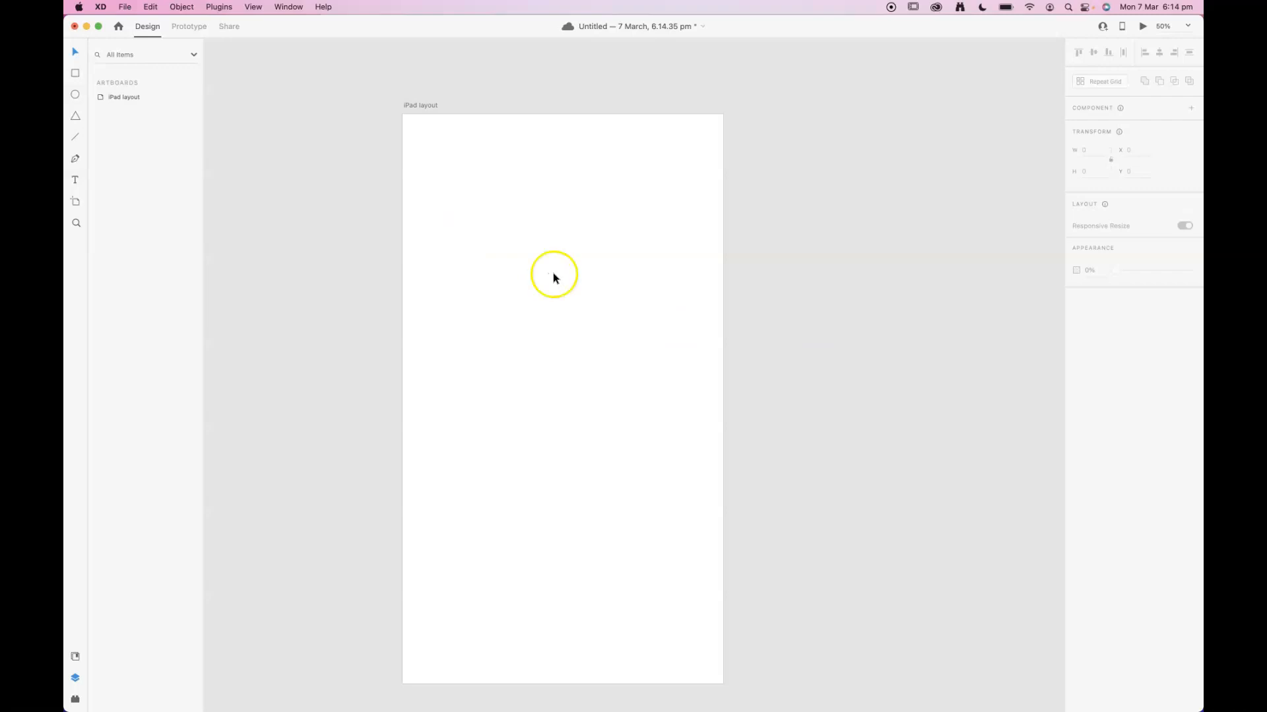
left_click(426, 106)
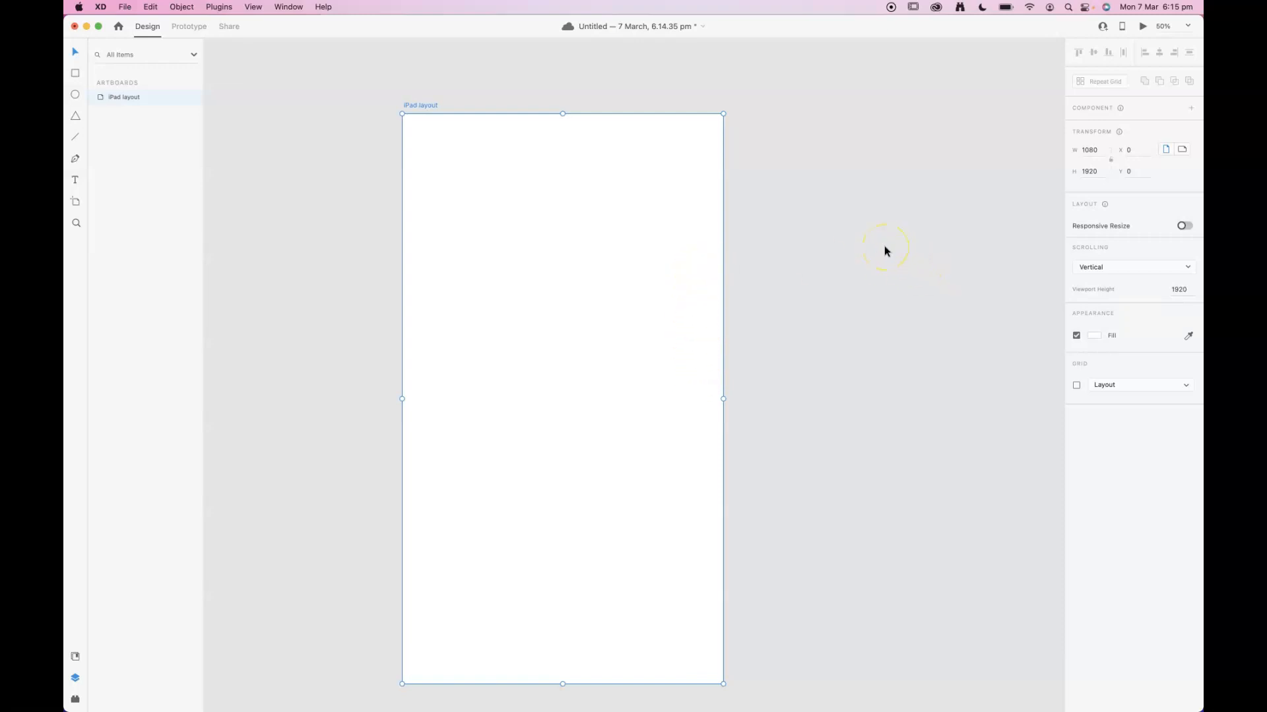
key("super+s")
left_click(1077, 386)
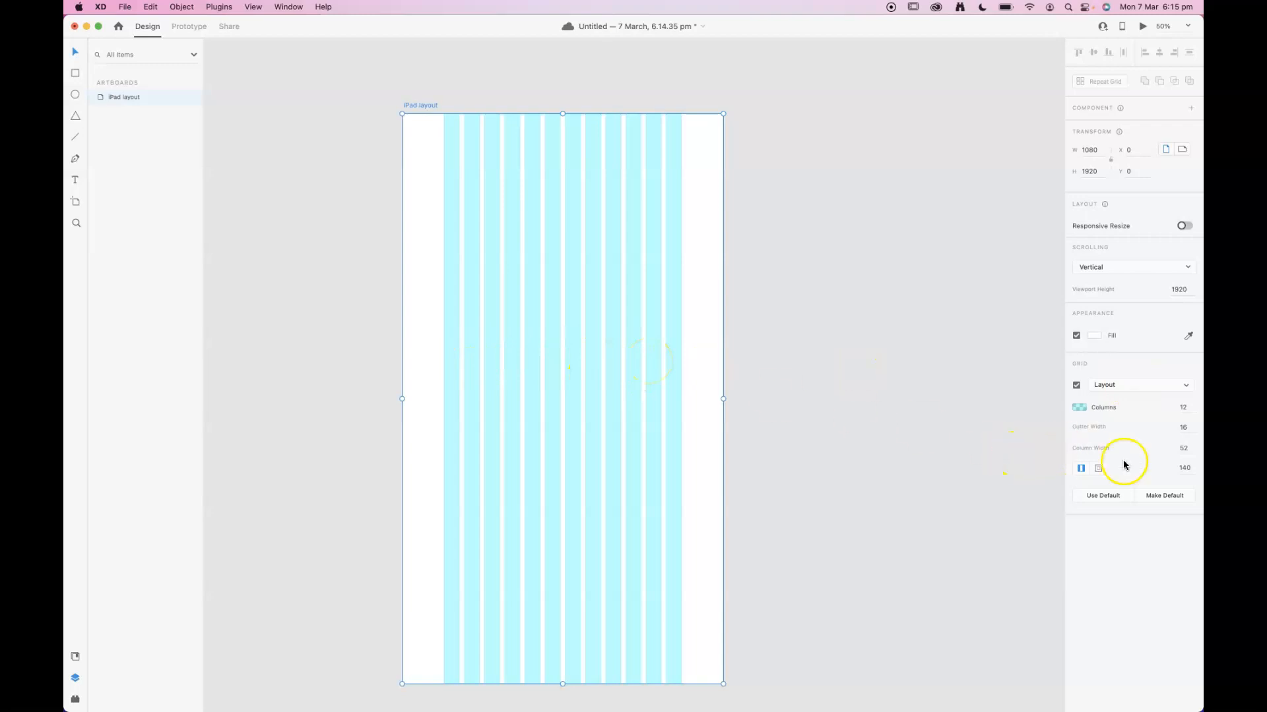
left_click(1186, 468)
type("44")
left_click(1140, 528)
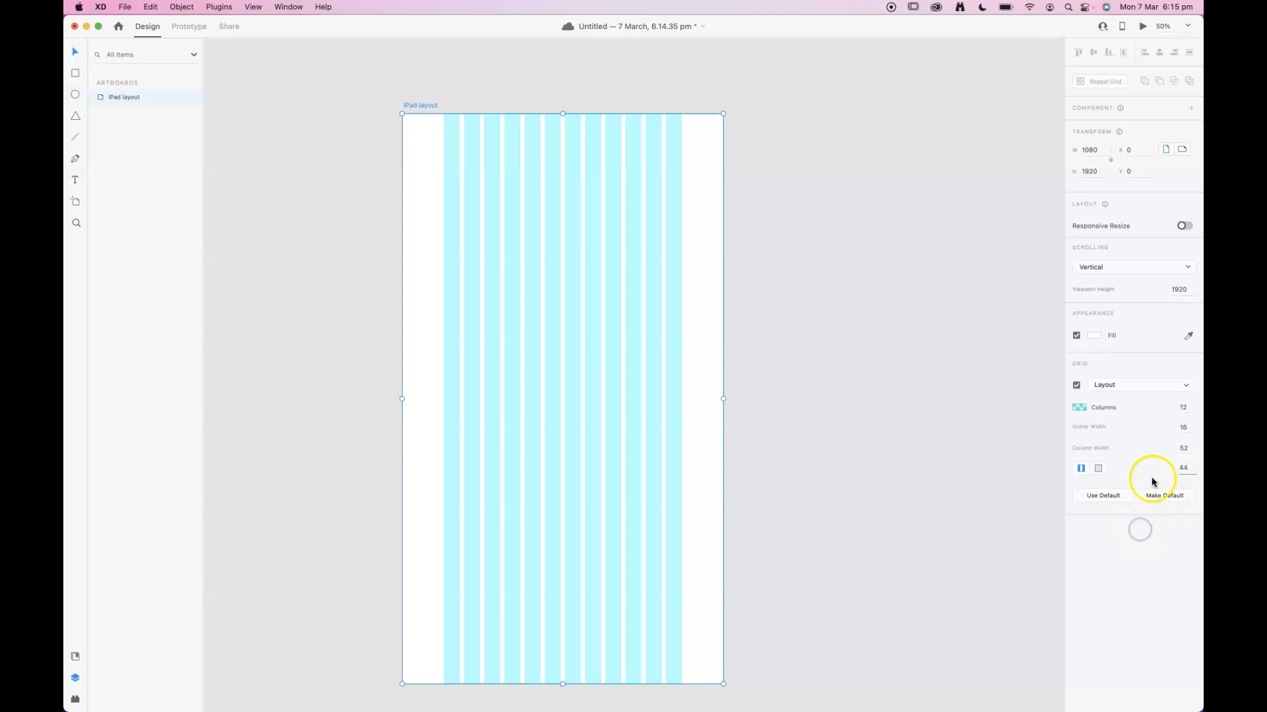
key("Tab")
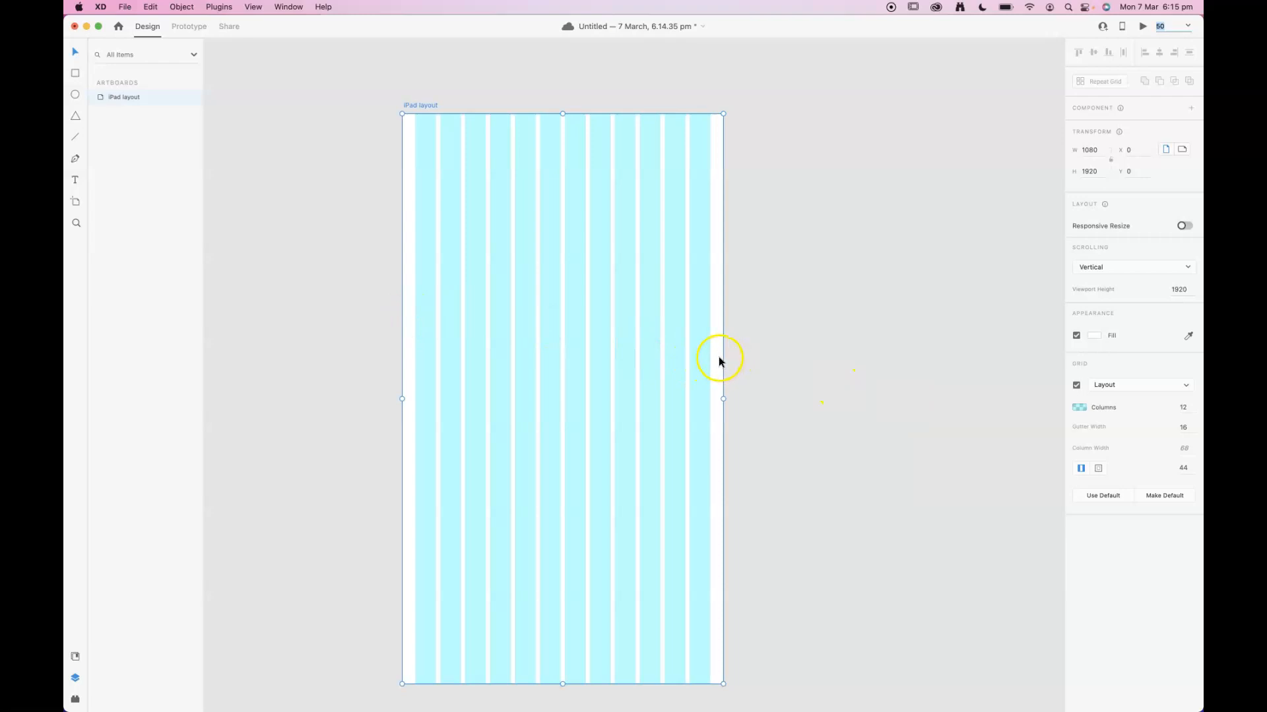
- Switch the layout grid to separate margins for each side and set the top margin to 44
left_click(1098, 469)
left_click(1114, 469)
type("44")
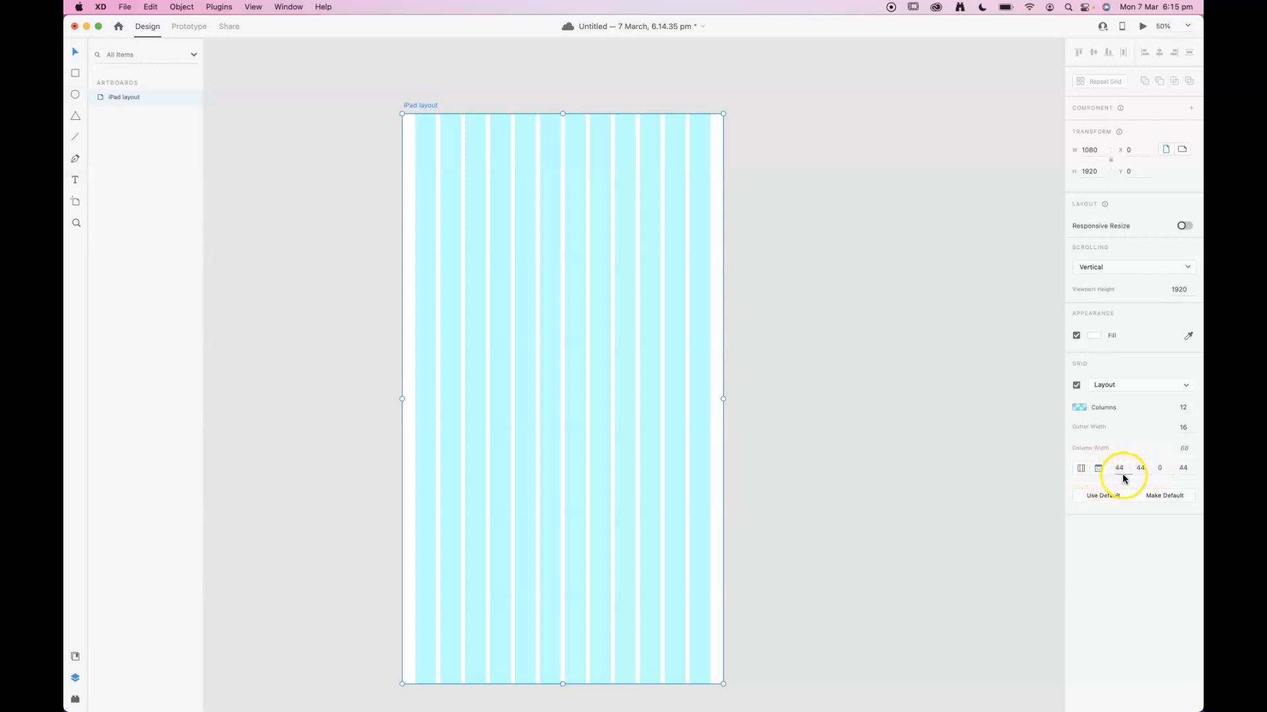
left_click(1161, 467)
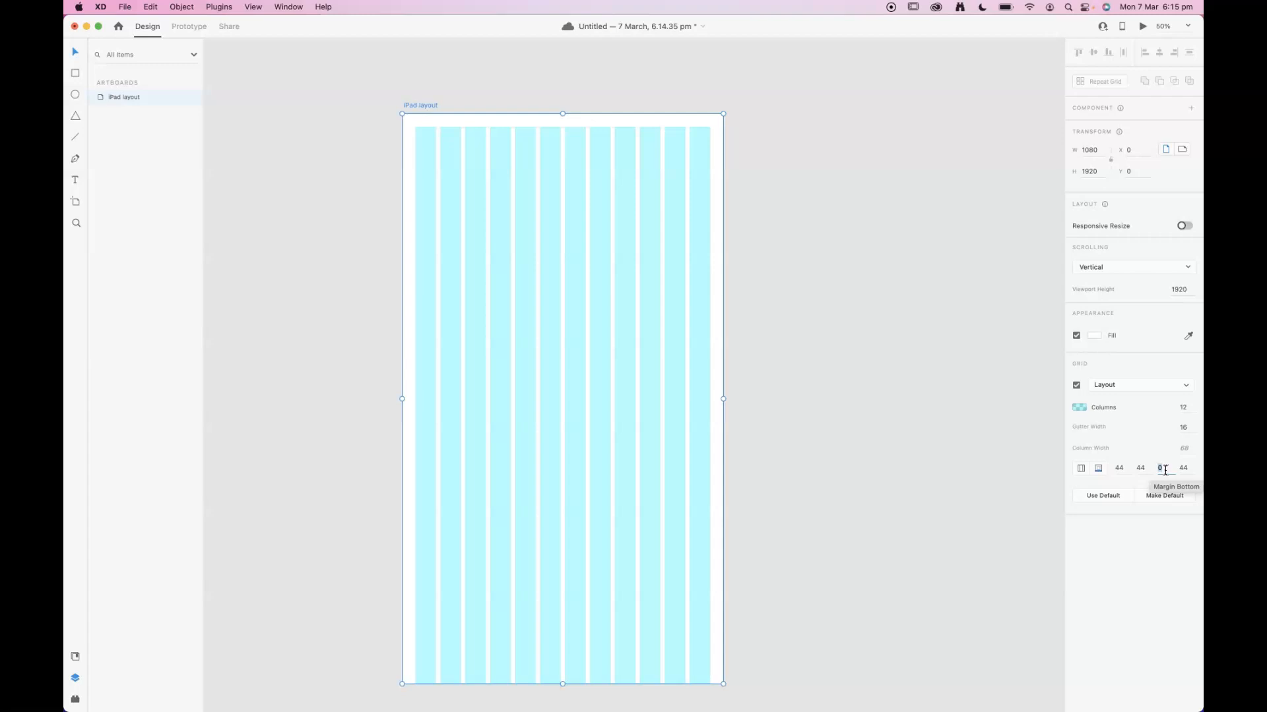
left_click(856, 205)
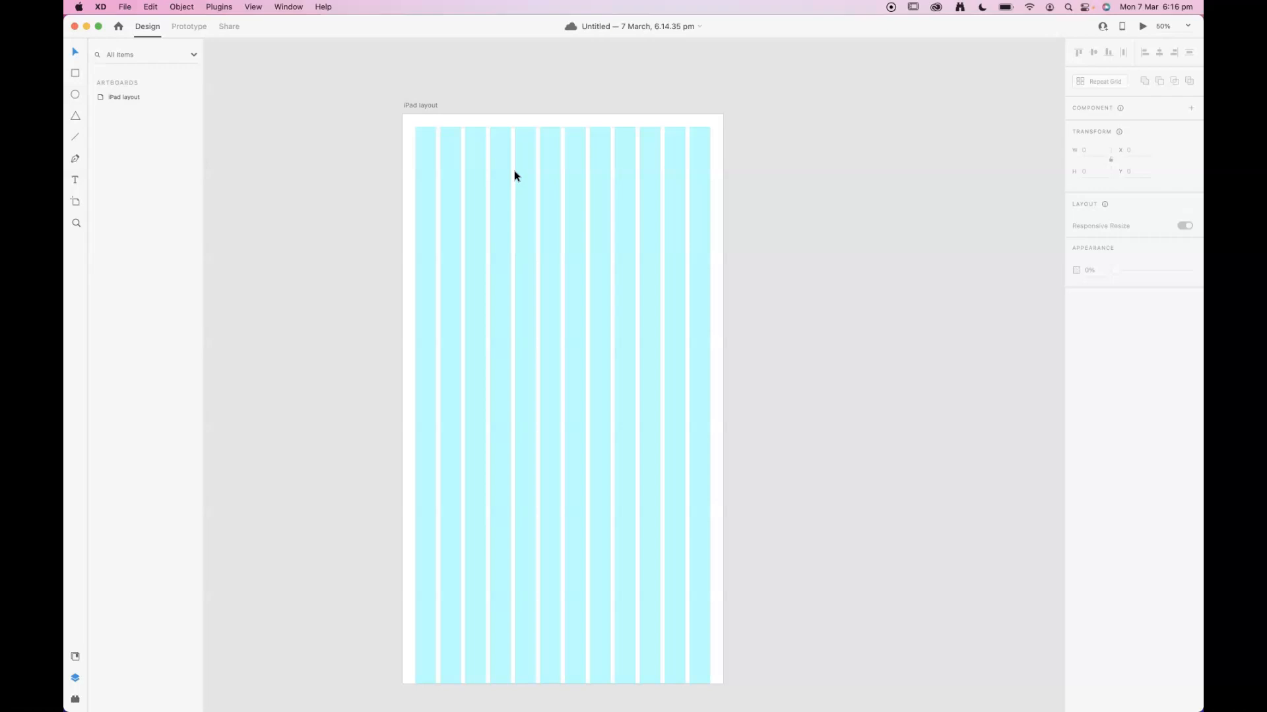
- Draw a rectangle about 404 px wide across the first five columns from the top margin and set its height to 300
key("cmd+1")
left_click_drag(413, 169, 687, 433)
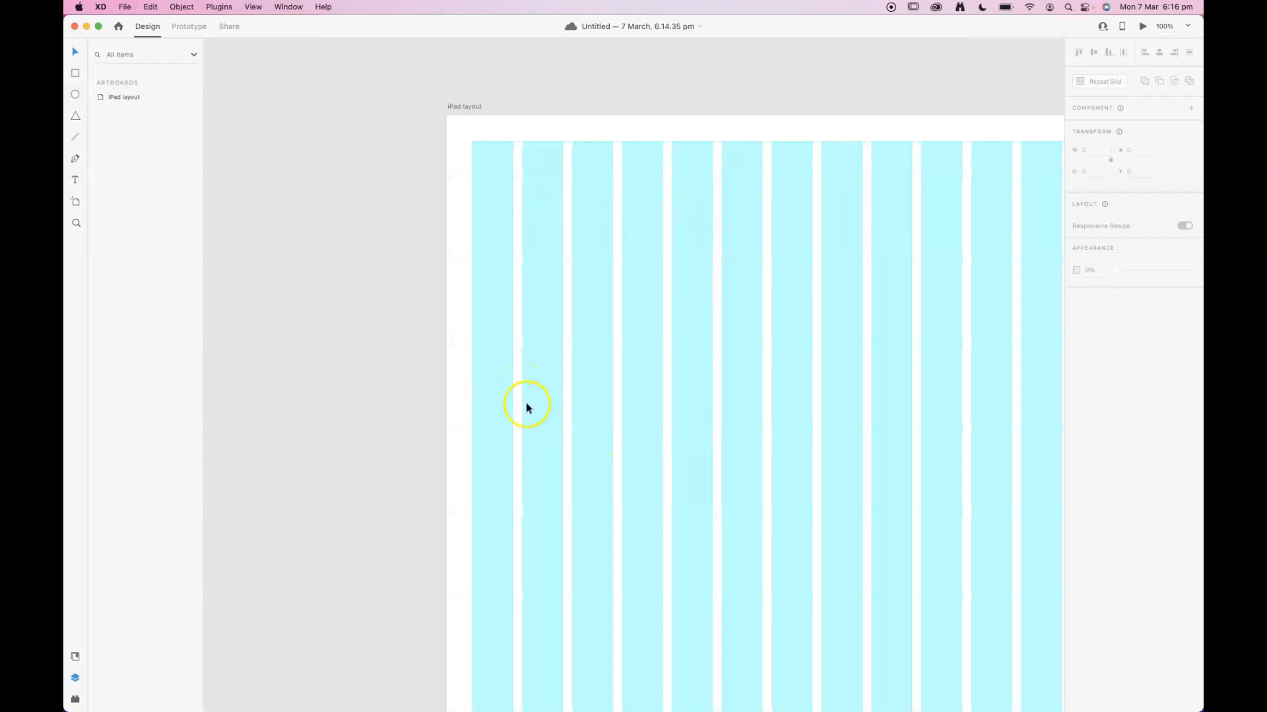
left_click(75, 73)
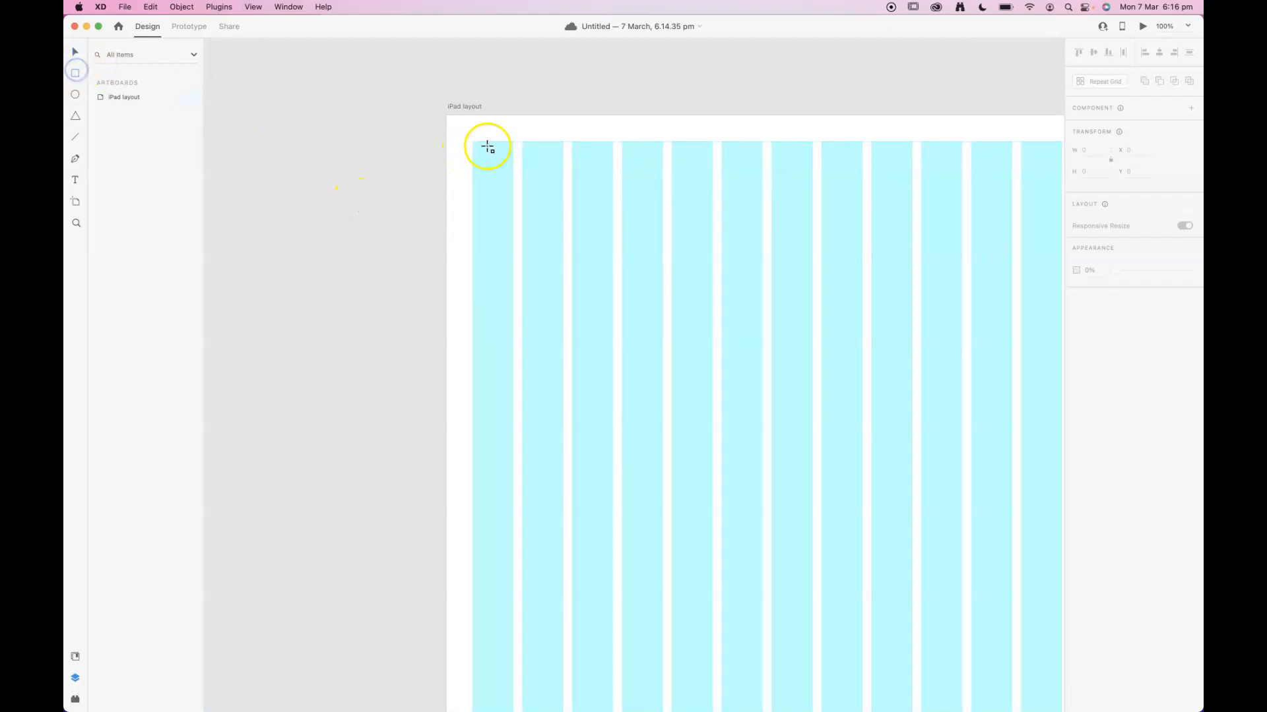
mouse_move(473, 141)
left_mouse_down()
mouse_move(730, 299)
mouse_move(713, 328)
left_mouse_up()
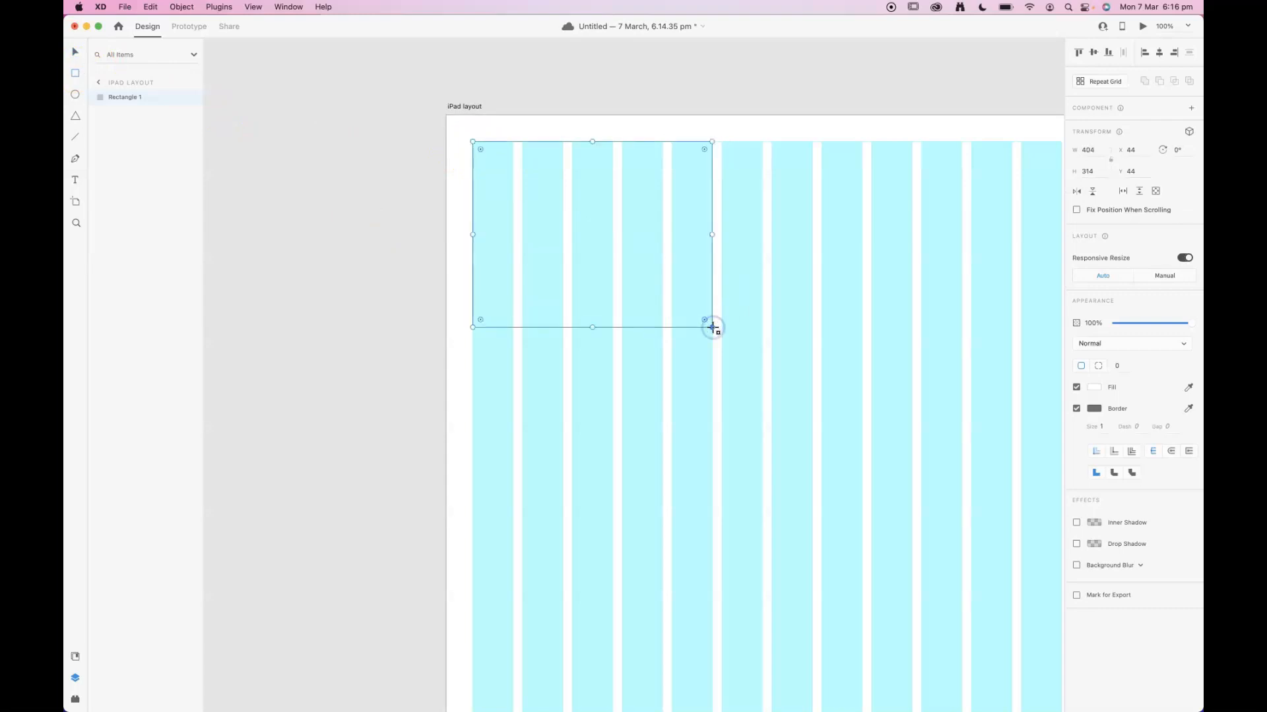
left_click(1088, 170)
type("300")
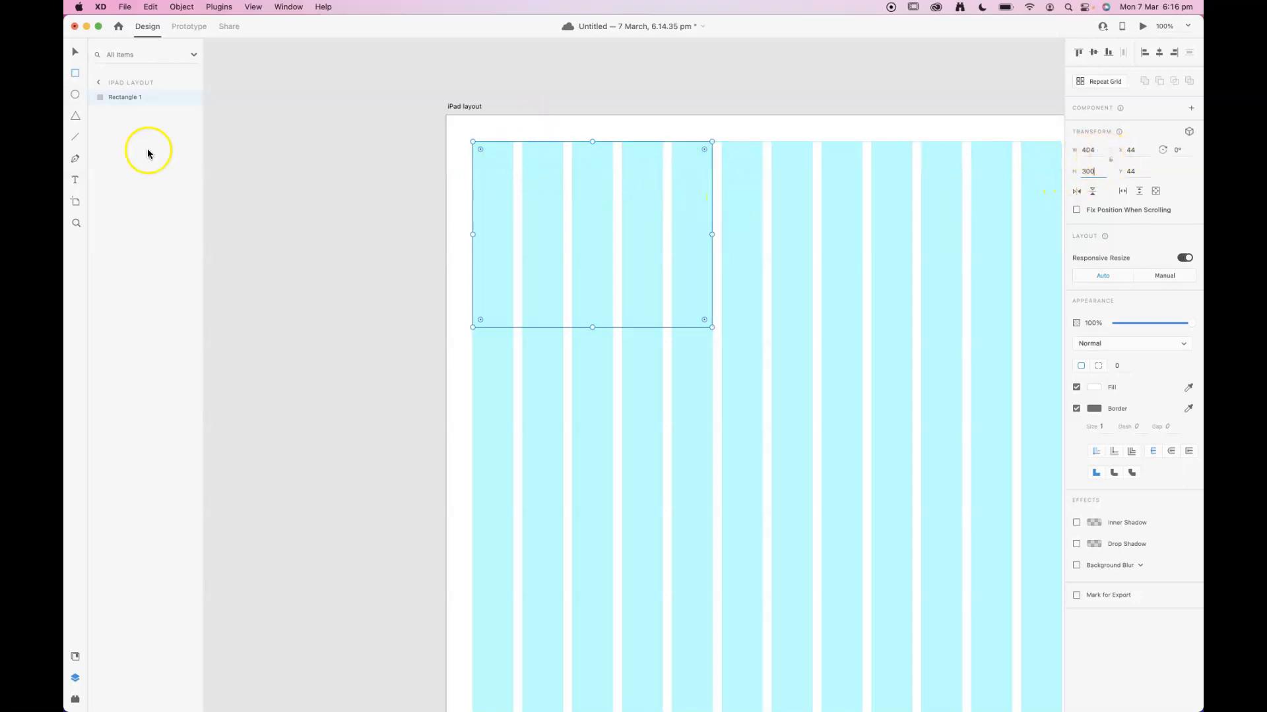
- Remove the rectangle's border and fill it with a medium-light grey
left_click(1077, 409)
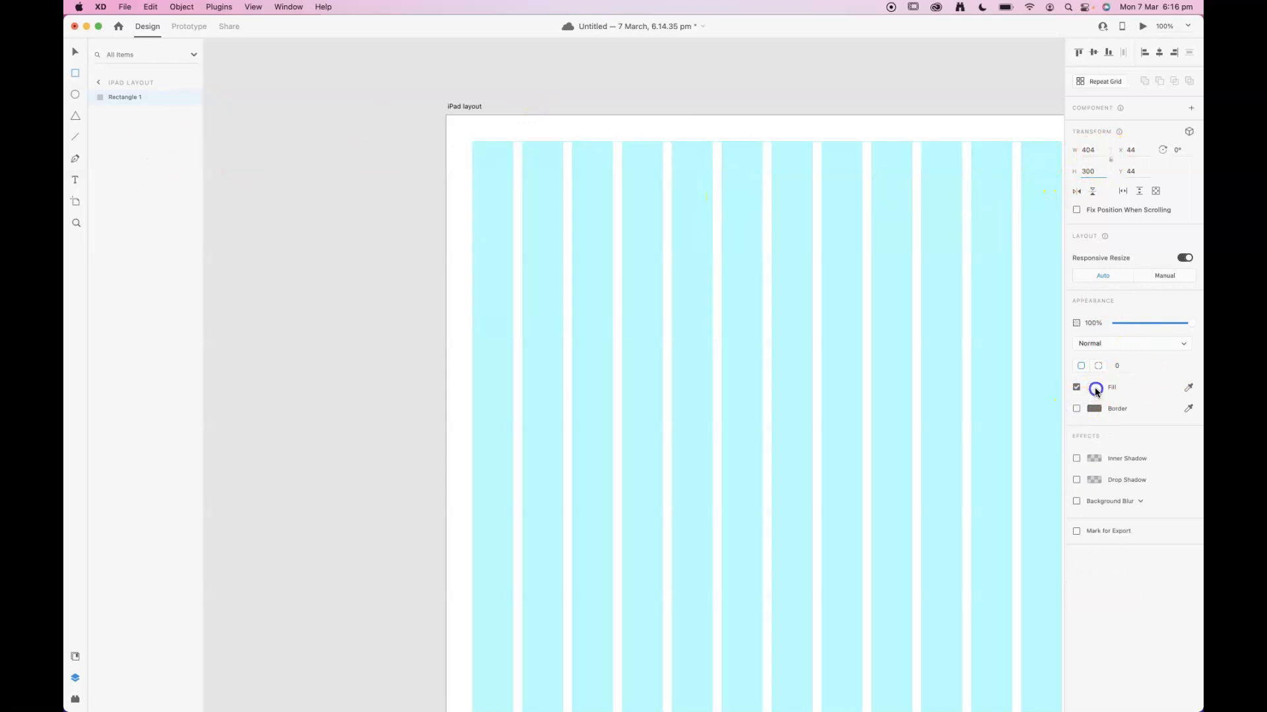
left_click(1094, 388)
left_click_drag(965, 362, 899, 363)
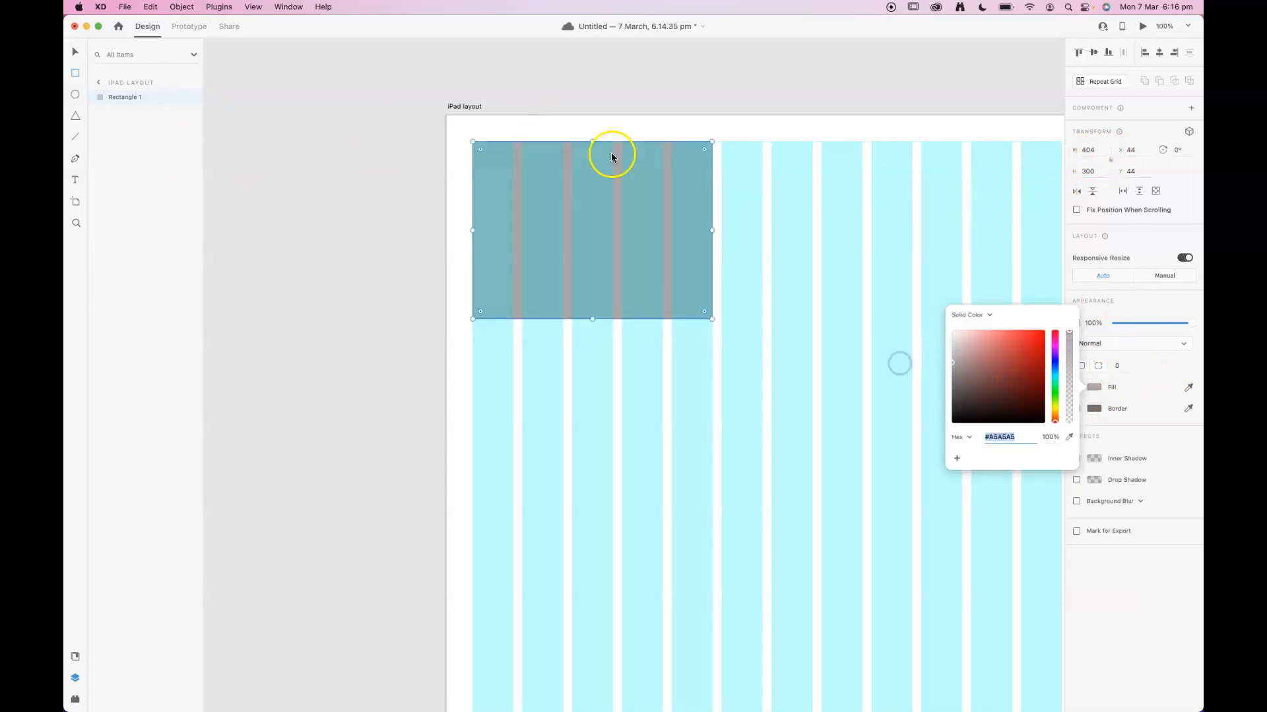
left_click(76, 51)
left_click(260, 101)
- Narrow the grey rectangle to the first four columns, 320 px wide, and set its height to 270
left_click_drag(850, 293, 781, 272)
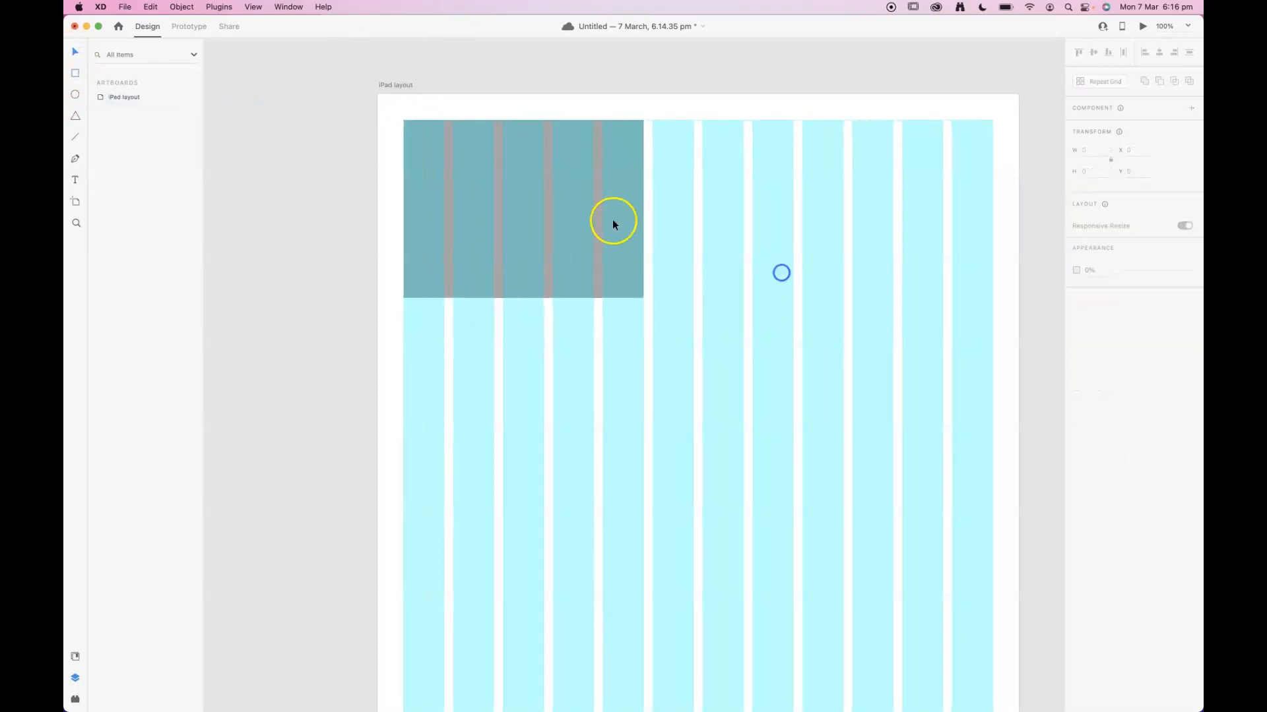
left_click(571, 210)
left_click_drag(641, 208, 594, 209)
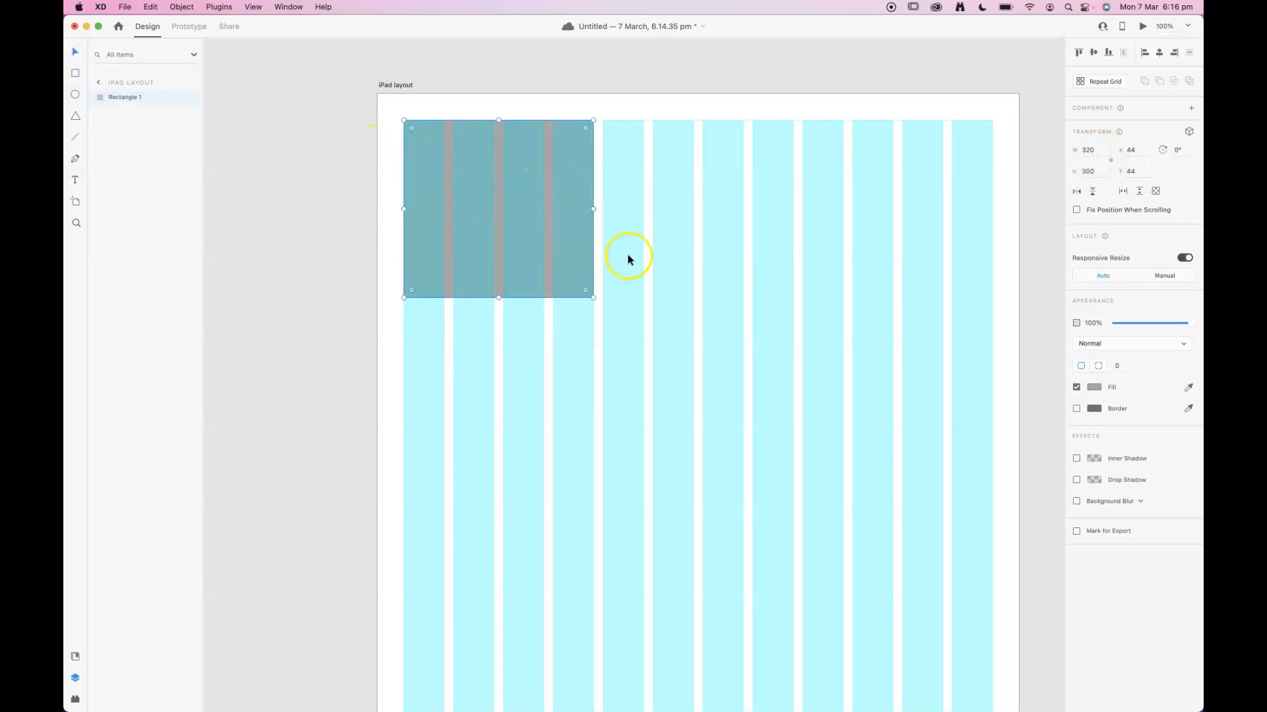
left_click_drag(500, 298, 500, 281)
left_click(1103, 172)
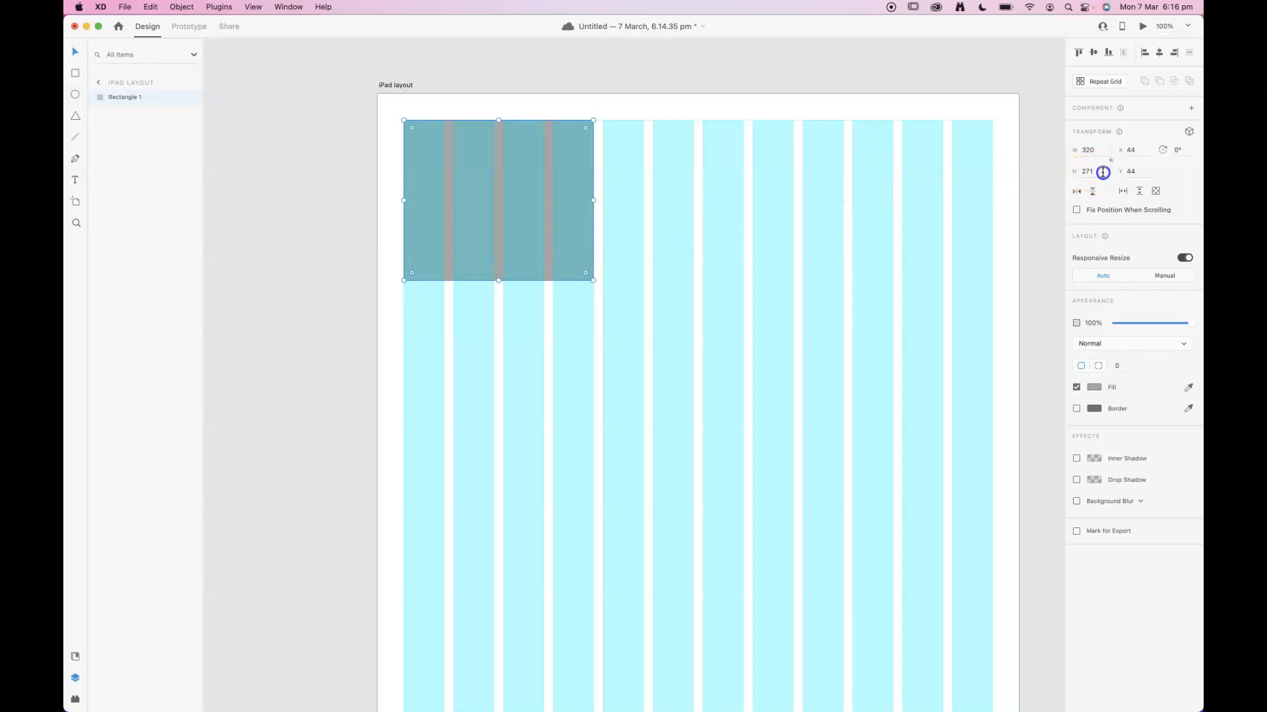
type("270")
key("Return")
left_click(1111, 159)
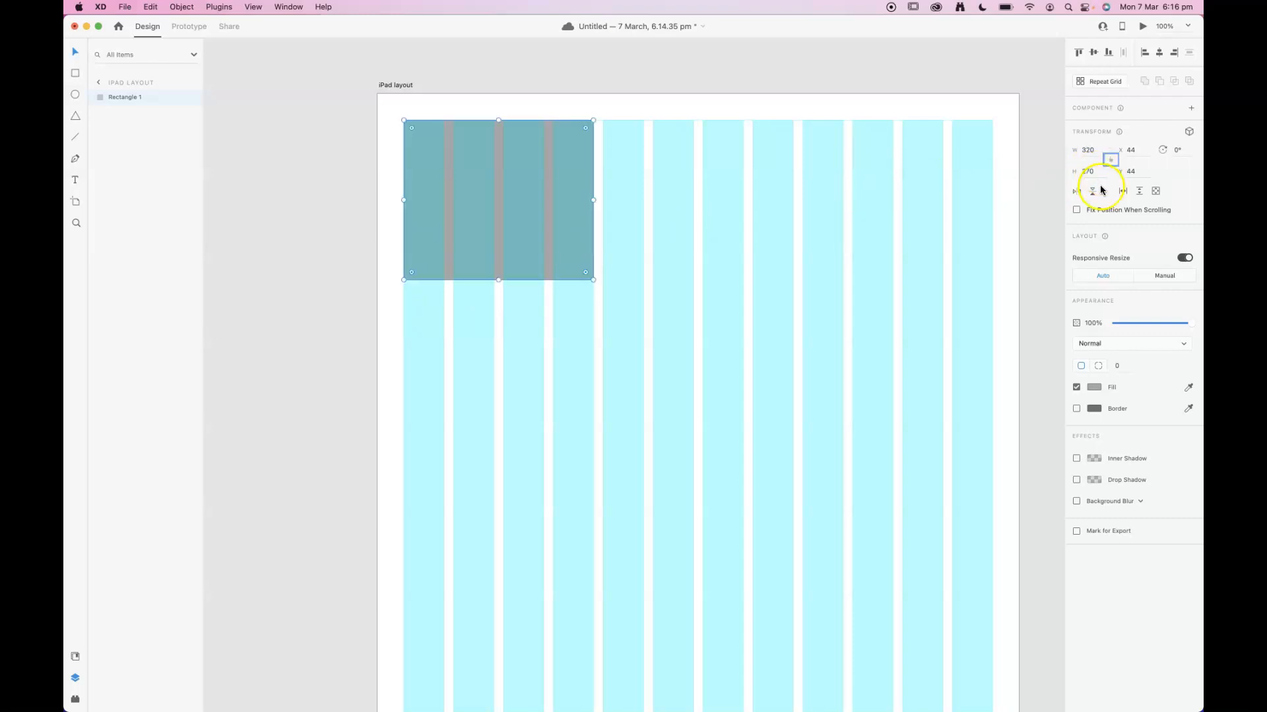
left_click(611, 107)
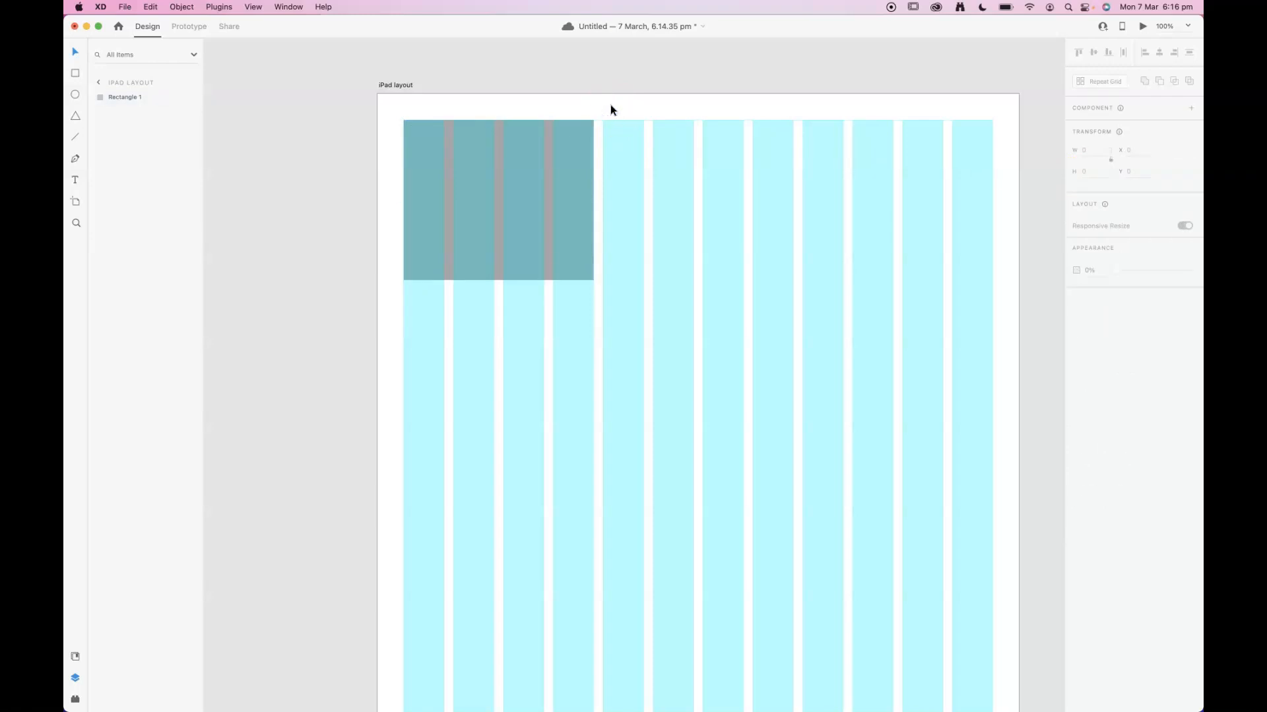
- Duplicate the grey rectangle directly below the original and shorten the copy to a strip about 57 px high
left_click(554, 98)
left_click(526, 194)
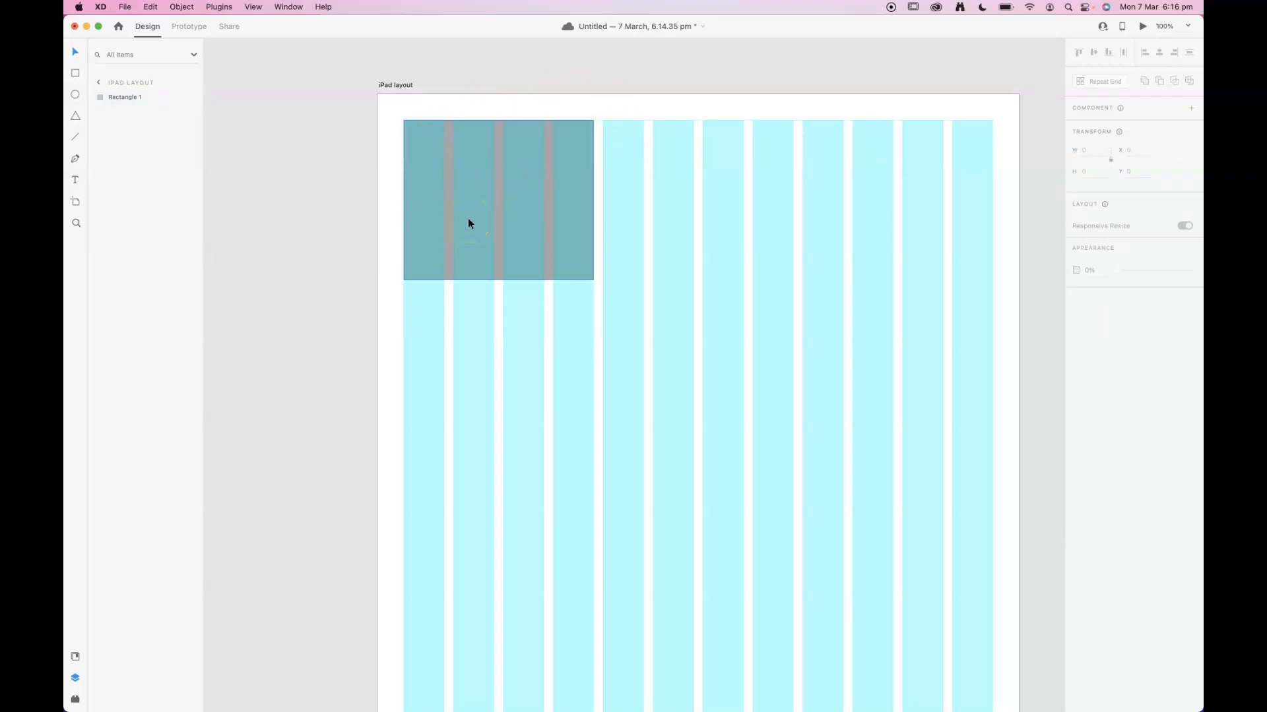
left_click_drag(483, 167, 475, 330)
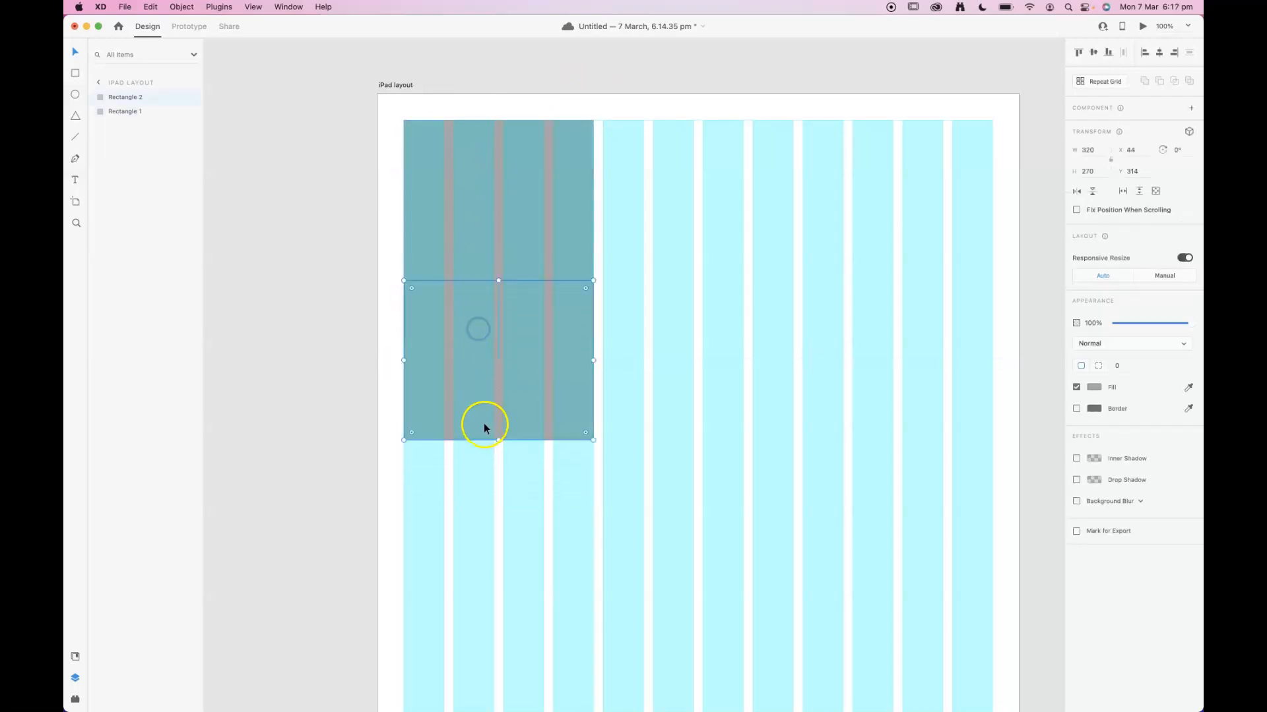
left_click_drag(500, 438, 500, 421)
left_click_drag(493, 322, 495, 311)
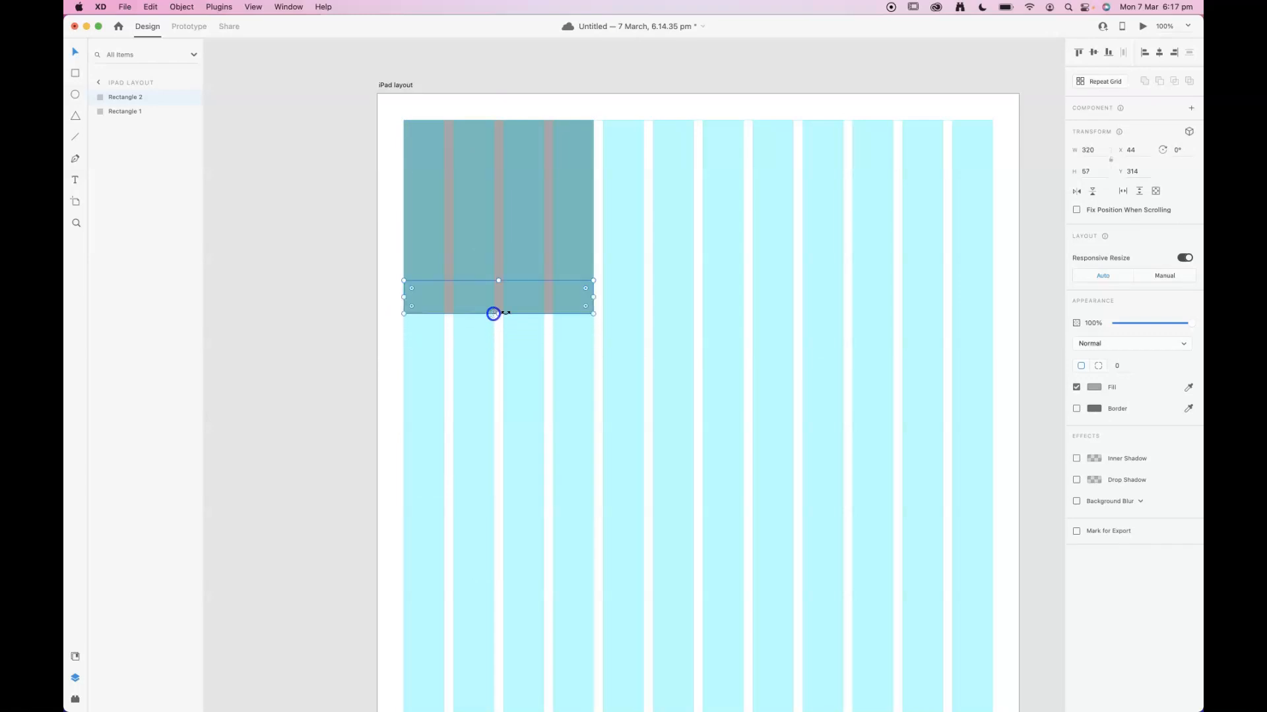
- Fill the strip below the grey rectangle with a darker grey, #818181
left_click(1094, 387)
left_click_drag(985, 372, 908, 376)
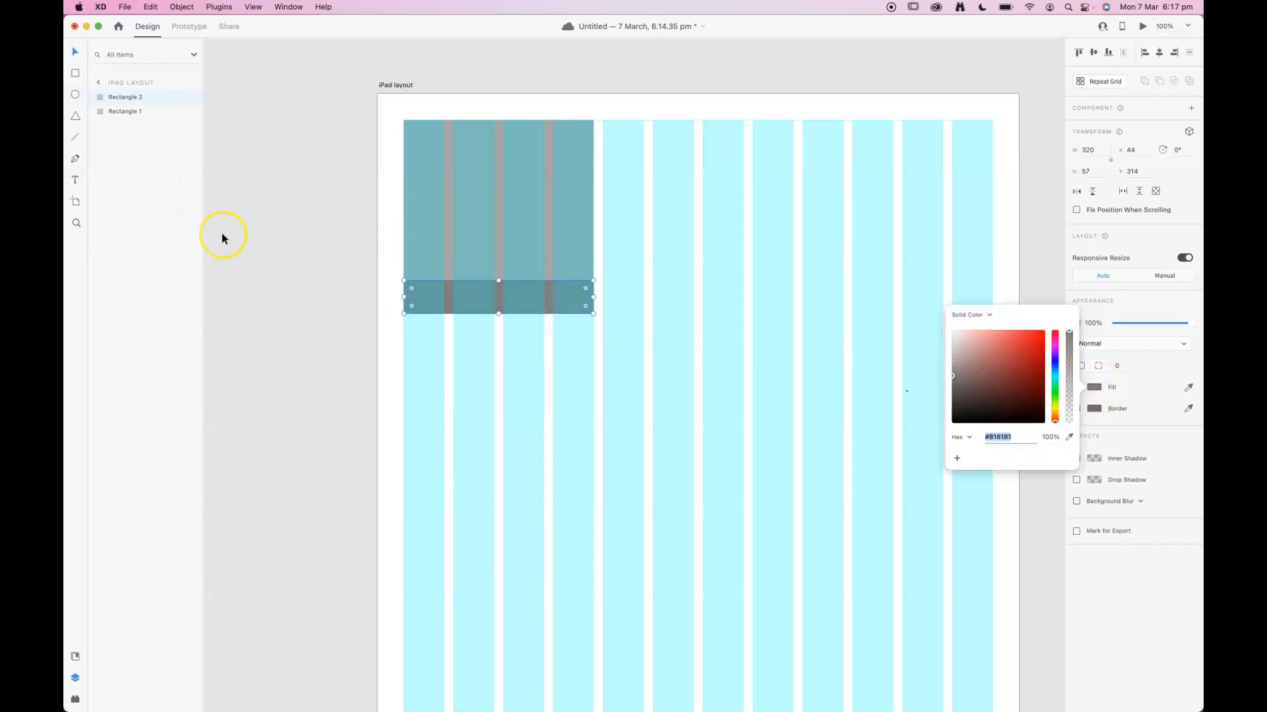
- Add a Free Shipping text box about 184 px wide on the dark grey strip and set its font to Montserrat
left_click(75, 180)
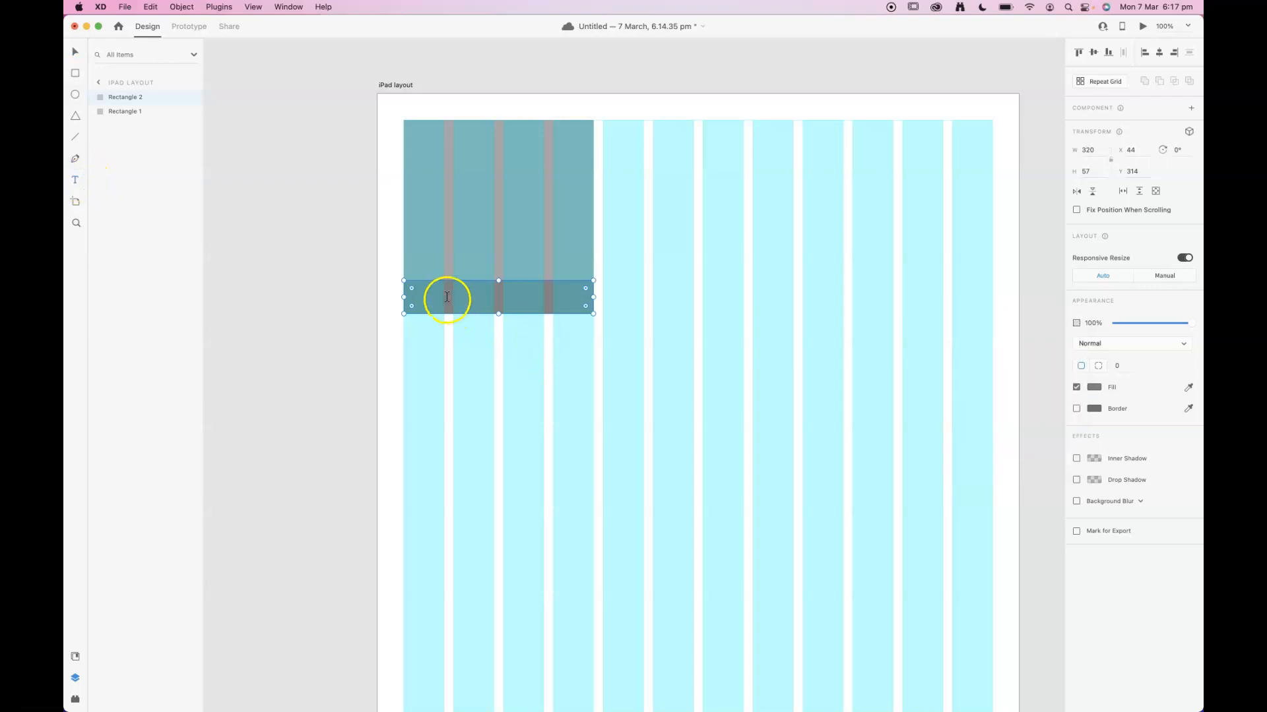
left_click_drag(444, 292, 554, 307)
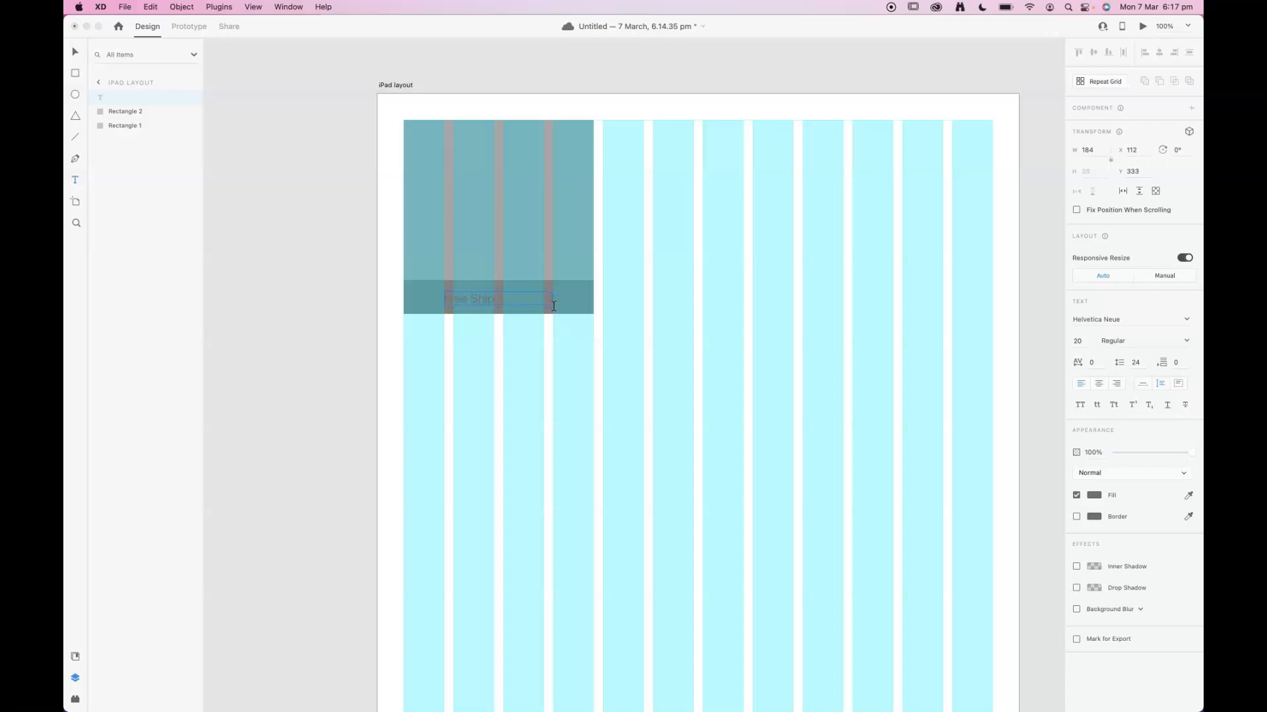
key("super+a")
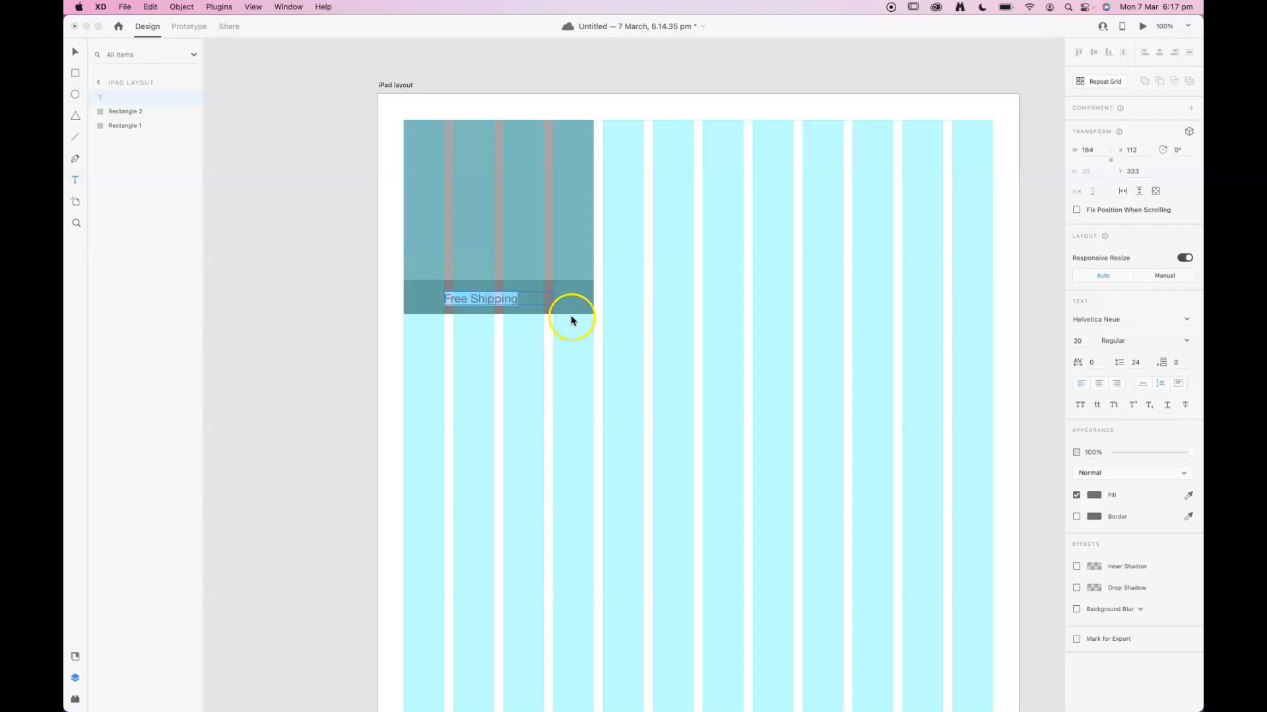
left_click(1111, 318)
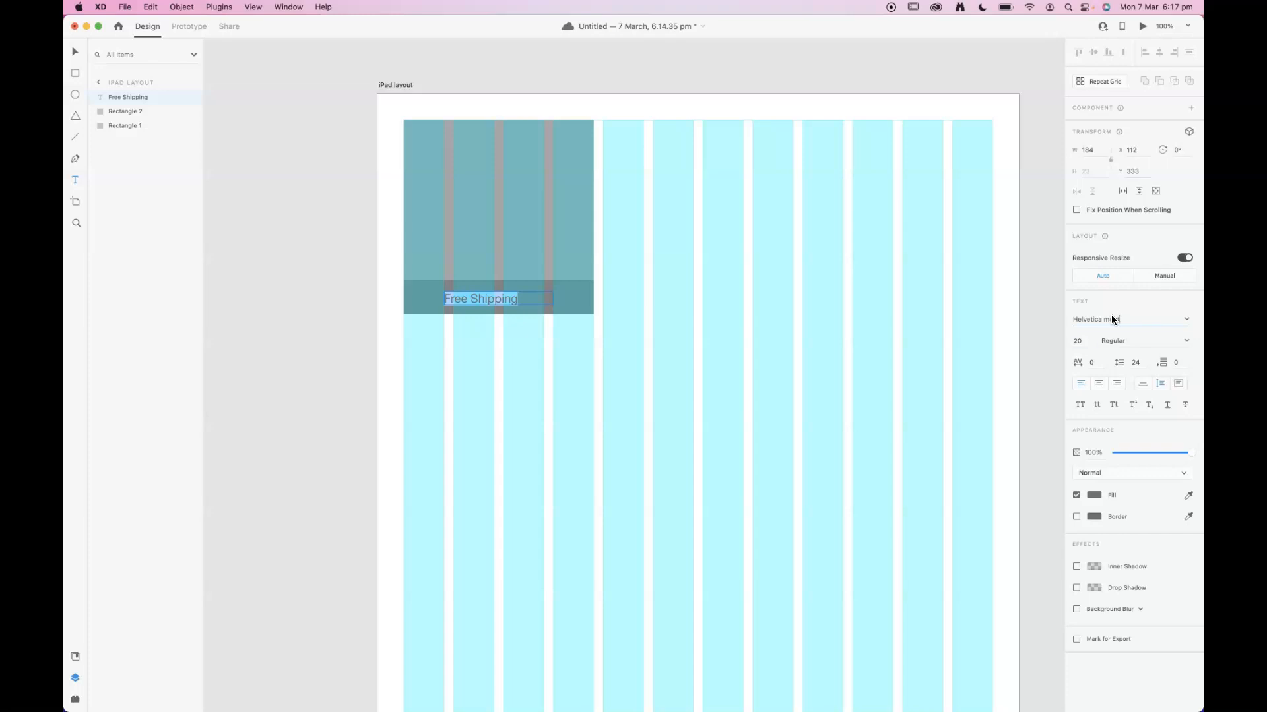
left_click(1128, 321)
type("Montserrat")
key("Tab")
- Format the Free Shipping text at size 16, centred, all uppercase and Bold
left_click(1092, 342)
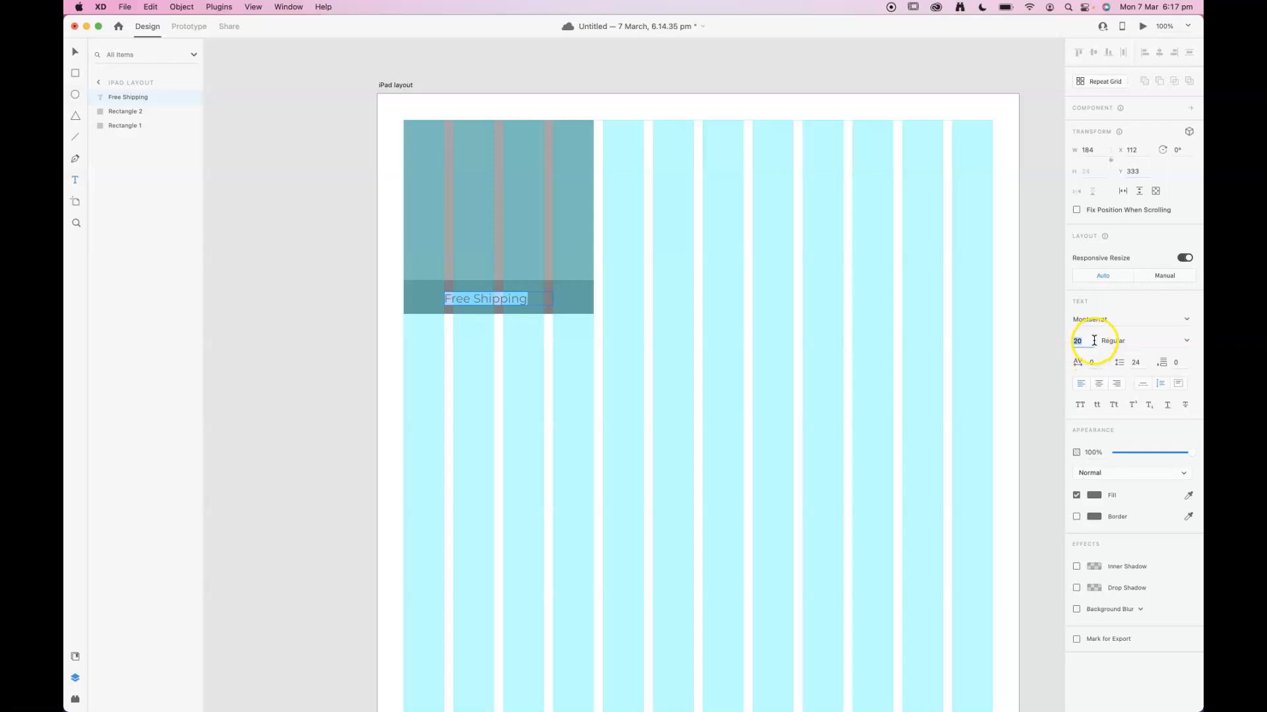
type("16")
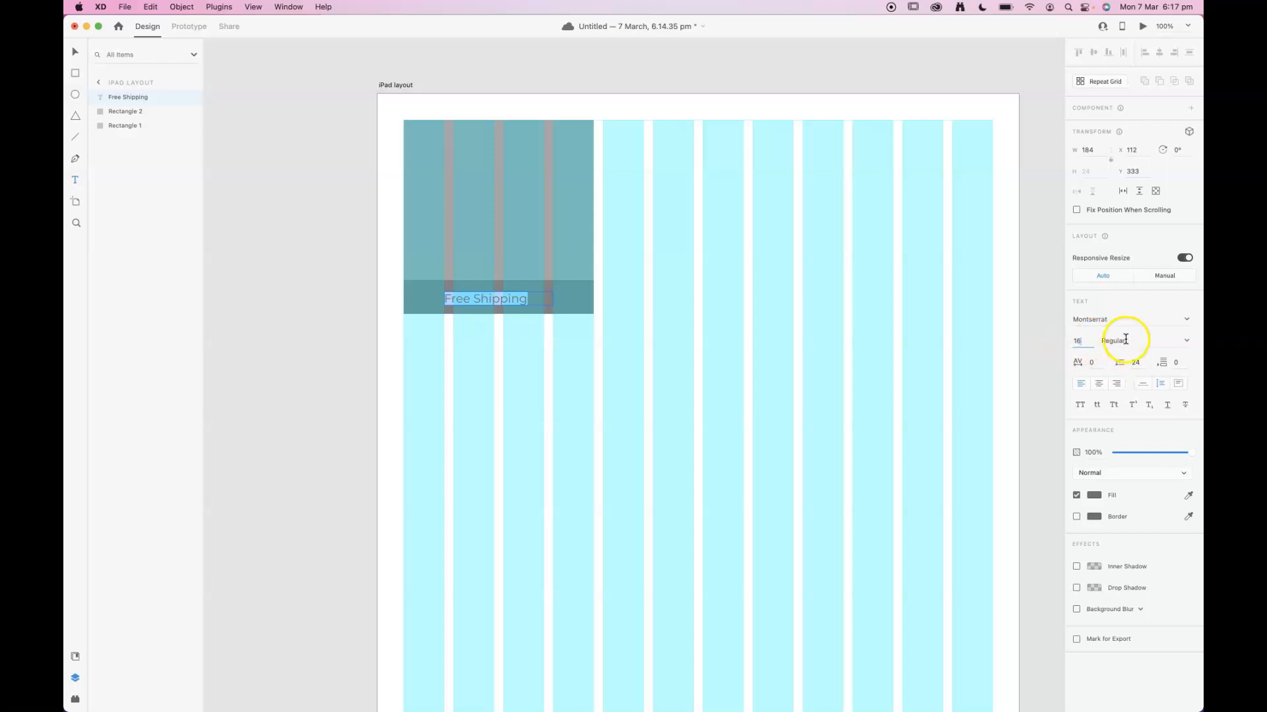
key("Tab")
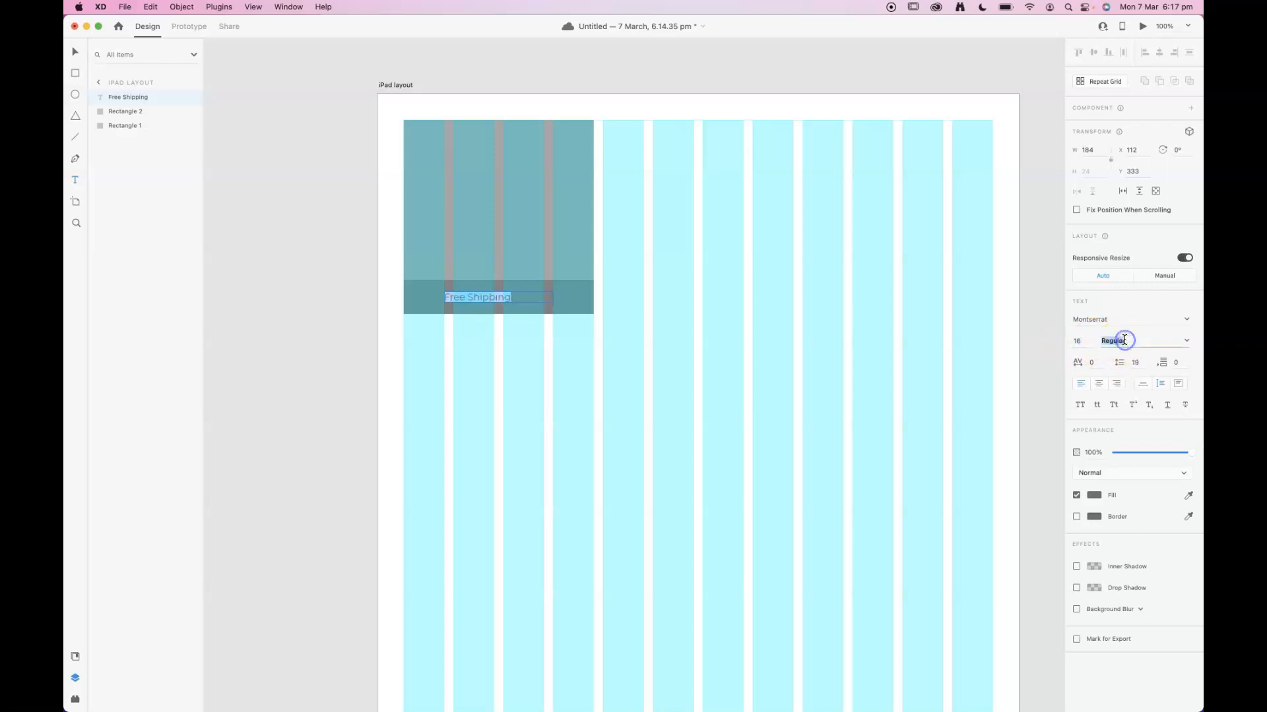
left_click(1099, 384)
left_click(1082, 405)
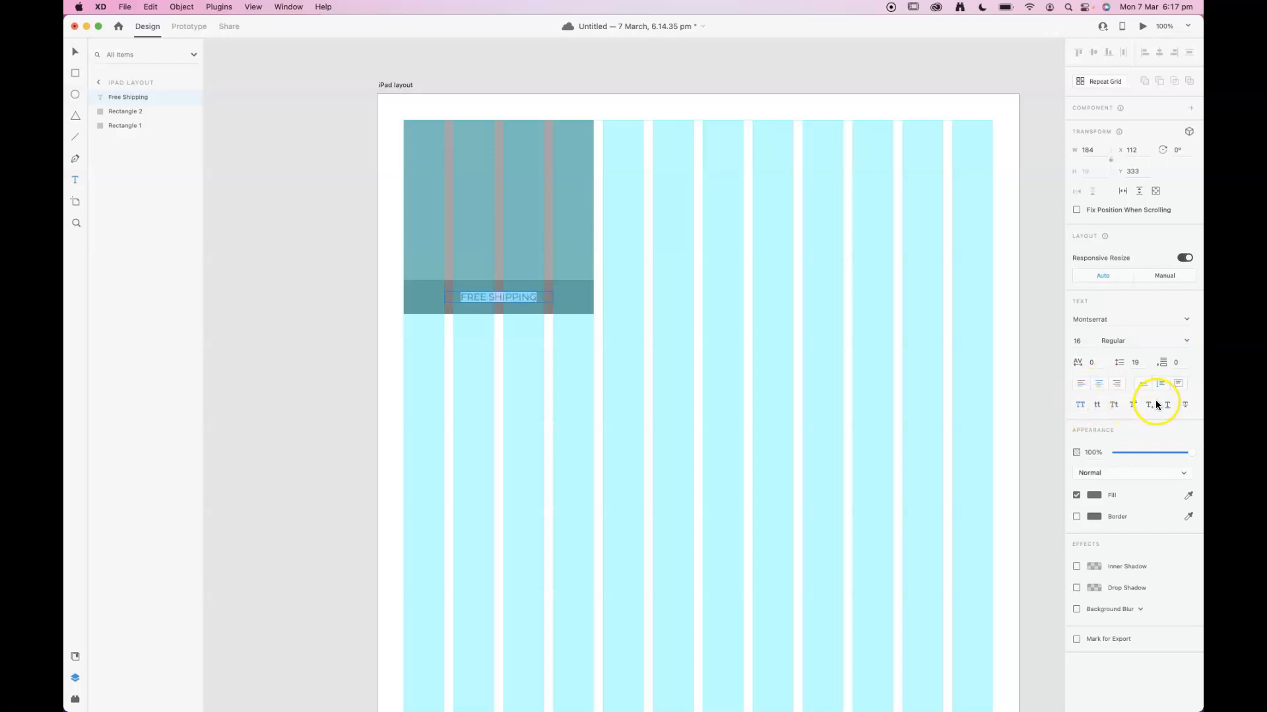
left_click(1186, 340)
left_click(1118, 400)
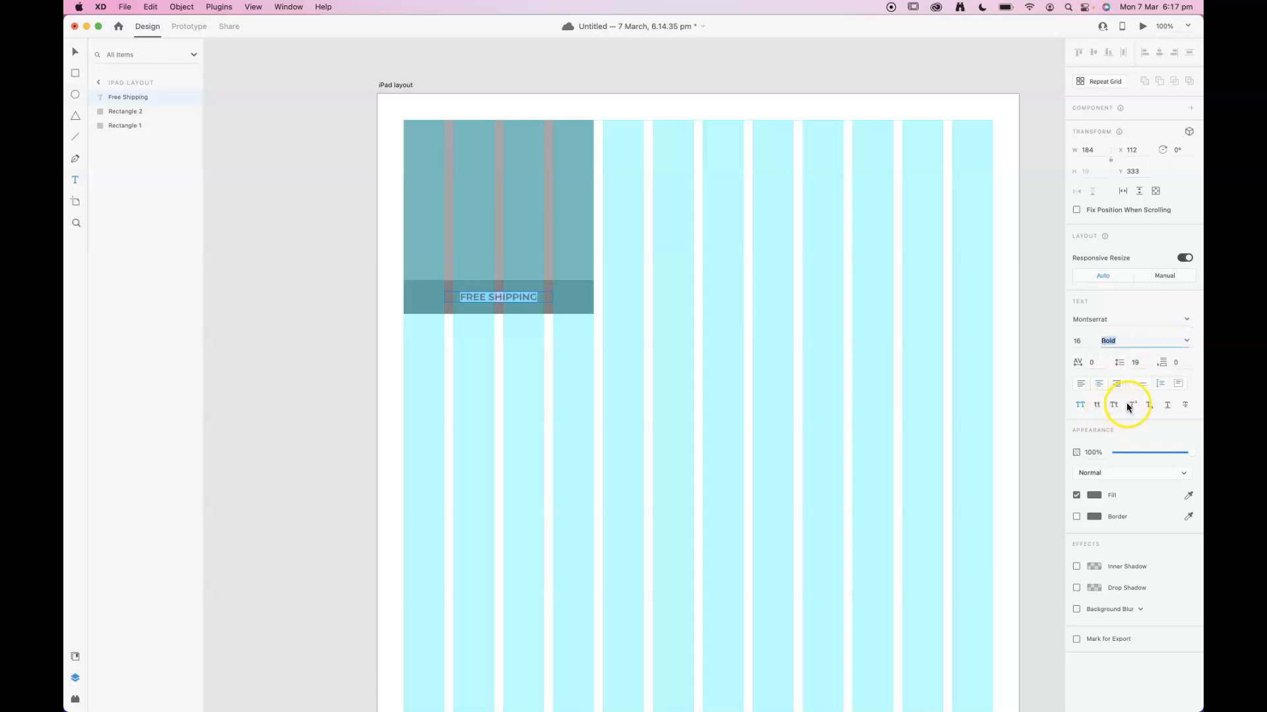
- Fill the Free Shipping text with white, #FFFFFF, and deselect it
left_click(1094, 494)
left_click_drag(1014, 490, 925, 413)
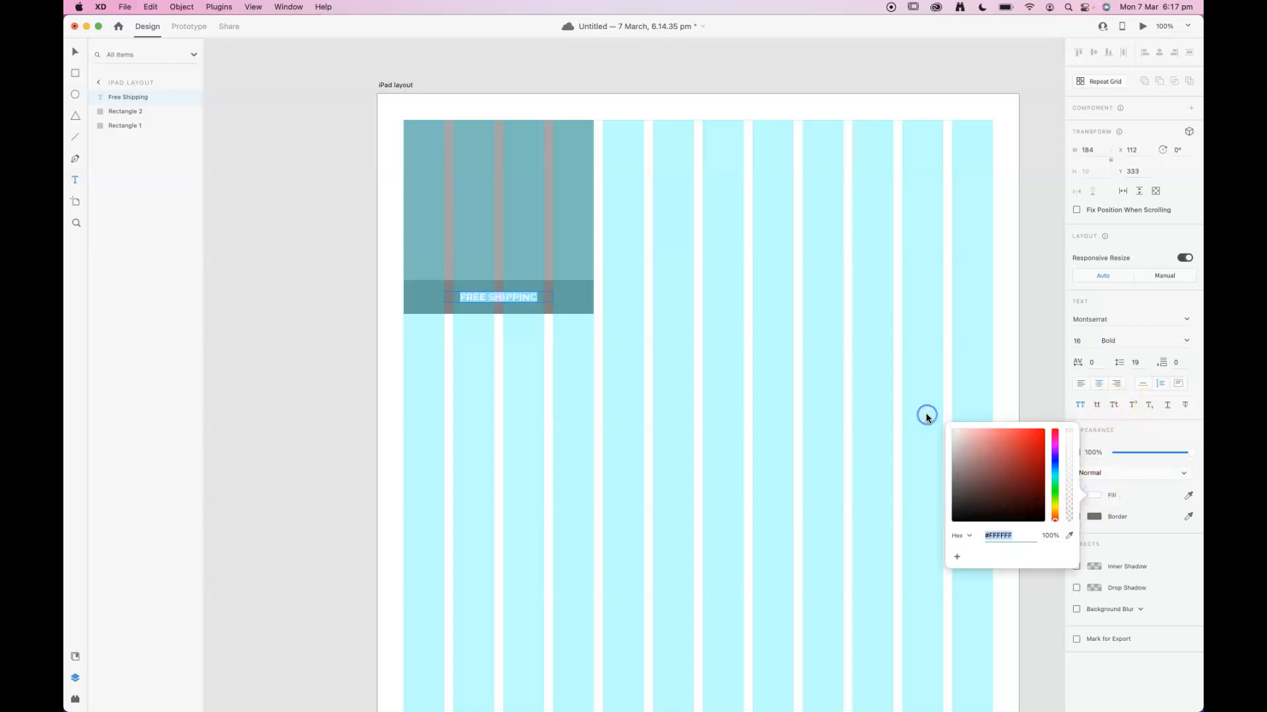
left_click(74, 52)
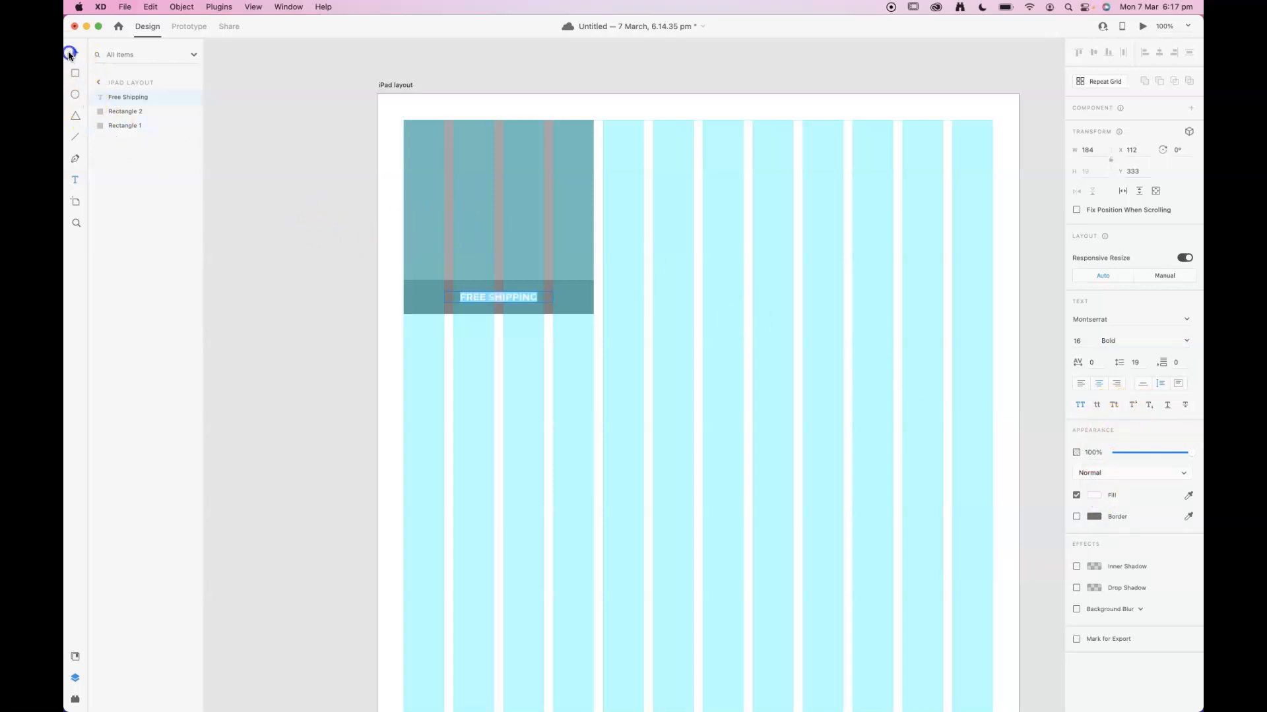
left_click(231, 94)
- Toggle the iPad layout artboard's column grid off and back on to check the card without it
left_click(382, 79)
left_click(1076, 385)
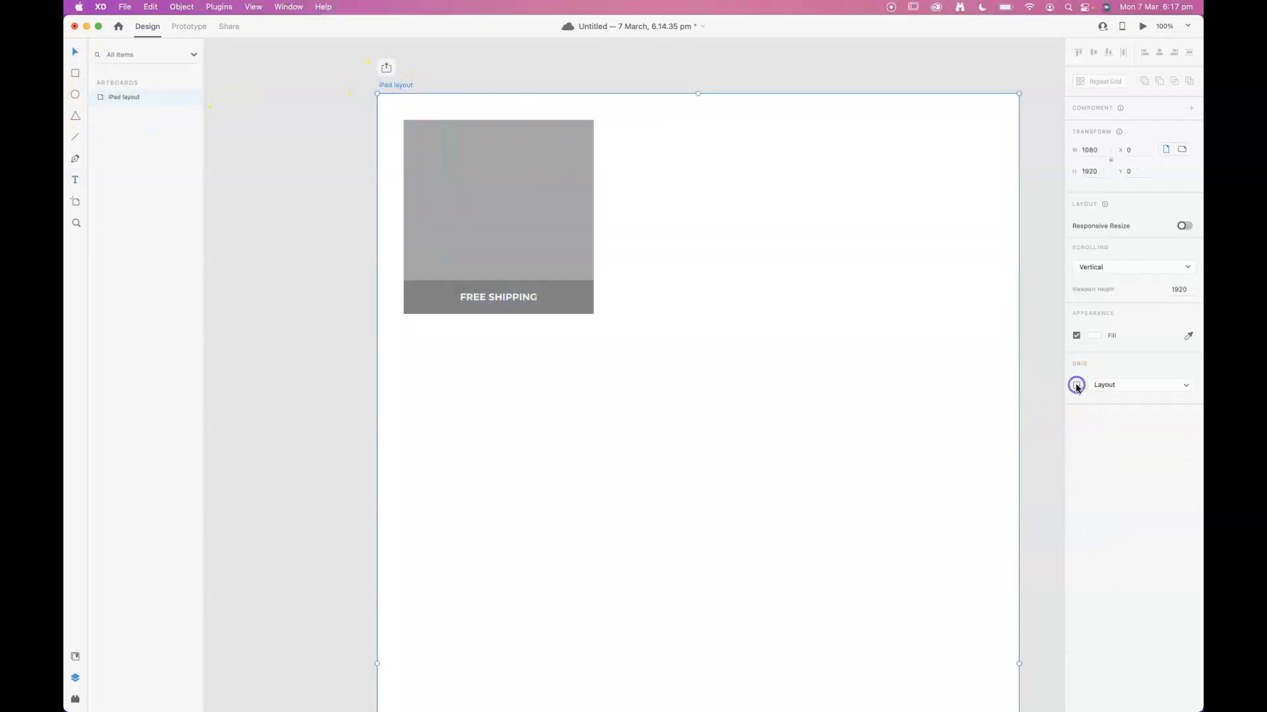
left_click(1076, 386)
left_click(262, 268)
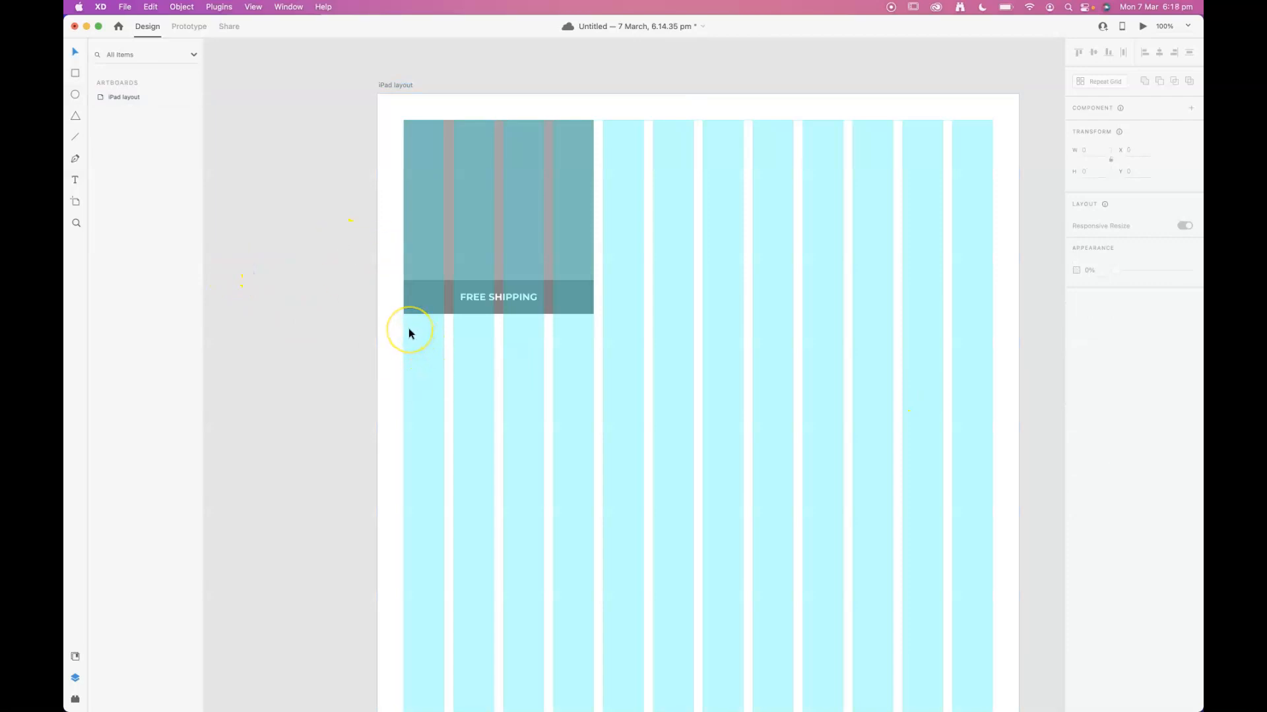
- Add a left-aligned Product title text box, 320 px wide, just below the Free Shipping strip
left_click(75, 179)
left_click_drag(404, 328, 592, 362)
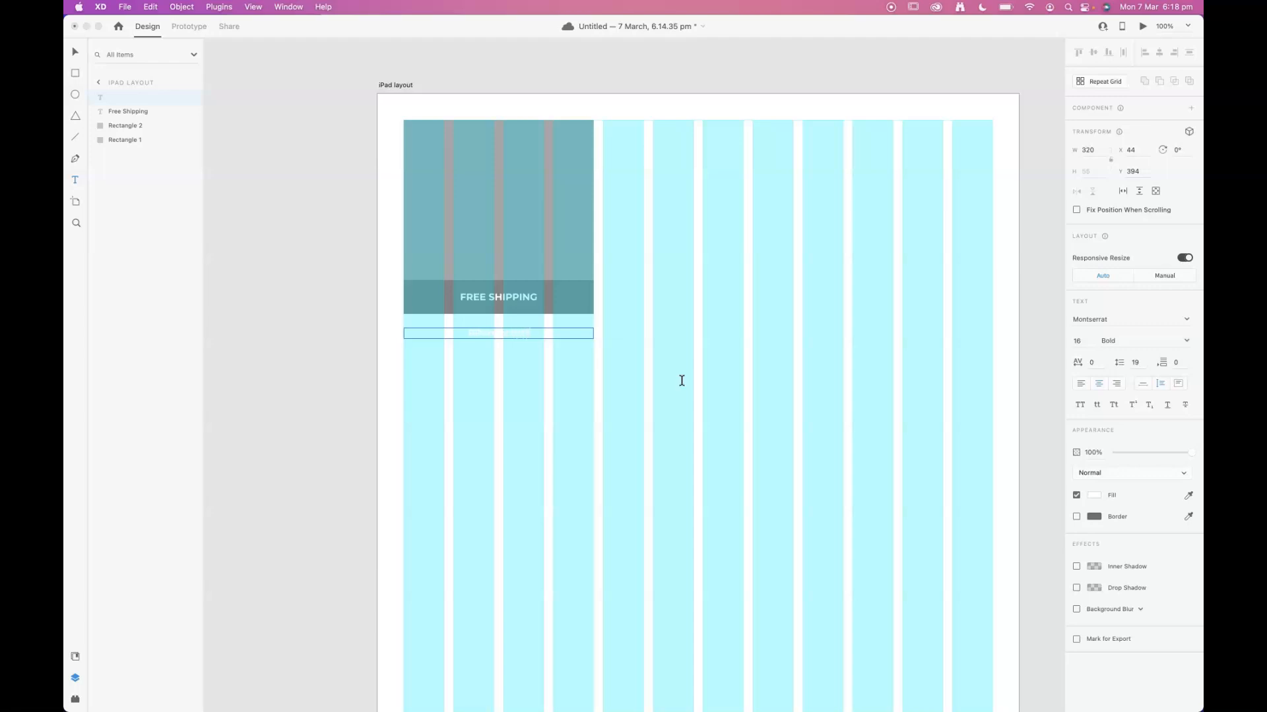
key("super+a")
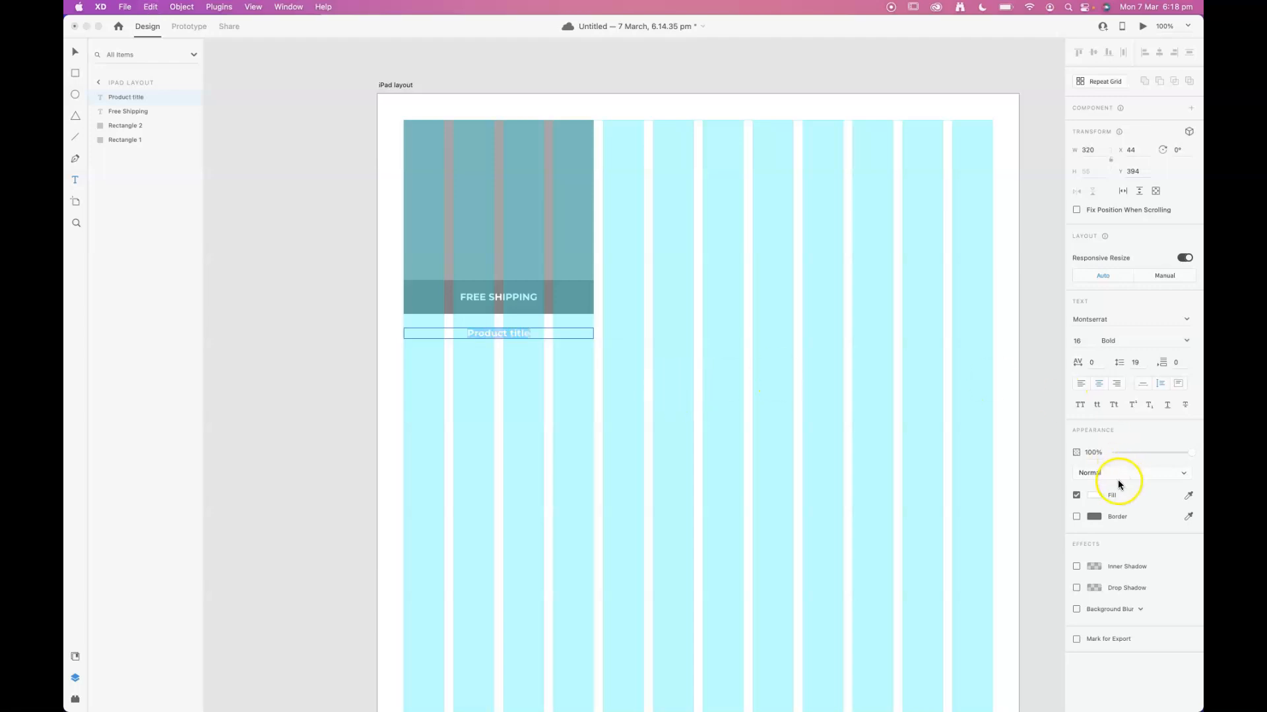
left_click(1076, 495)
left_click(1081, 384)
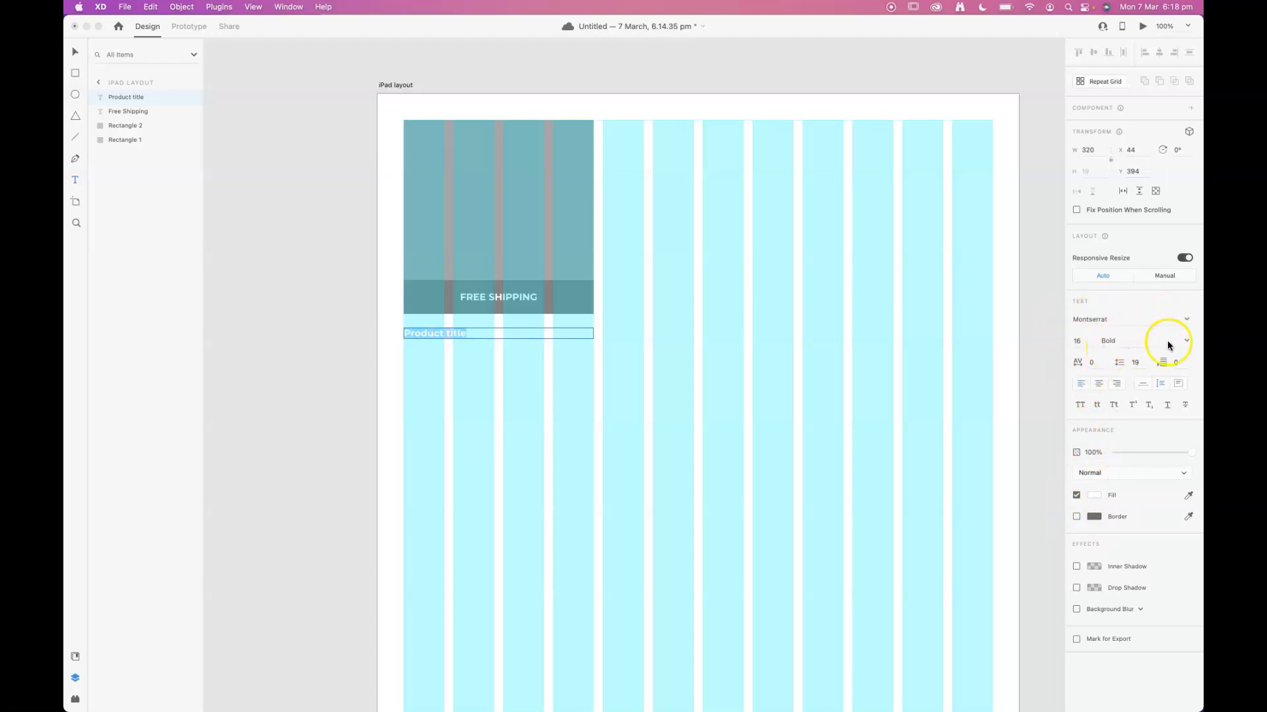
- Format the product title at size 20, Regular weight, with a dark grey #4E4E4E fill
left_click(1091, 341)
type("20")
left_click(1184, 341)
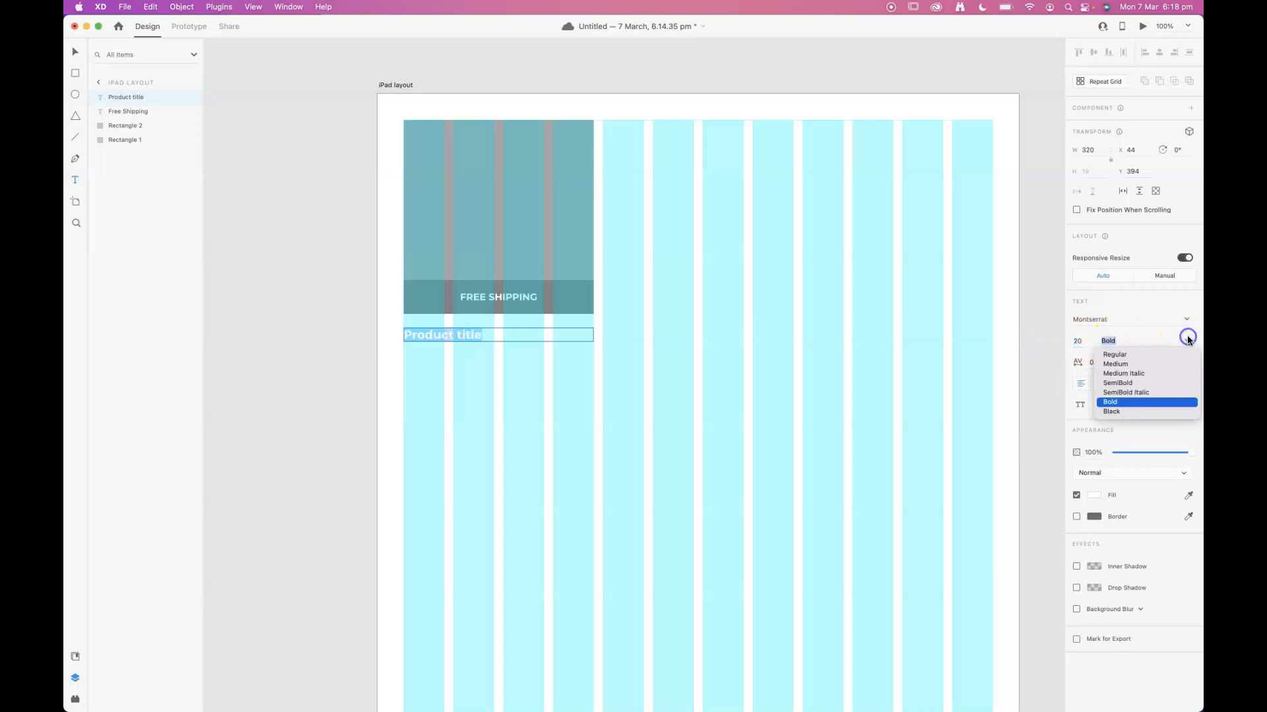
left_click(1149, 356)
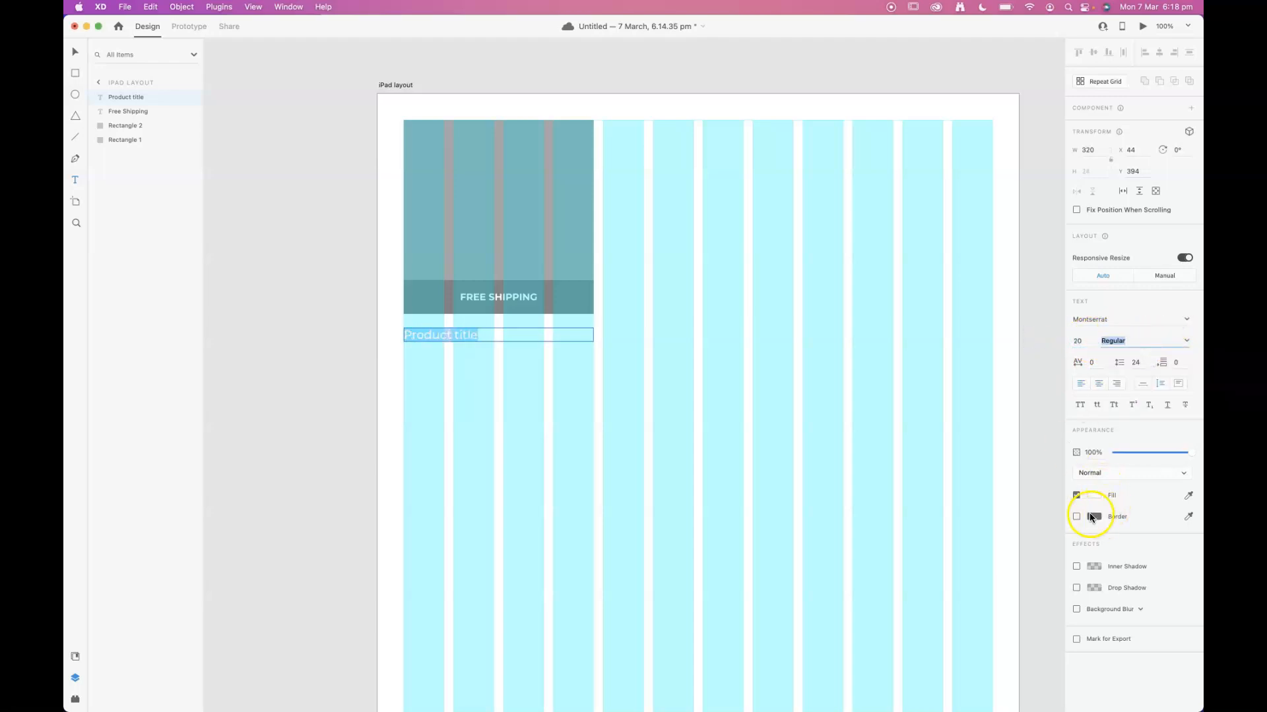
left_click(1094, 495)
left_click_drag(1030, 496, 938, 494)
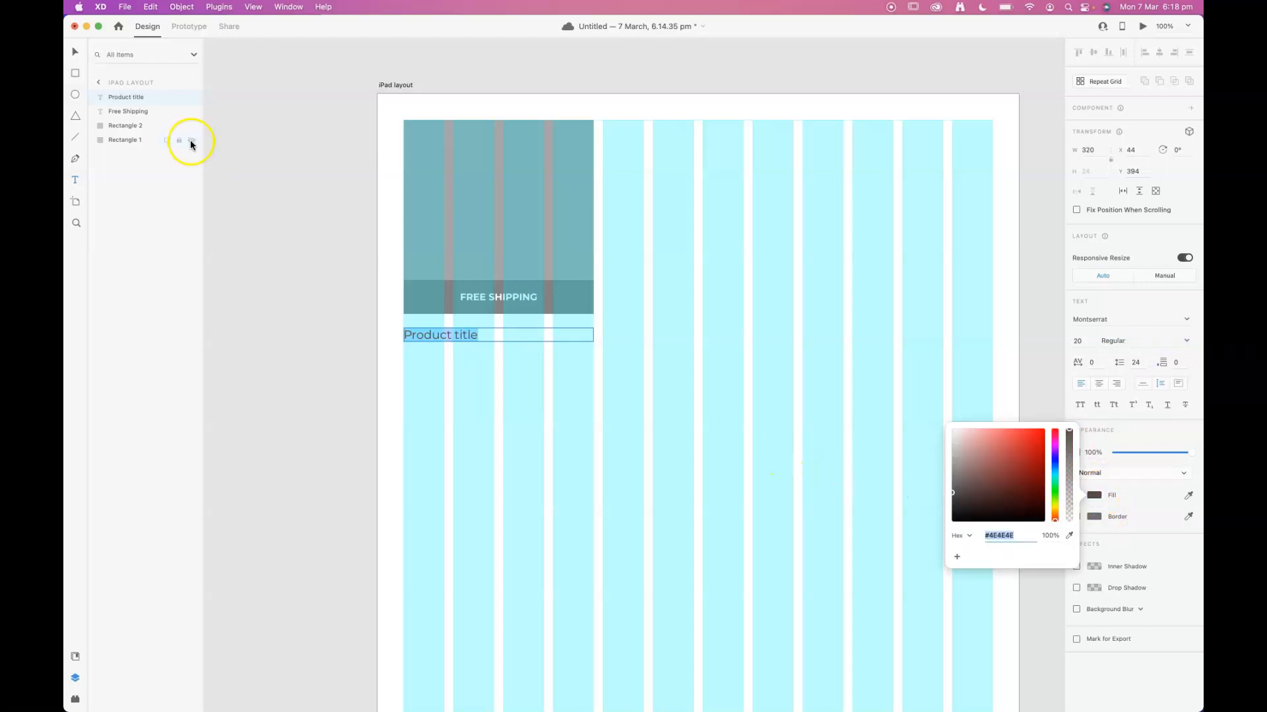
left_click(76, 51)
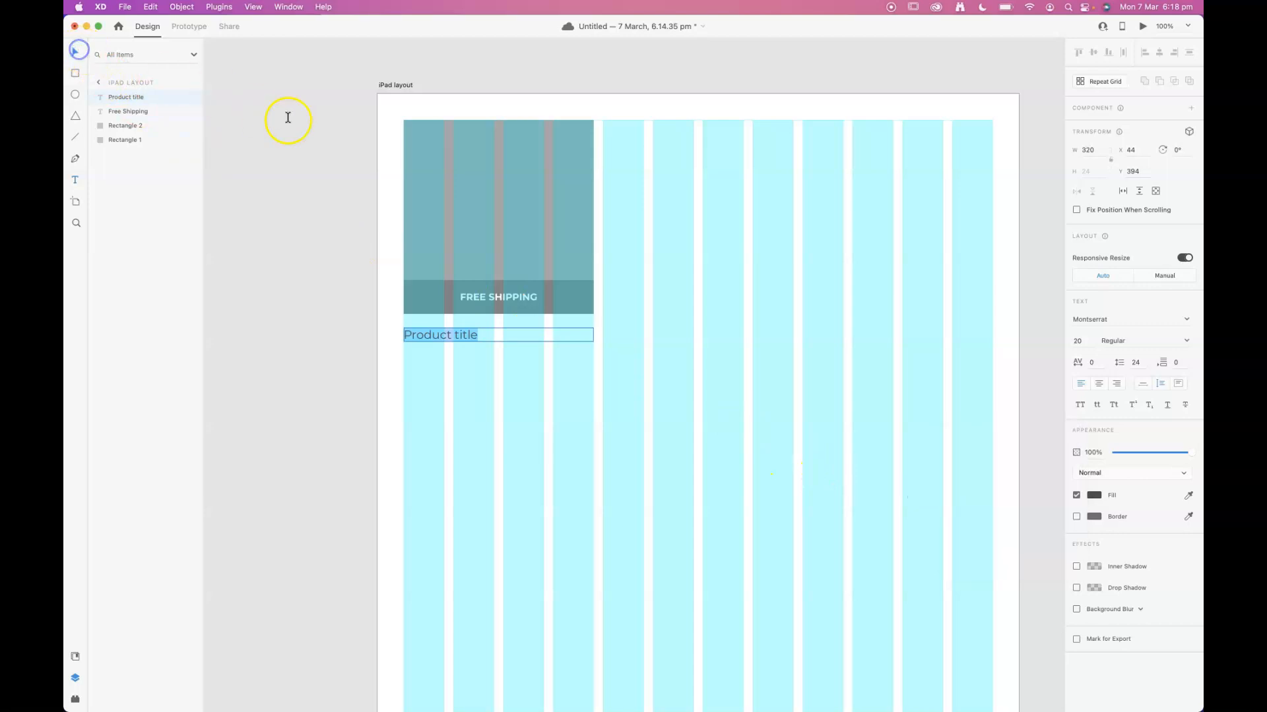
left_click(301, 220)
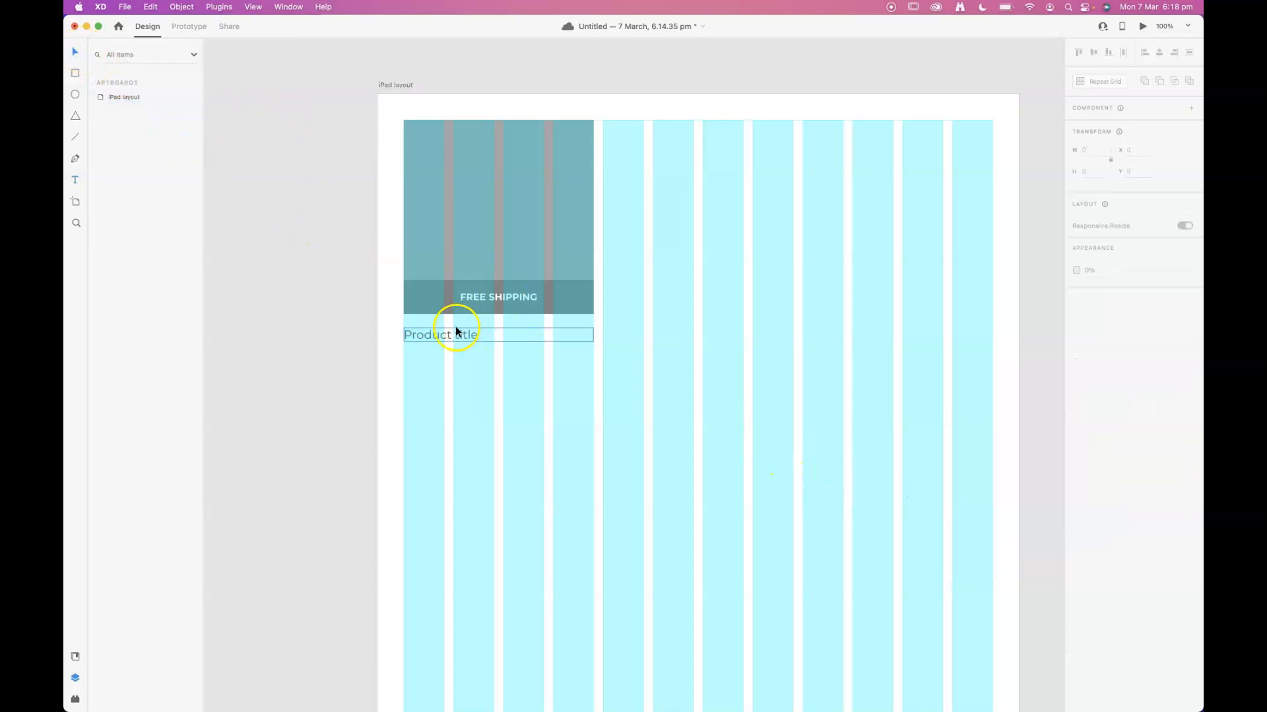
- Duplicate the product title directly below the original and change the copy's text to $5.99
left_click_drag(452, 338, 453, 359)
double_click(454, 360)
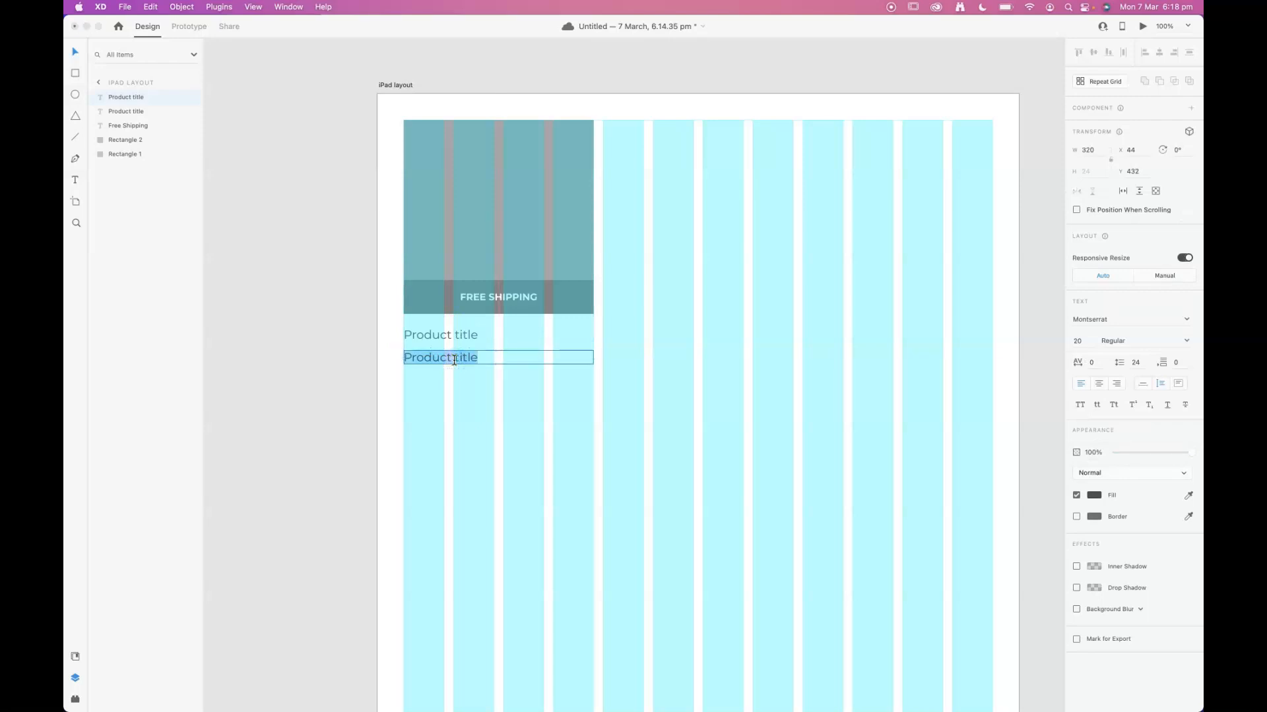
type("$5")
- Make the $5.99 price Bold and set its size to 26
left_click_drag(448, 352, 394, 357)
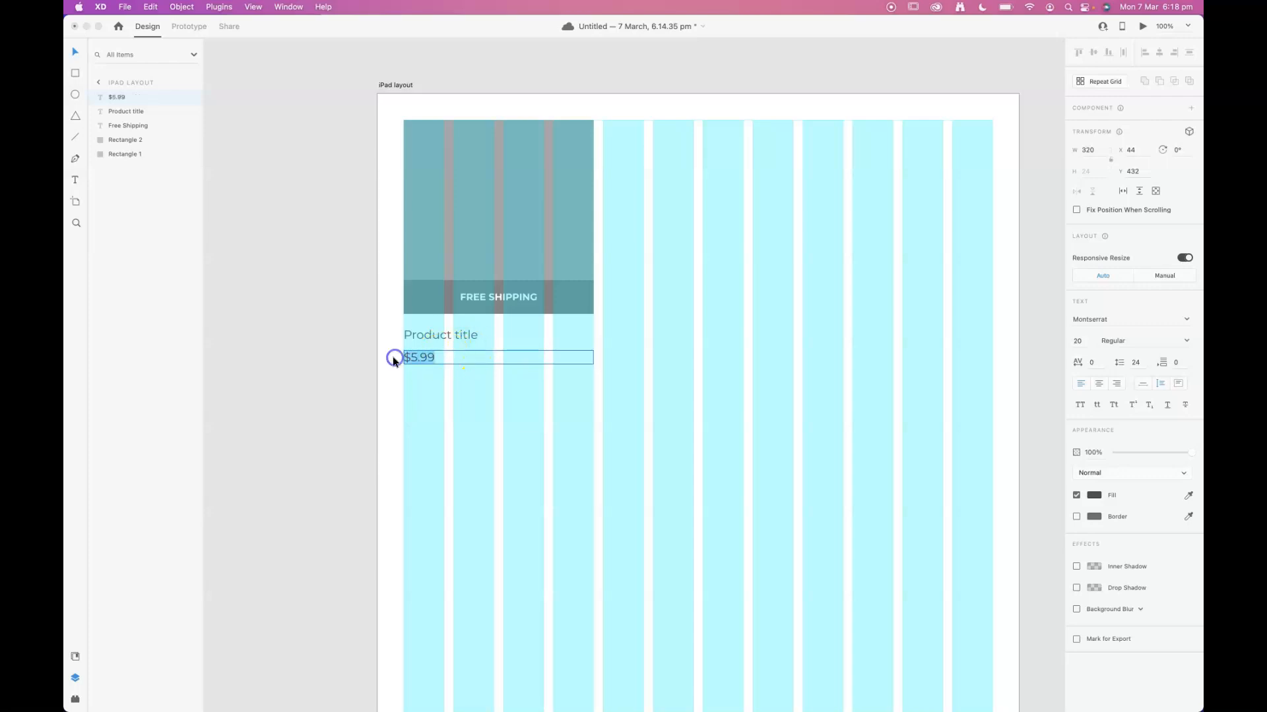
left_click(1094, 495)
left_click(1147, 437)
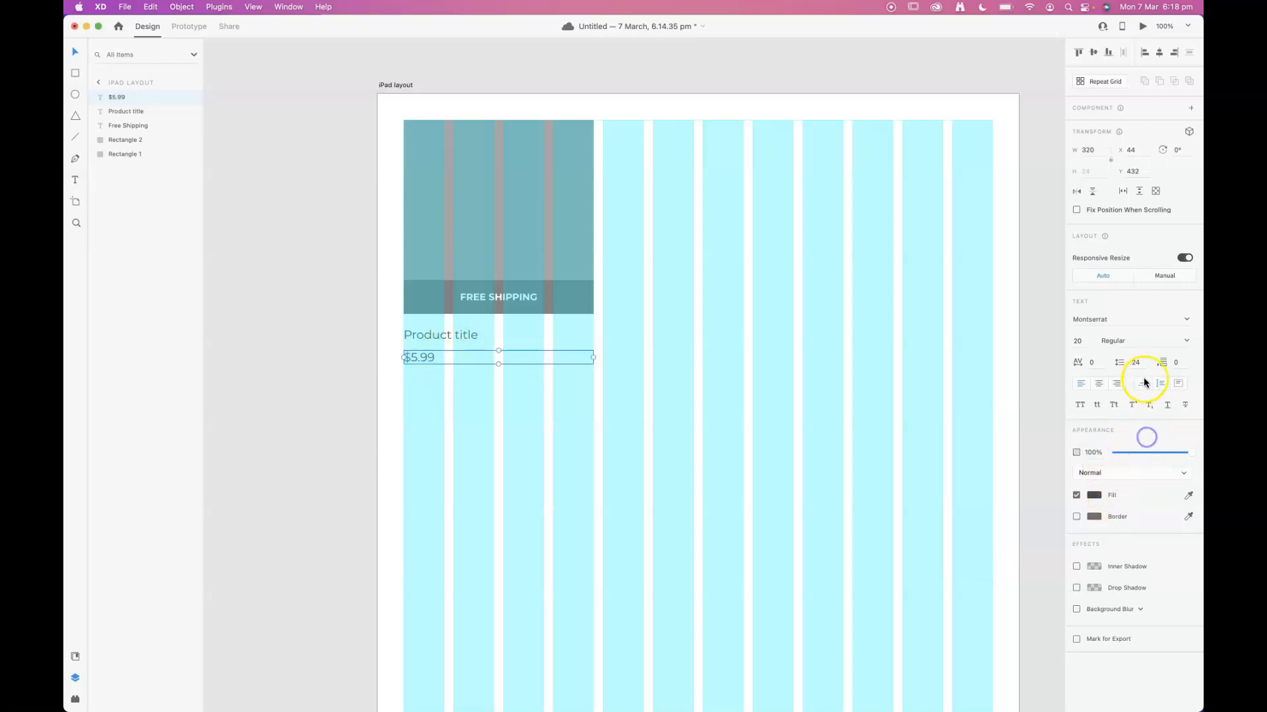
left_click(1185, 340)
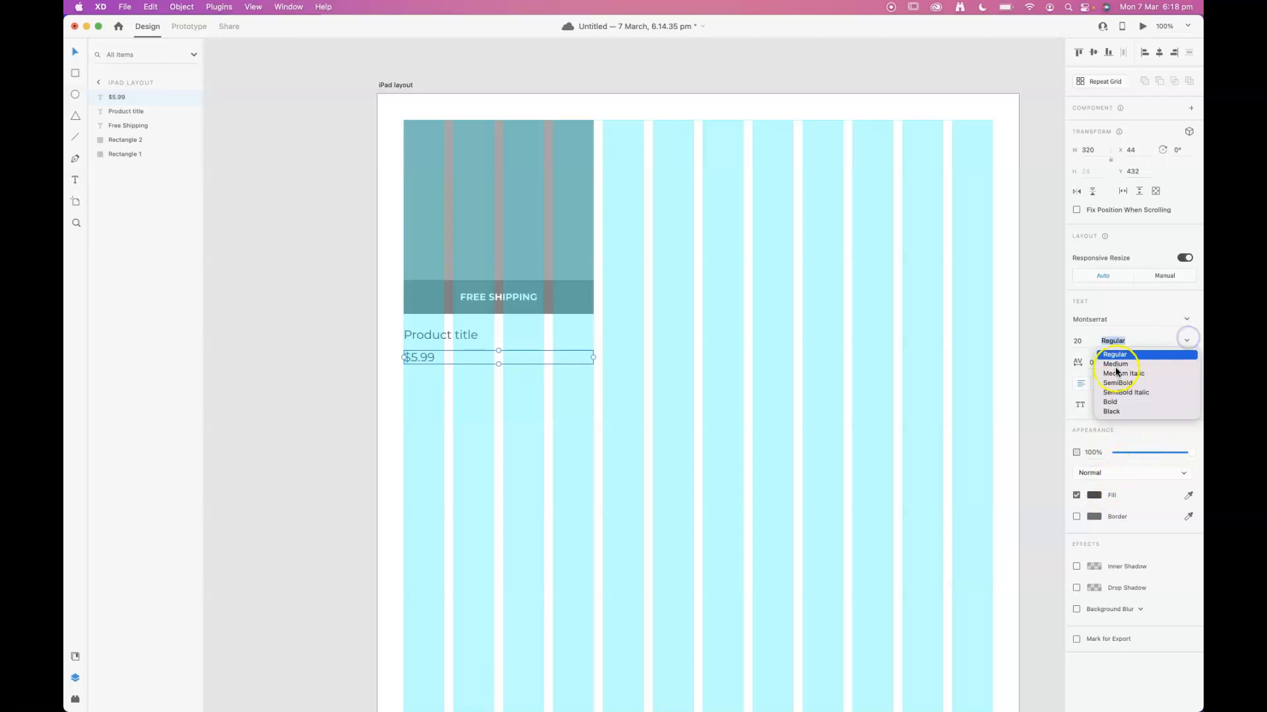
left_click(1111, 402)
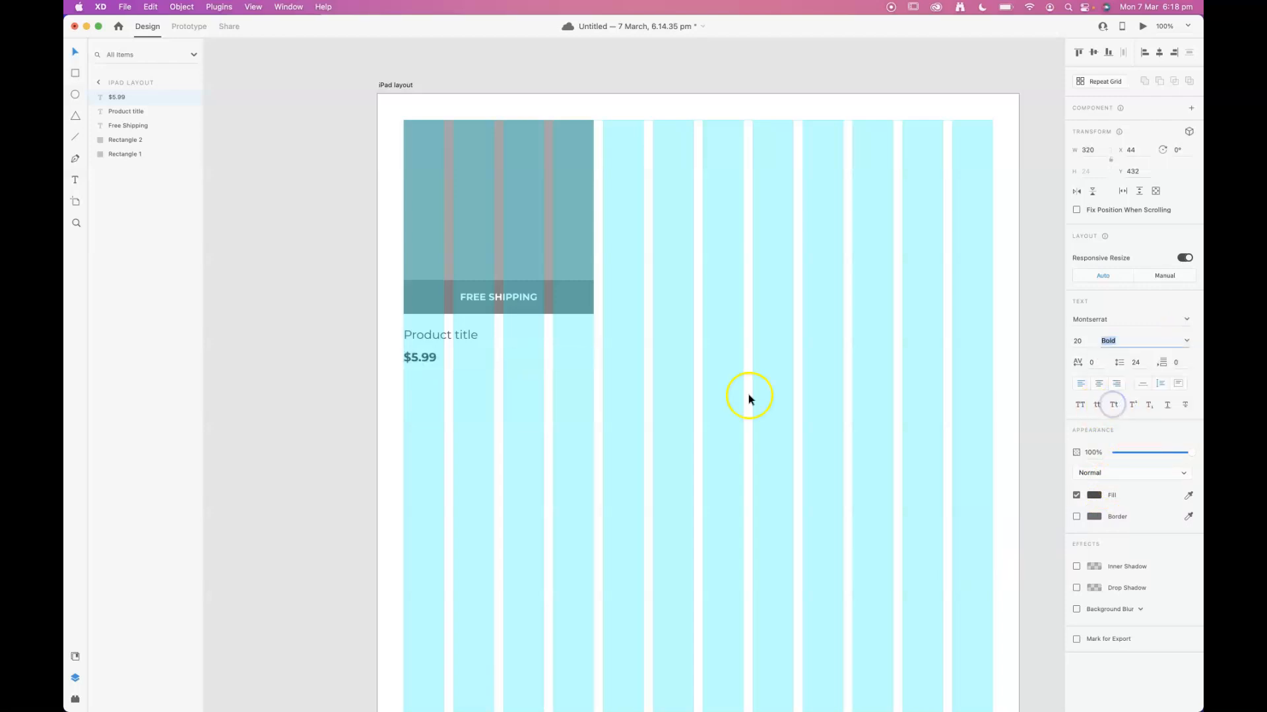
left_click(1070, 340)
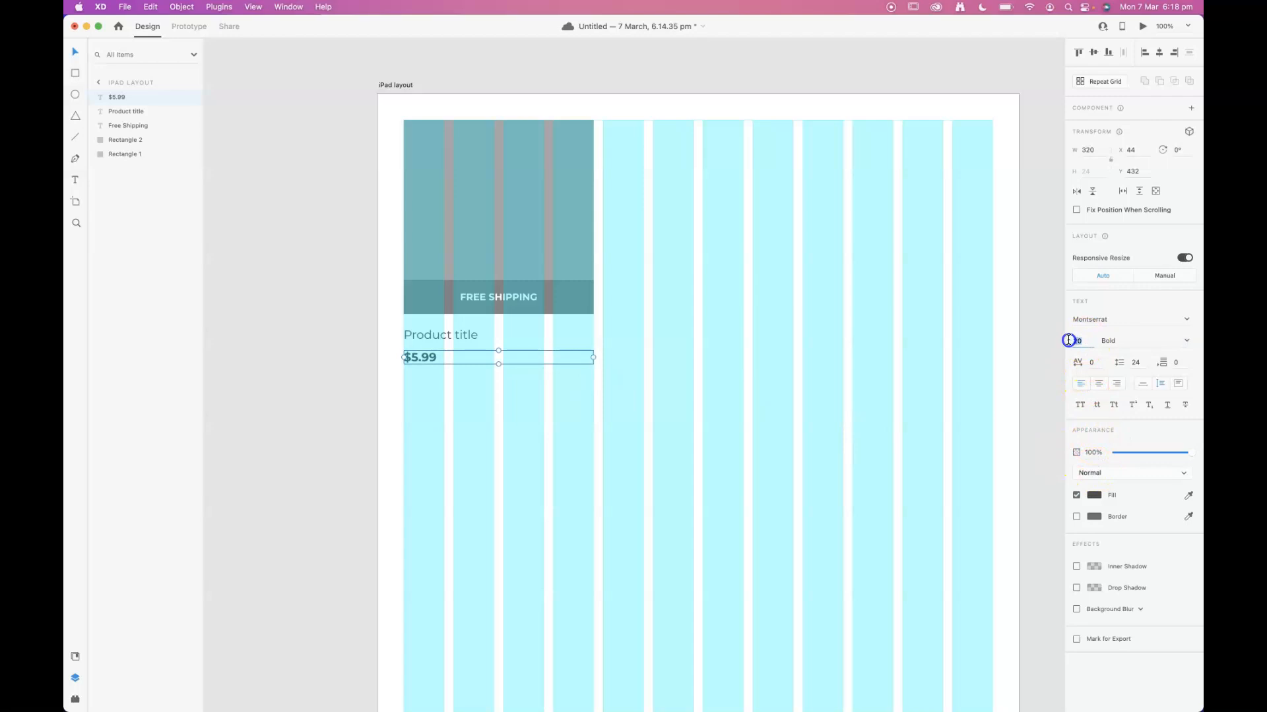
left_click(1130, 340)
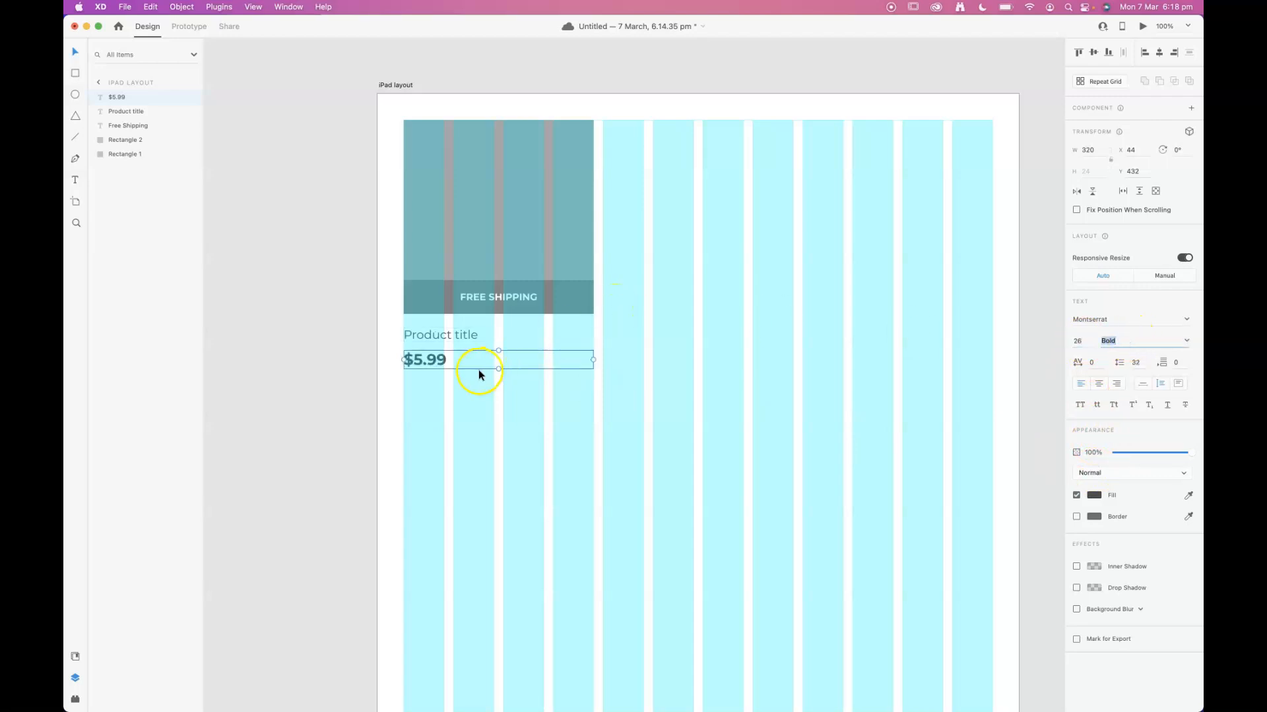
- Move the price slightly closer to the product title, and nudge both texts together up to Y 391
left_click_drag(439, 360, 438, 355)
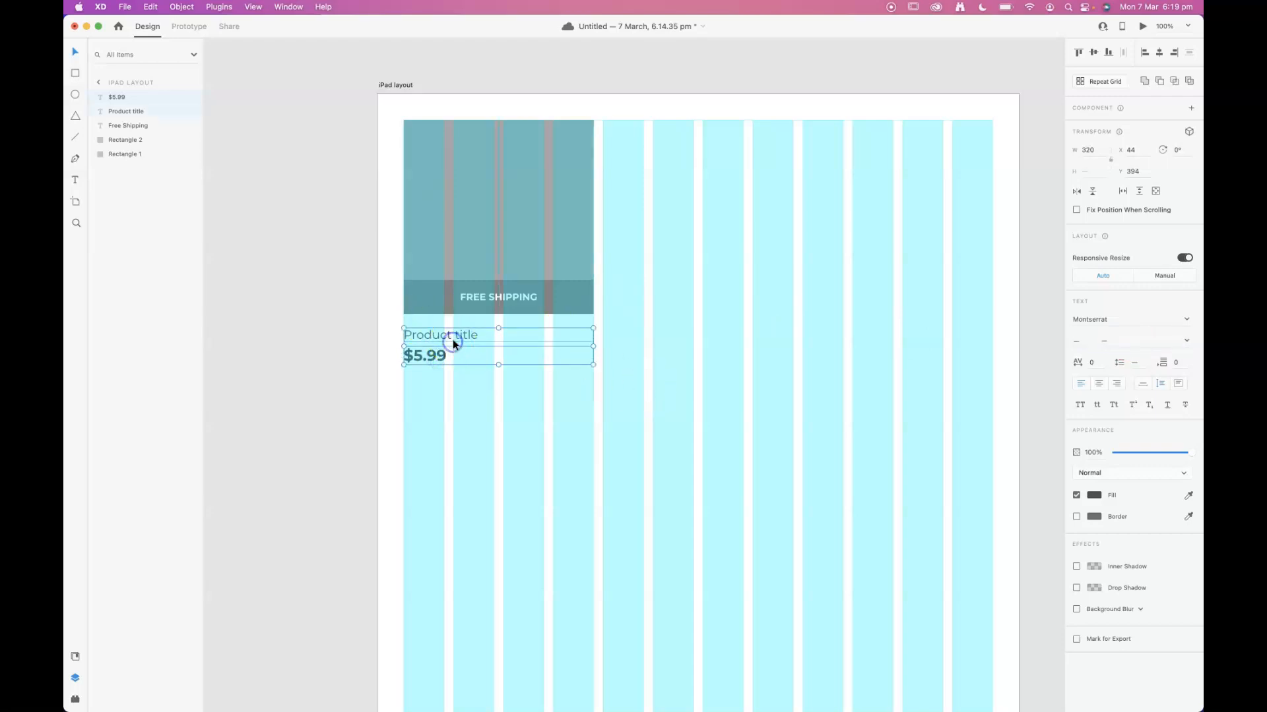
left_click(453, 339, "shift")
key("Up")
key("Up")
key("Up")
key("Up")
key("Up")
key("Up")
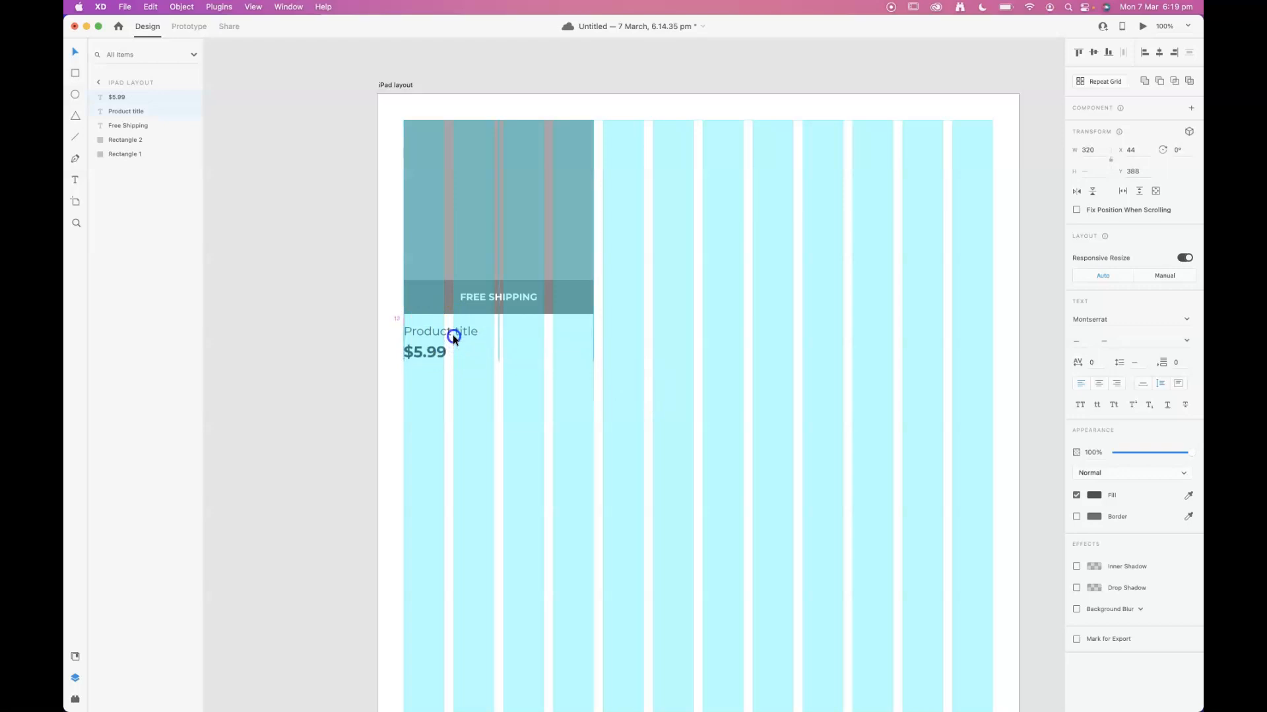
key("Down")
key("Down")
key("Down")
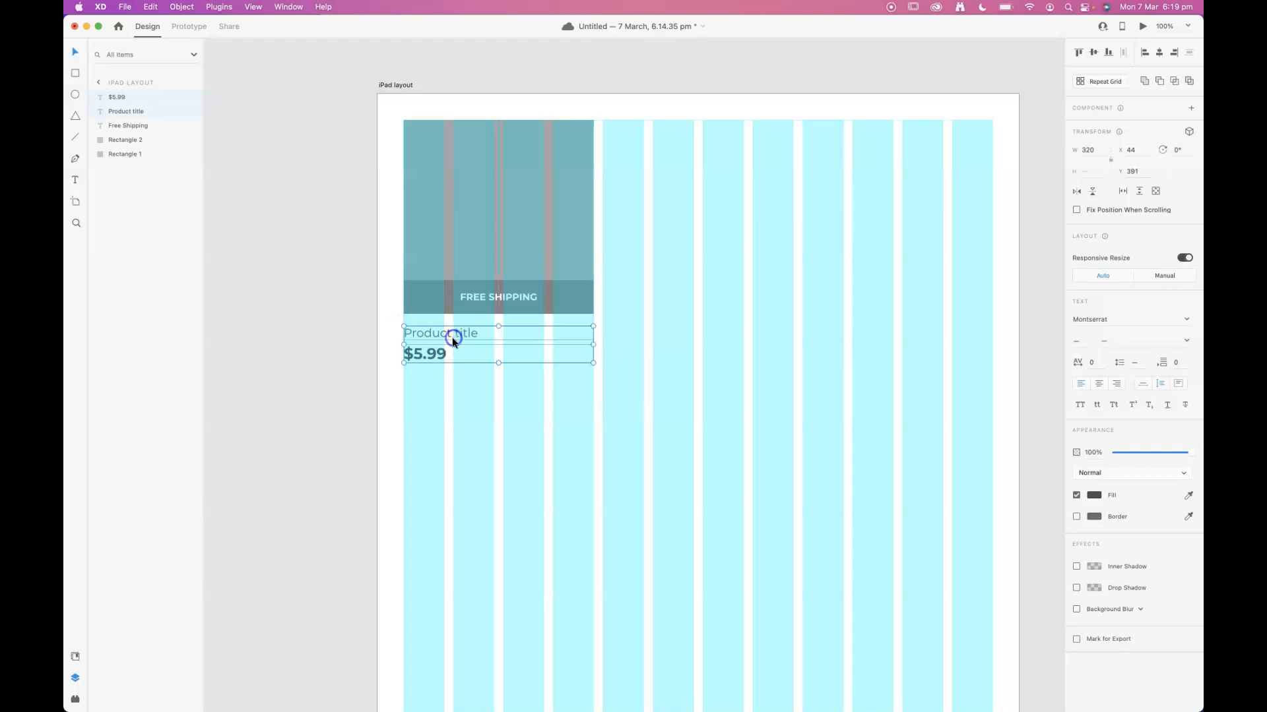
left_click(340, 351)
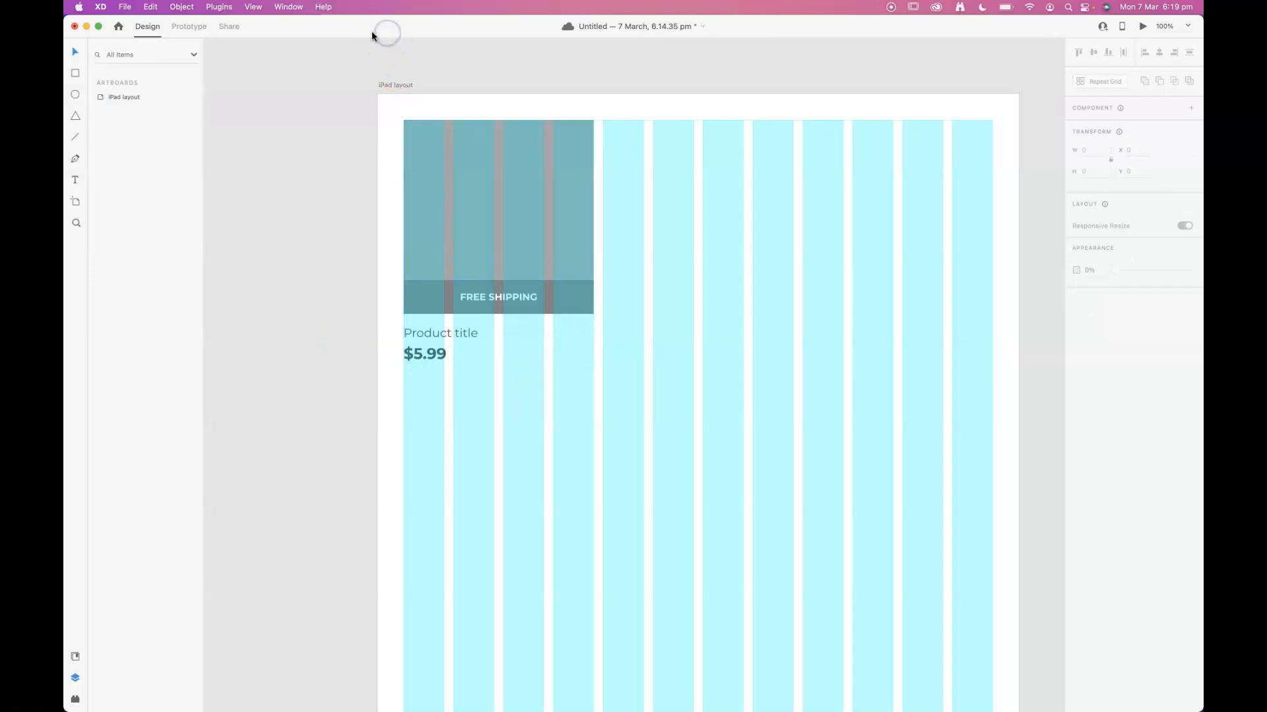
- Draw a small triangle about 25 by 22 px below the price, aligned with the card's left edge, and remove its border
left_click(75, 116)
left_click_drag(404, 378, 425, 391)
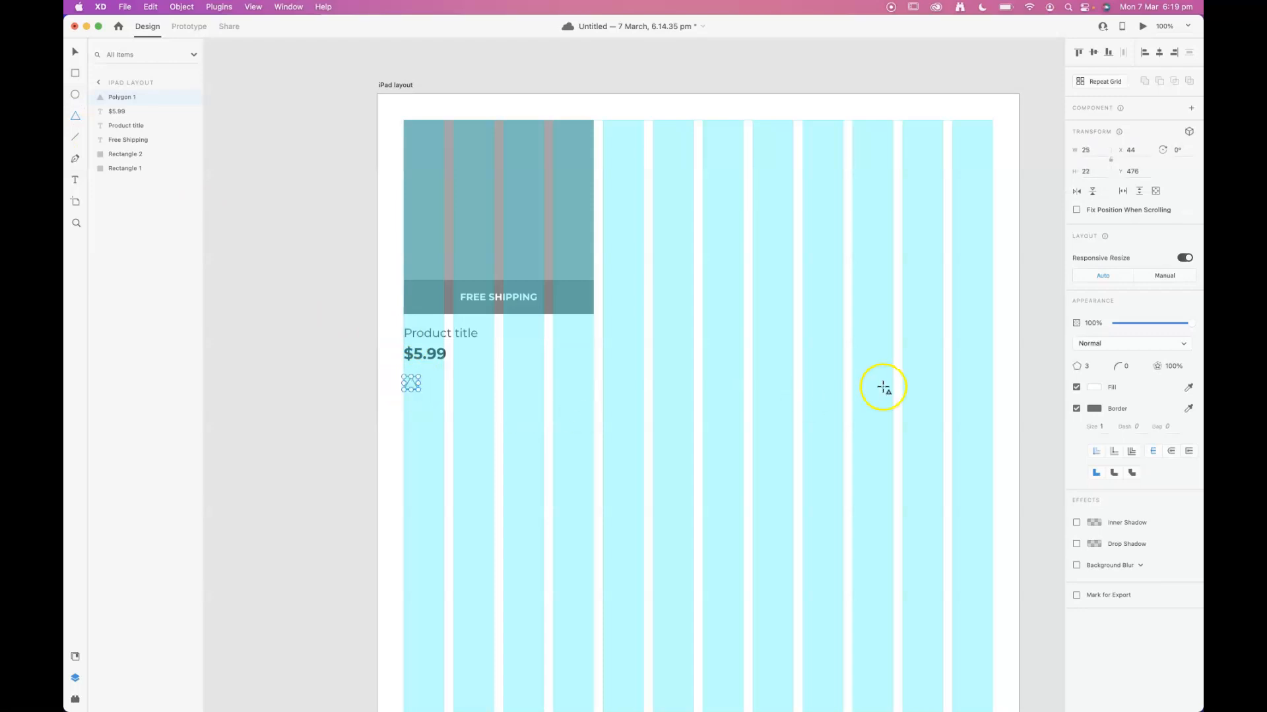
left_click(1093, 408)
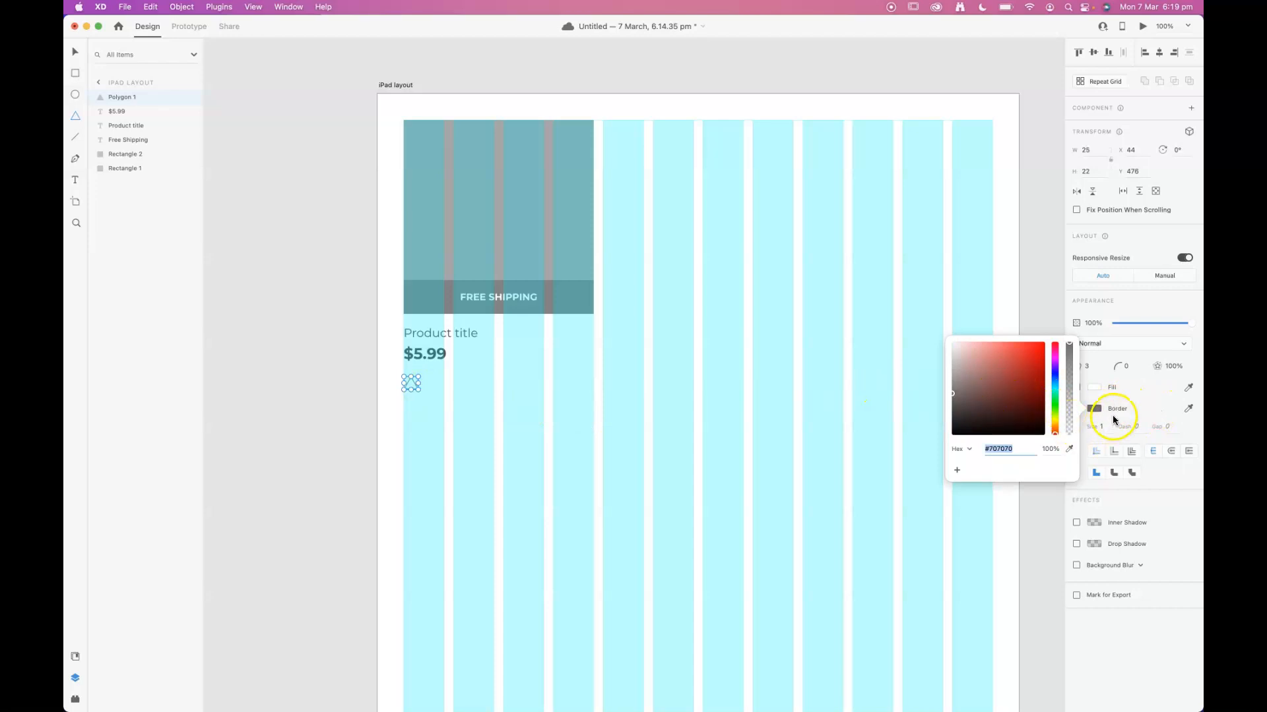
left_click(1129, 409)
left_click(1076, 408)
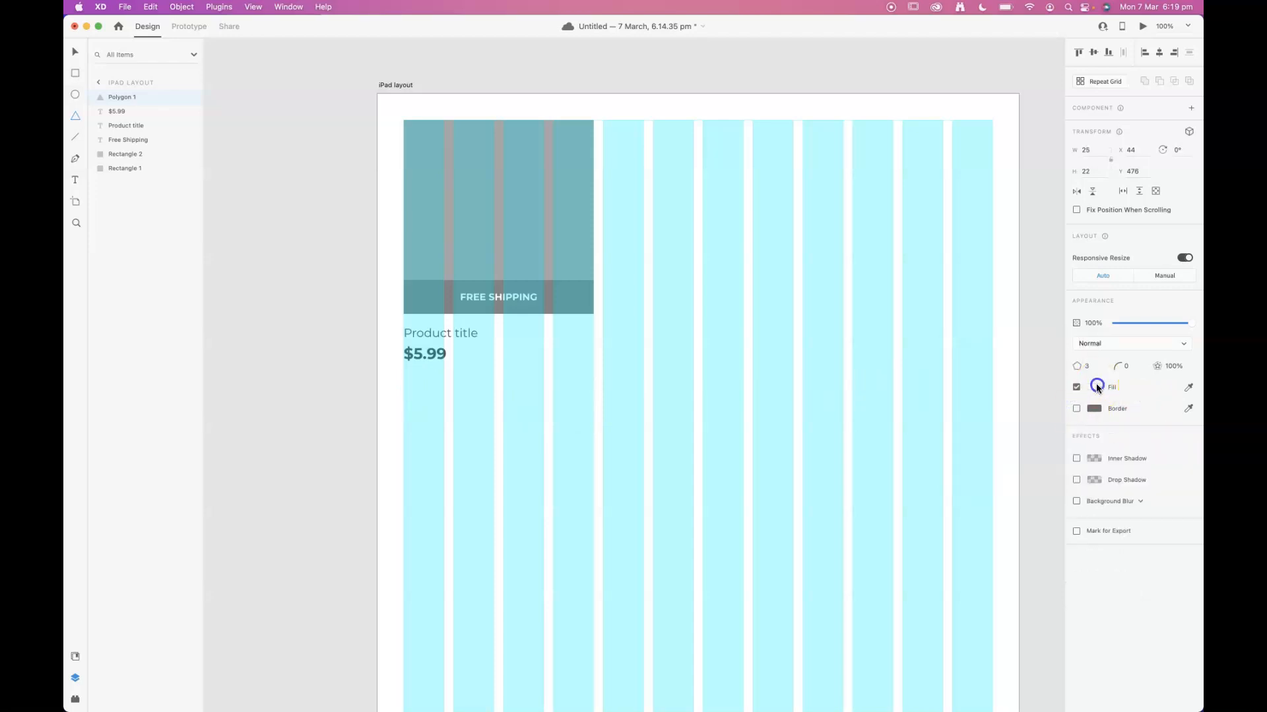
- Fill the small triangle below the price with yellow #FFEB00 and set its corner count to 5
left_click(1097, 388)
left_click_drag(1054, 377, 1055, 411)
left_click(1157, 395)
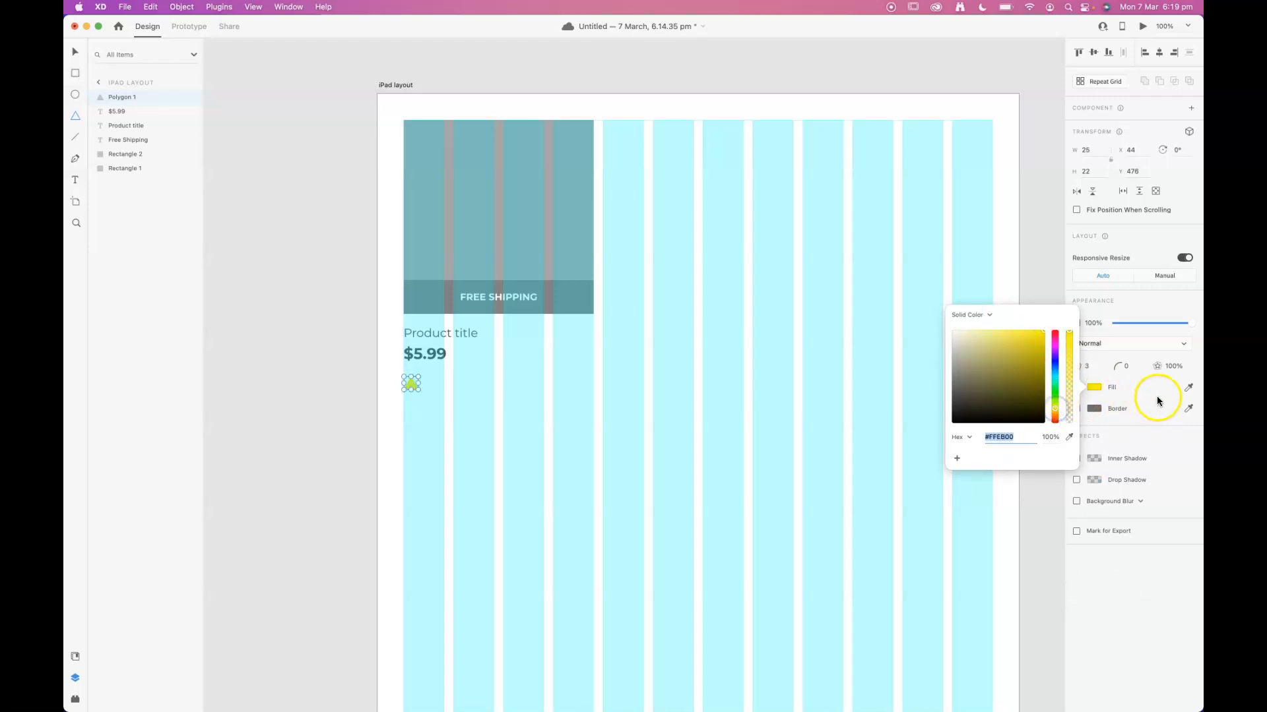
left_click(1083, 366)
type("5")
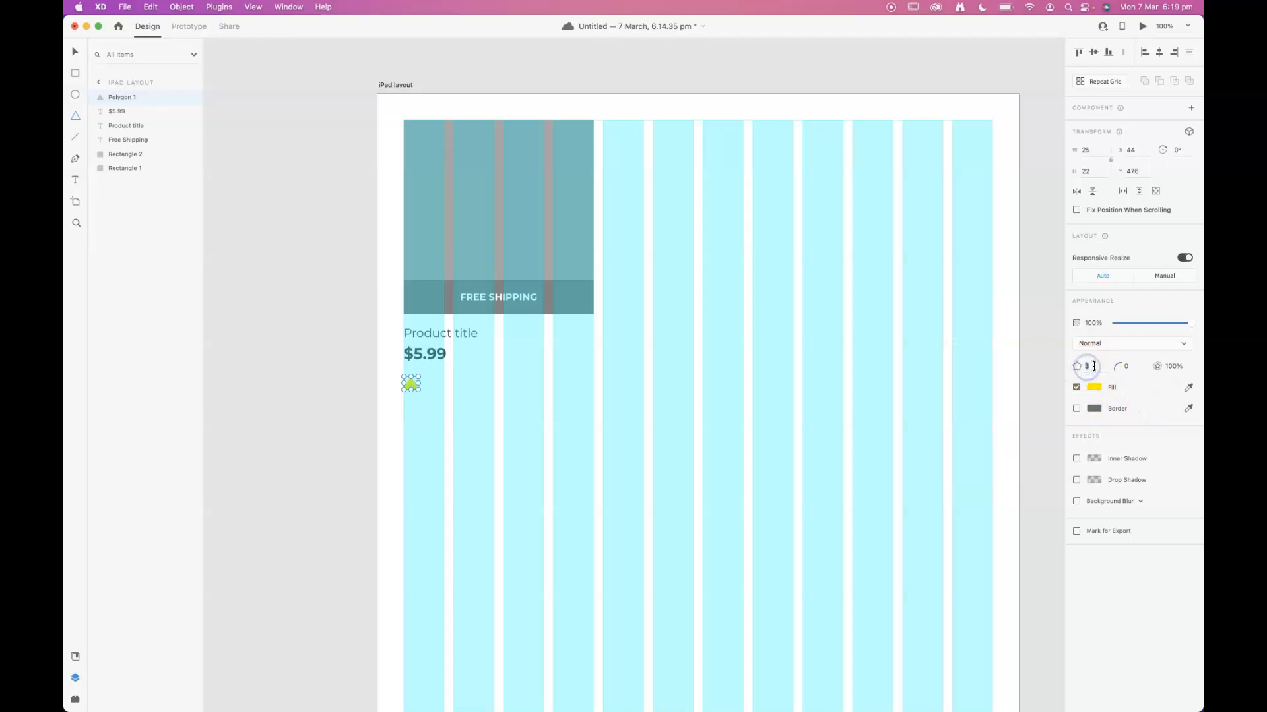
- Reduce the pentagon's star ratio to 65% to shape it into a star
left_click(1173, 366)
key("super+equal")
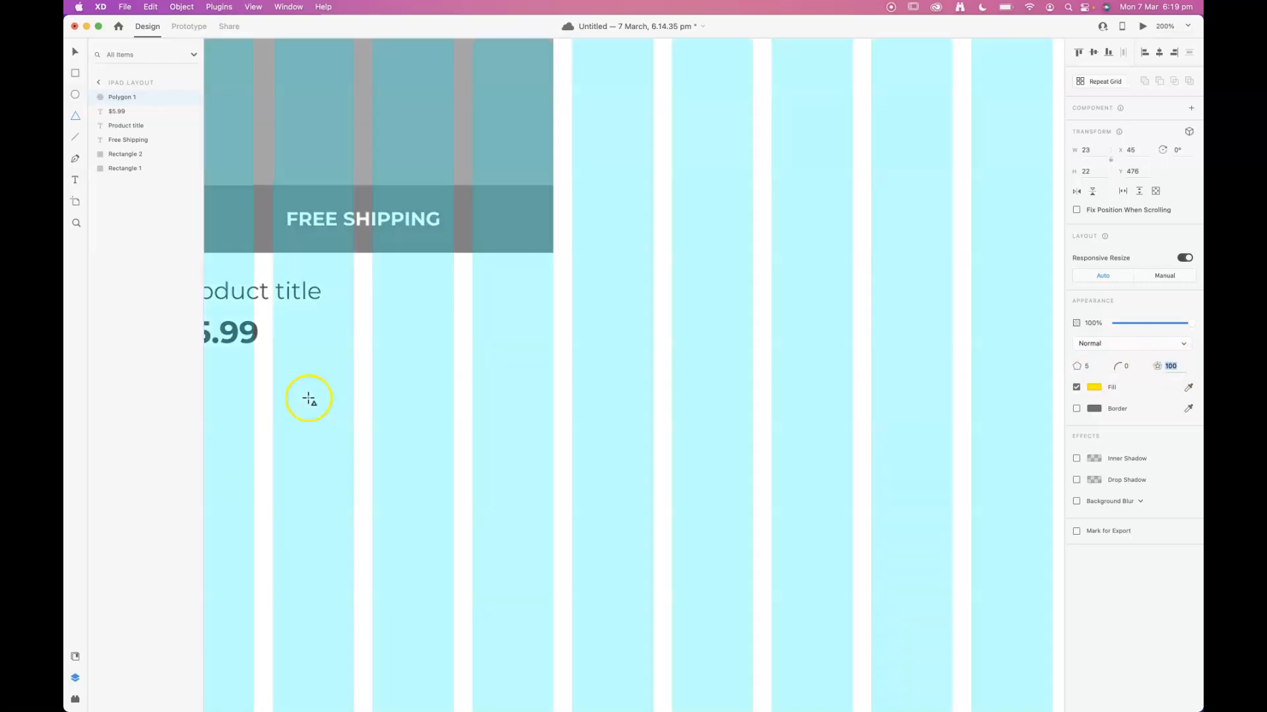
left_click_drag(309, 394, 459, 395)
scroll(540, 390, "left", 5)
left_click(580, 378)
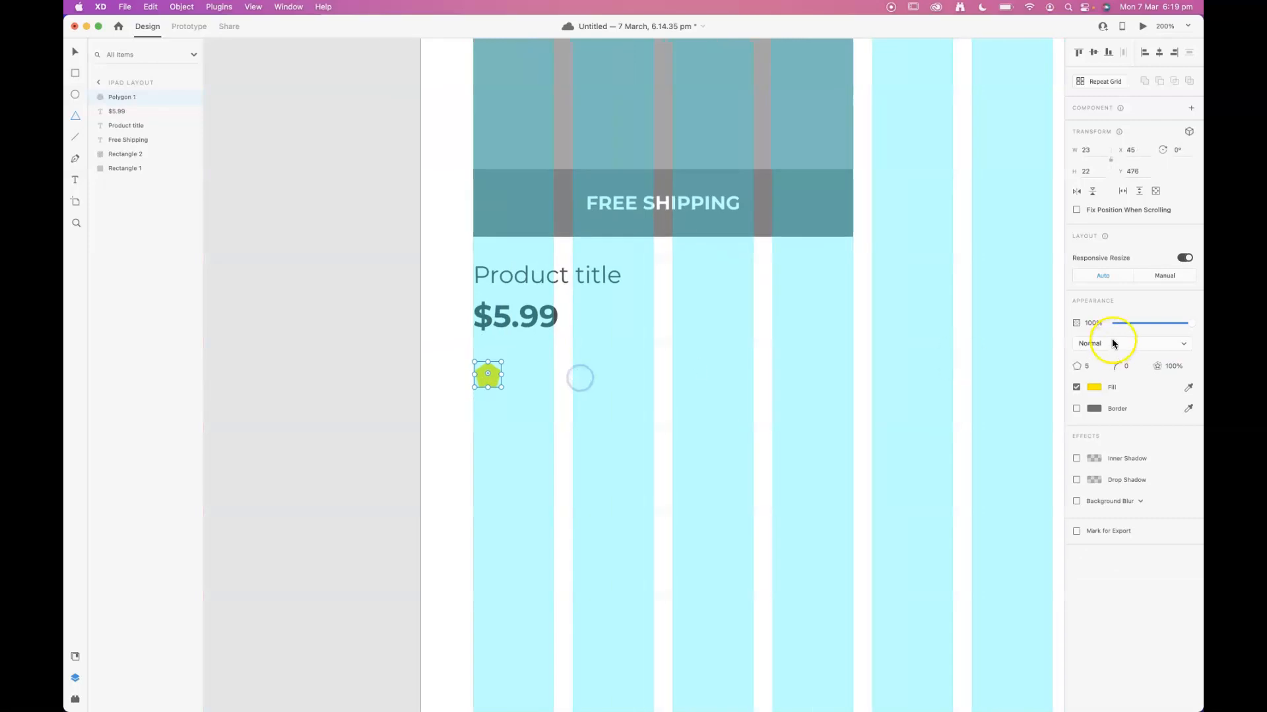
key("super+equal")
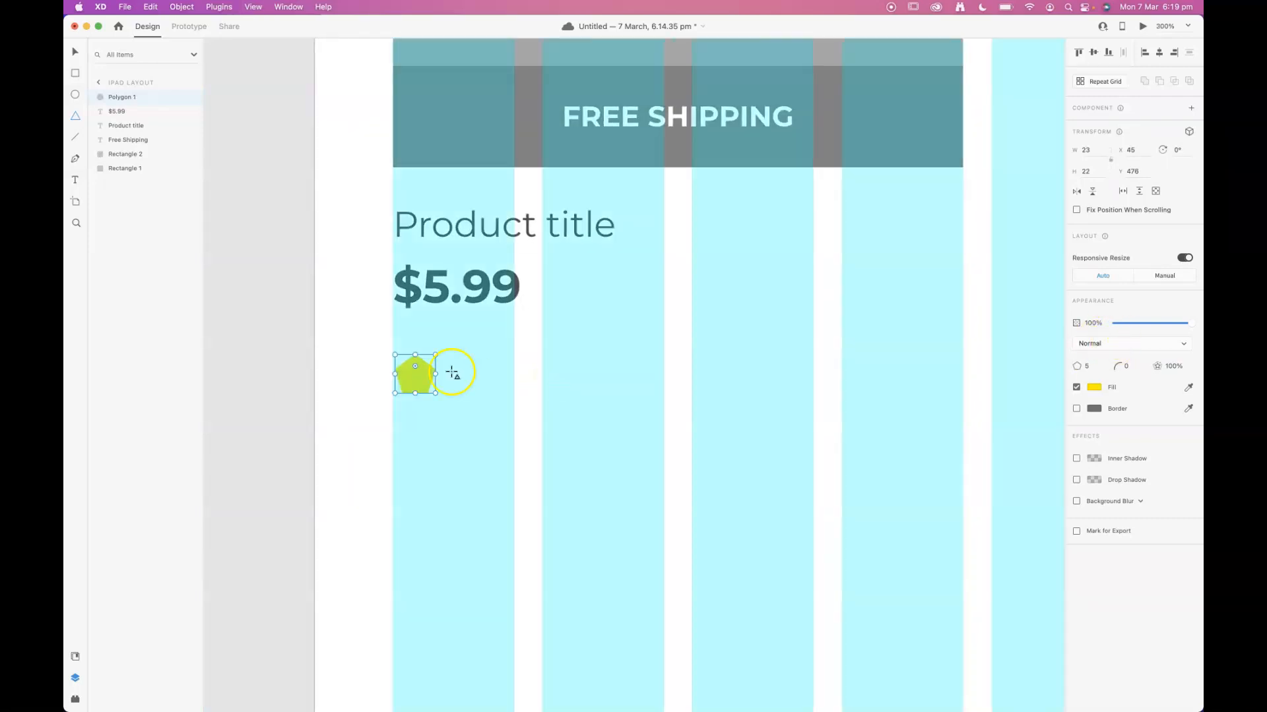
left_click(1174, 365)
key("Down")
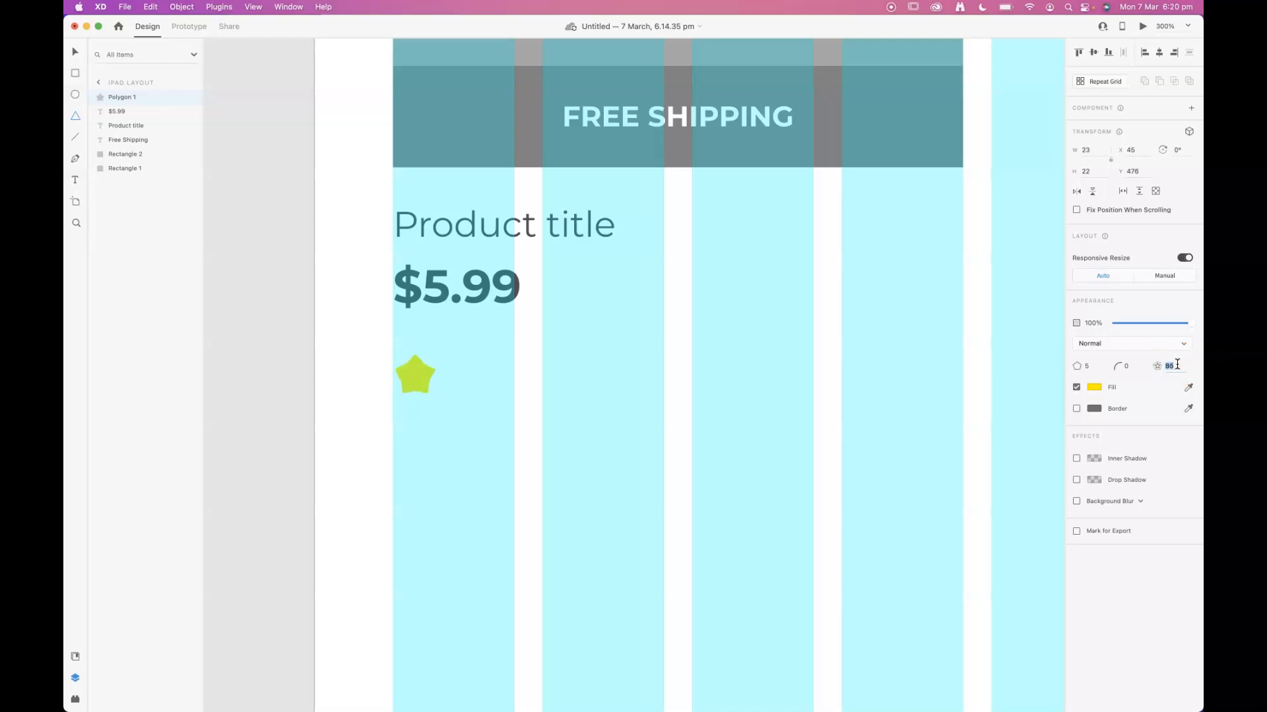
key("Down")
key("Down")
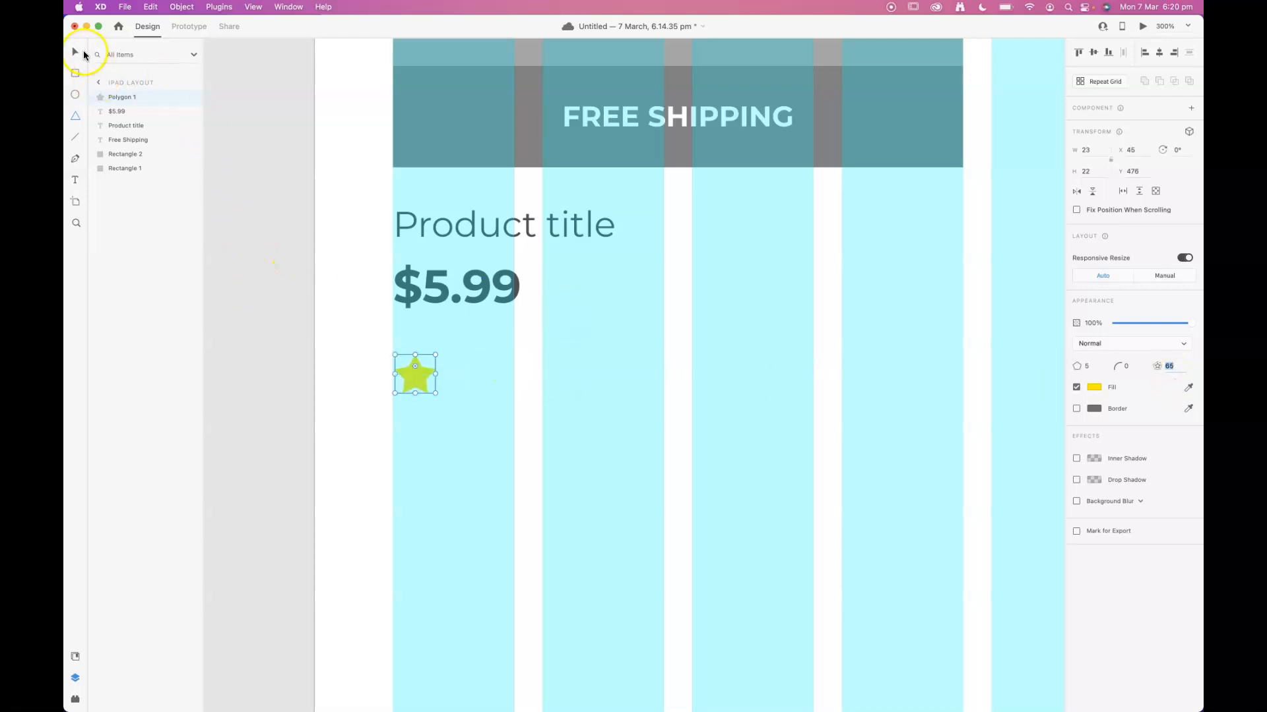
- Move the star up to Y 463, close beneath the price, and save the document
left_click(157, 139)
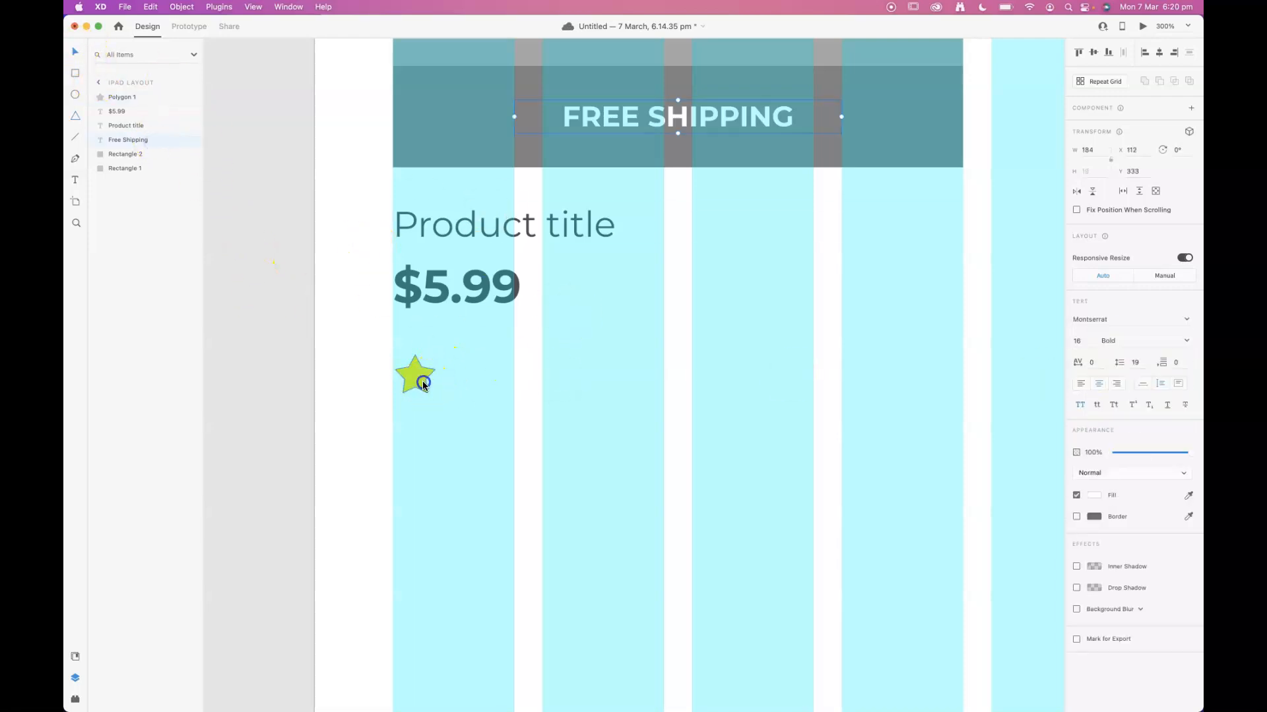
left_click_drag(423, 385, 423, 371)
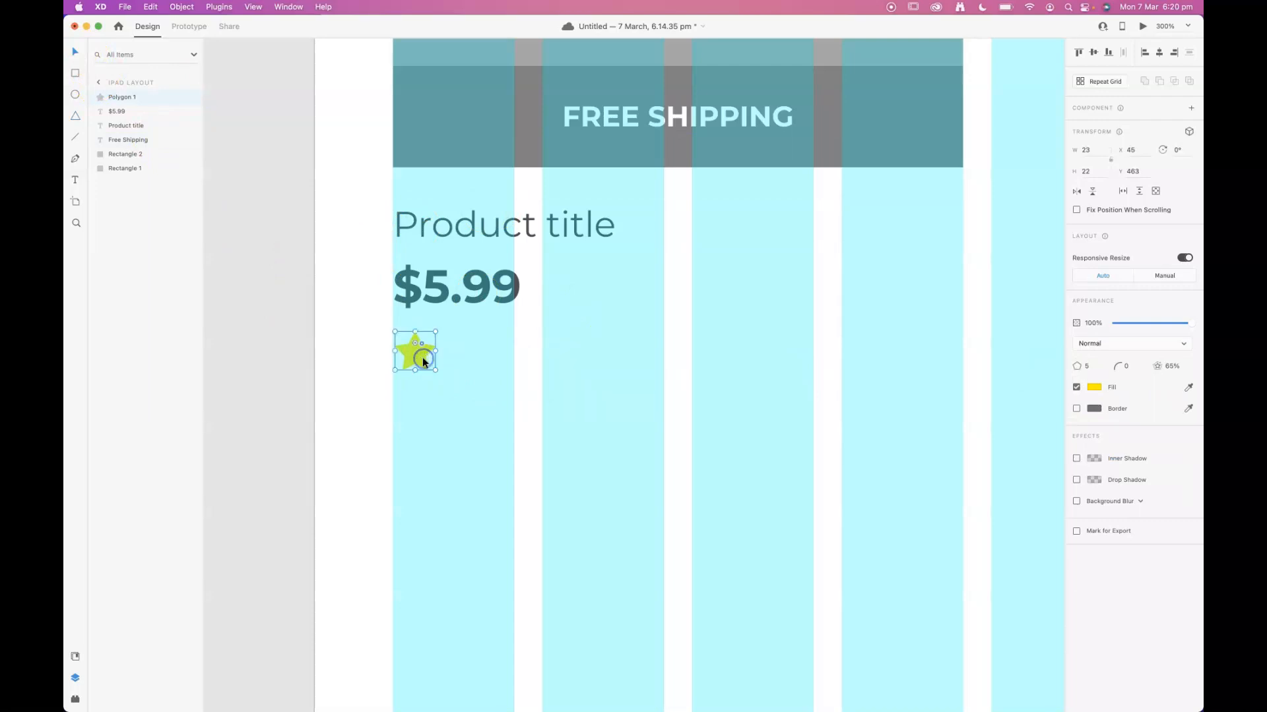
key("super+minus")
left_click_drag(780, 355, 686, 370)
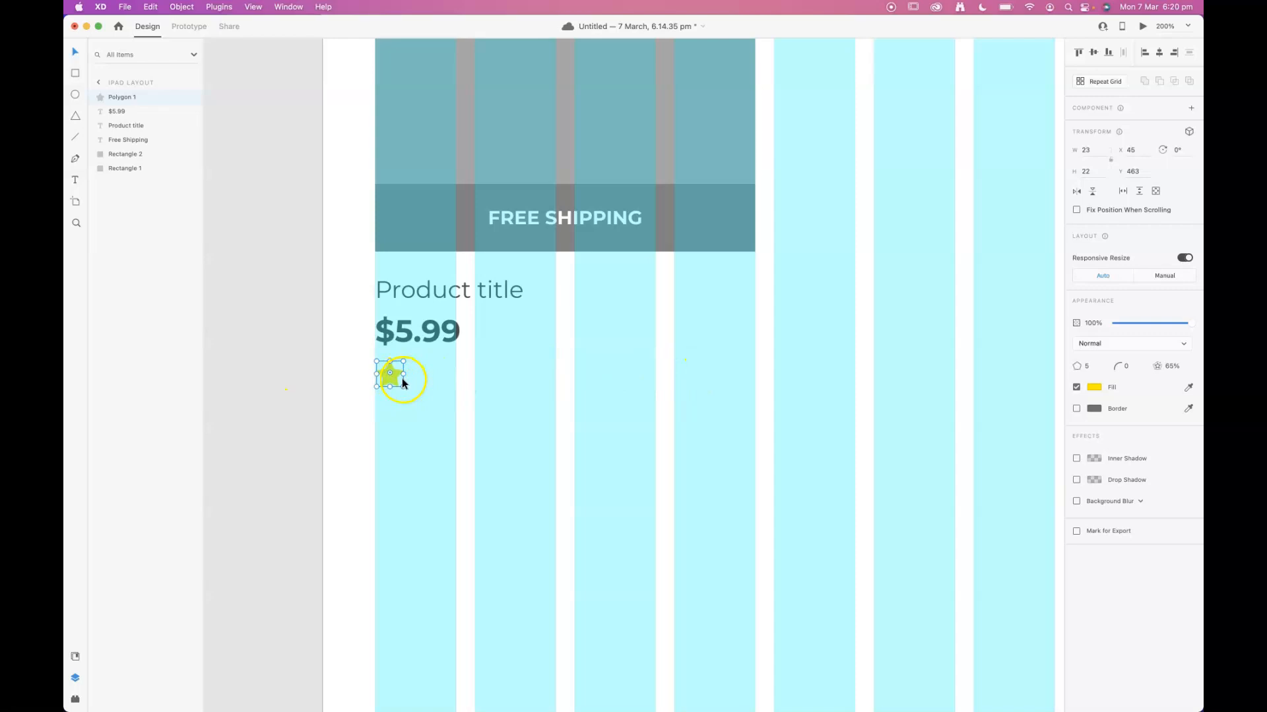
key("super+s")
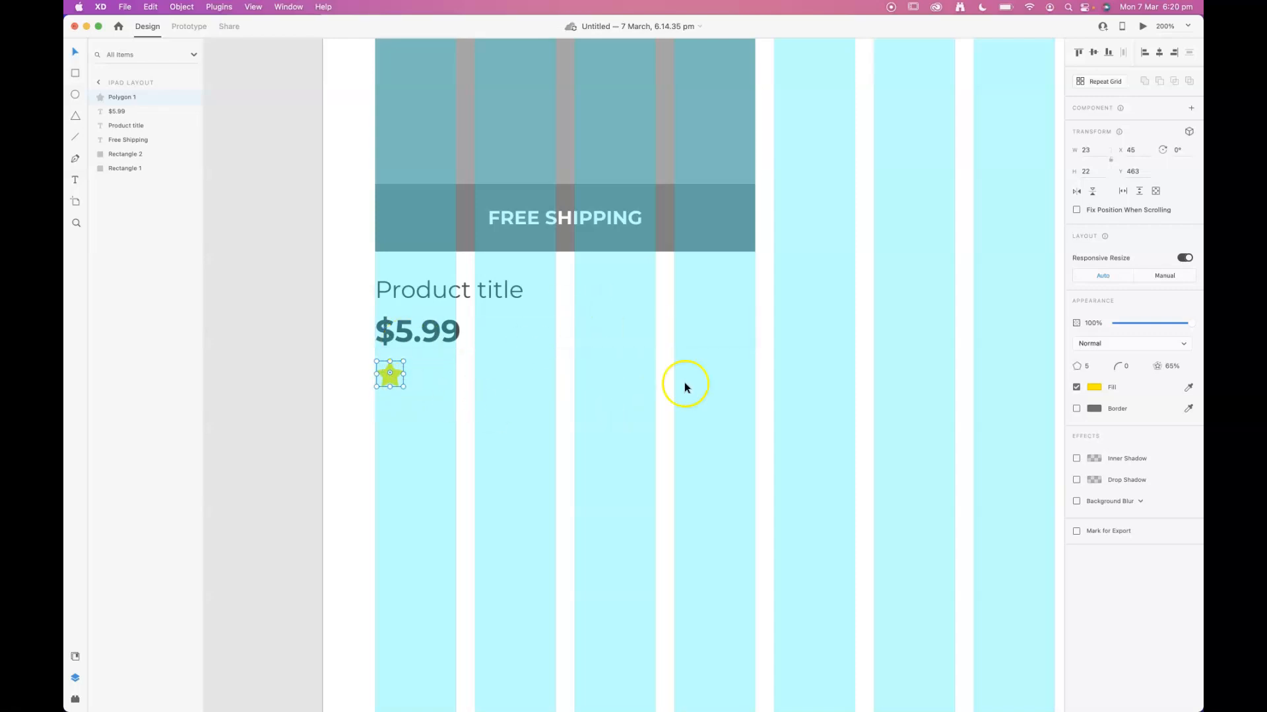
- Turn the star into a repeat grid with one row of five stars, tightening the spacing to a total width of about 152 px
left_click(1110, 84)
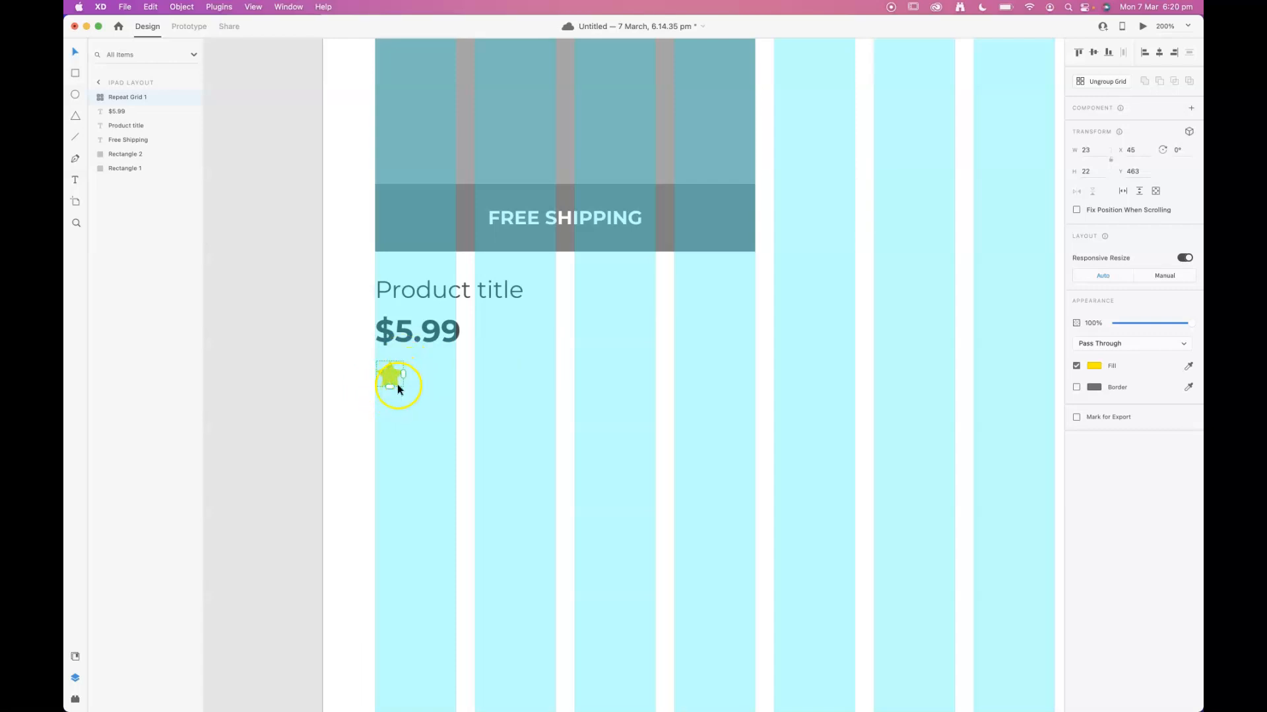
left_click_drag(403, 374, 613, 385)
left_click_drag(495, 387, 479, 498)
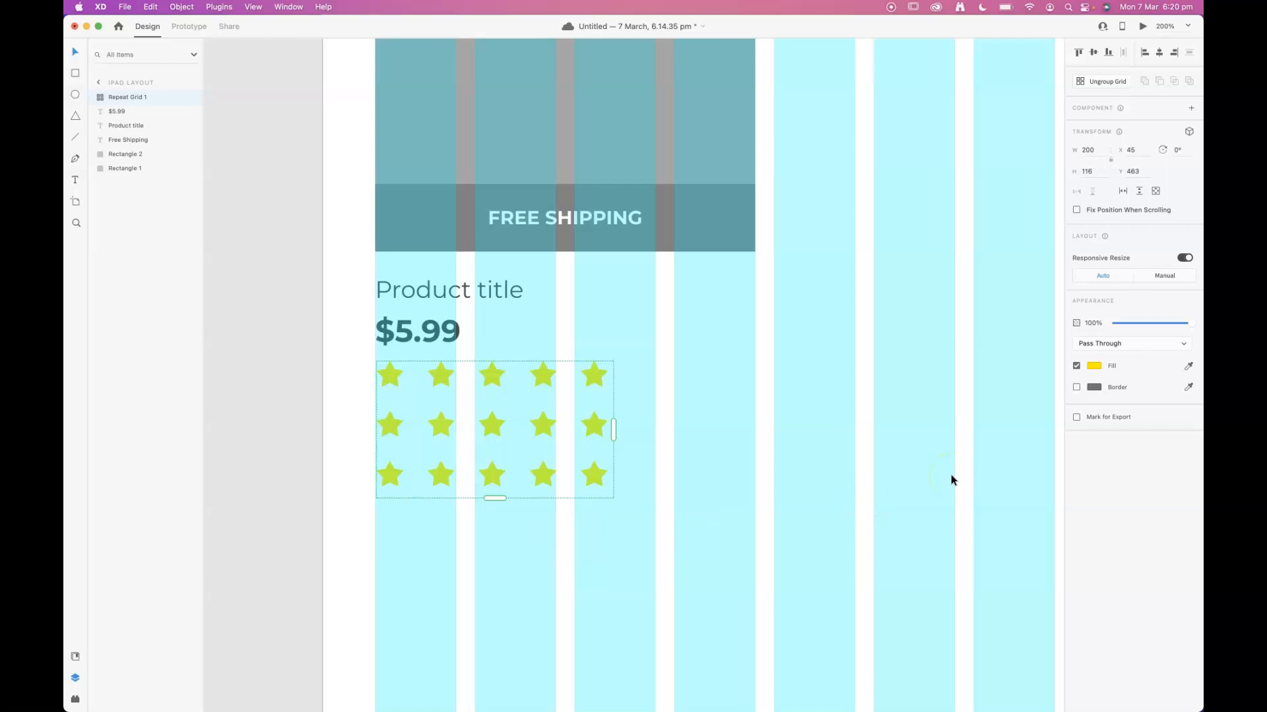
key("super+z")
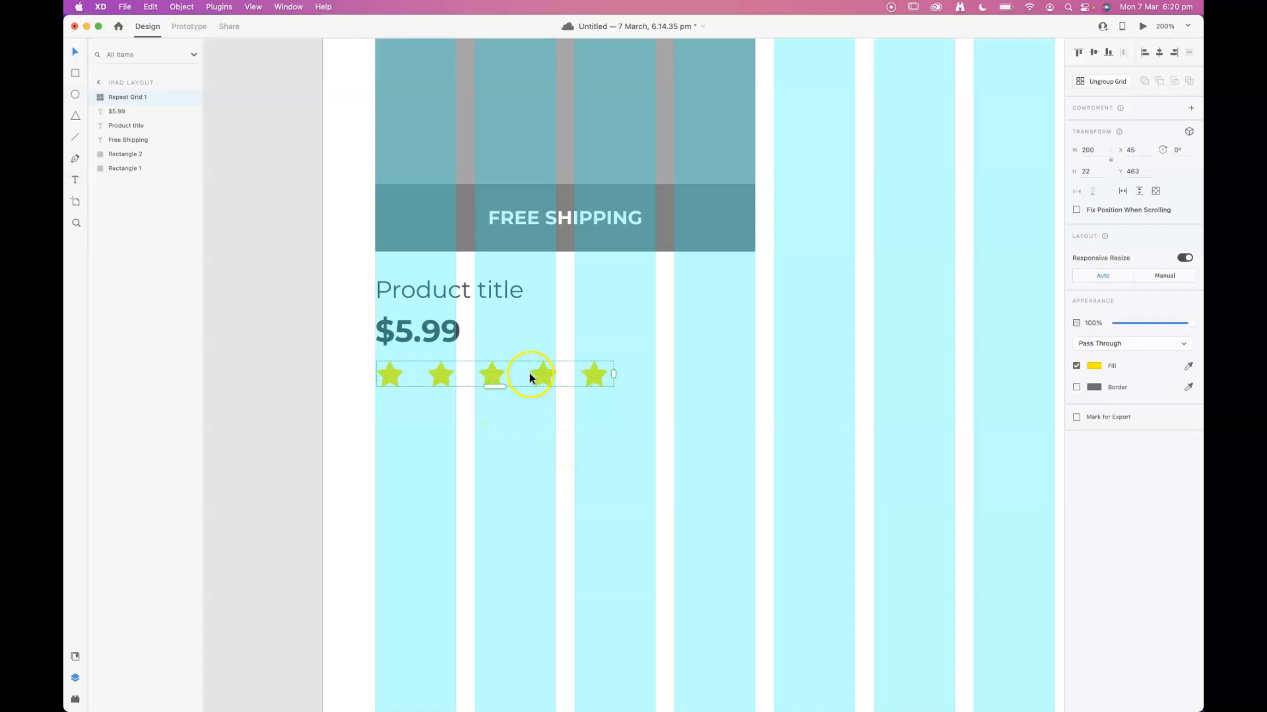
left_click_drag(514, 373, 468, 378)
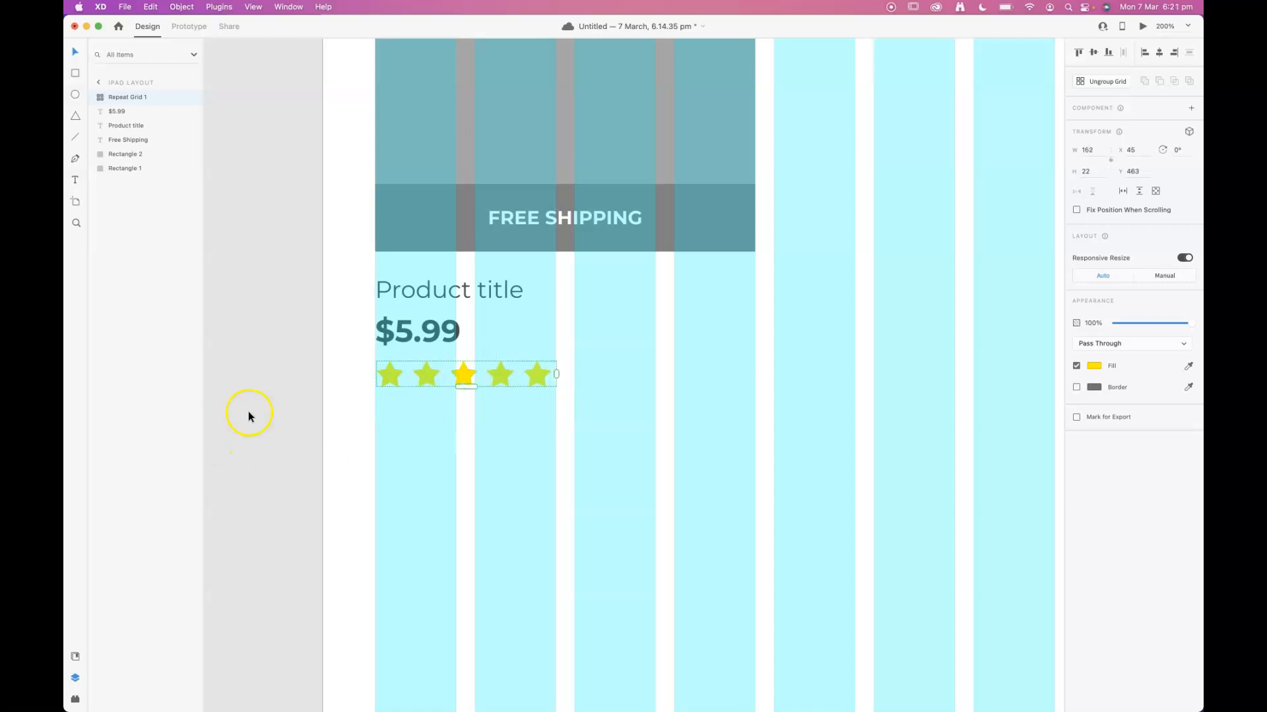
left_click(307, 409)
left_click(504, 371)
- Group all the product card's elements, from the image placeholder to the star row
scroll(507, 375, "down", 5)
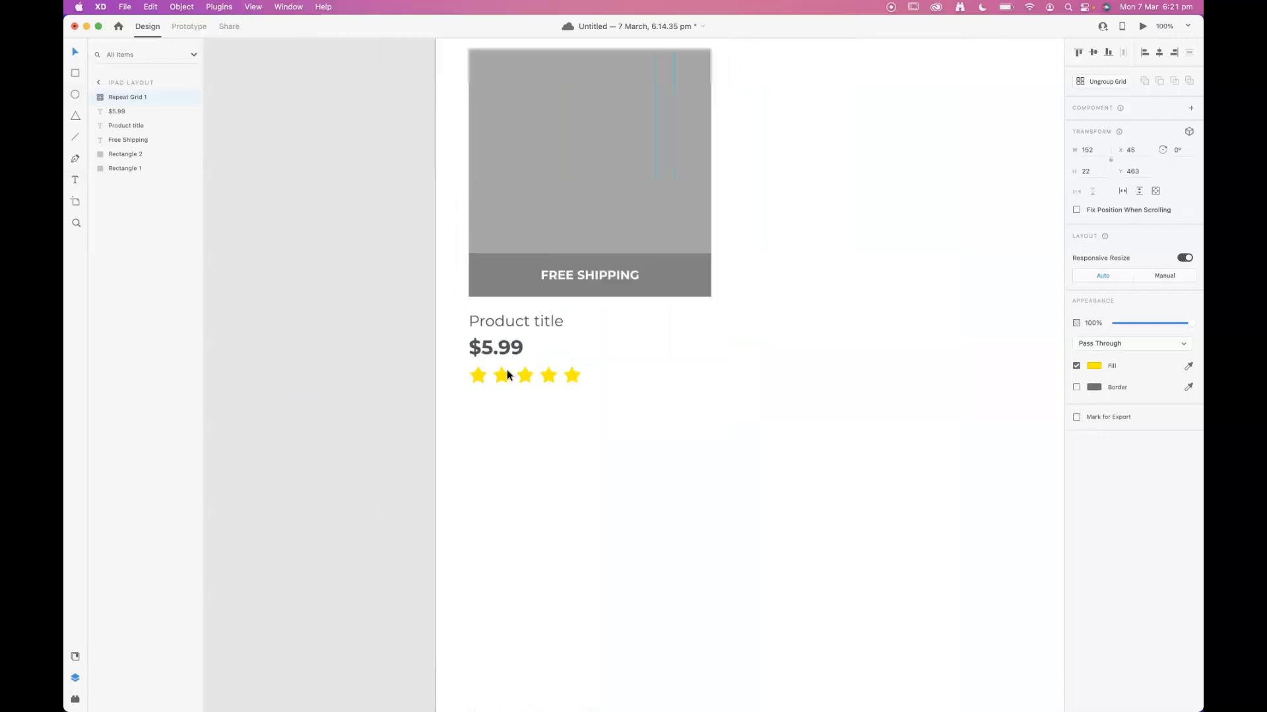
left_click_drag(747, 291, 670, 356)
left_click_drag(660, 169, 396, 473)
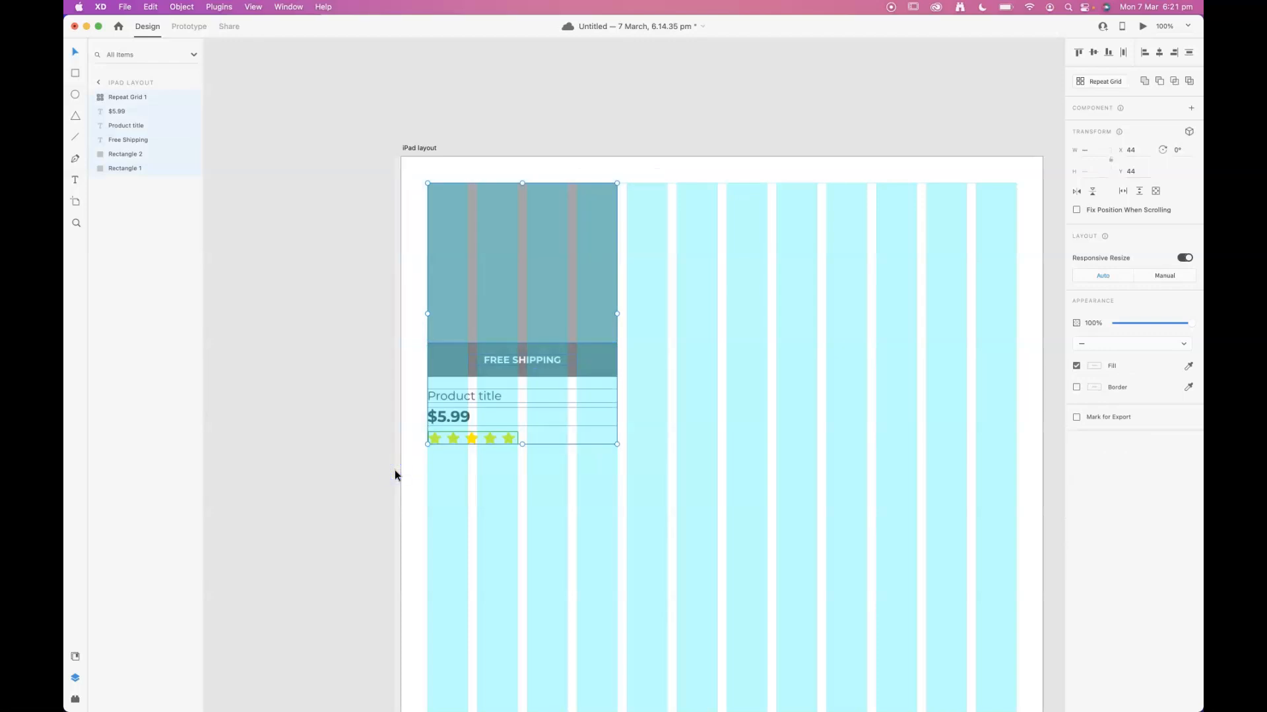
key("super+g")
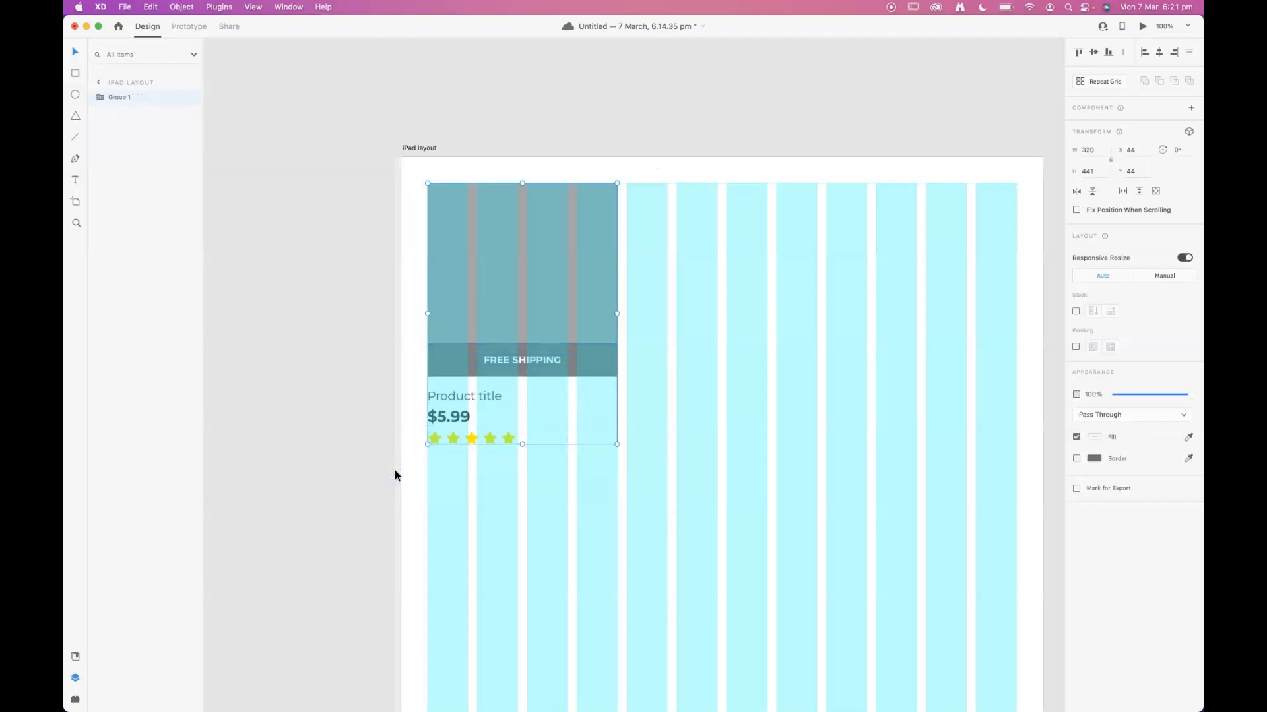
- Make the card group a repeat grid of three cards across, with the gaps matching the layout grid's gutters
left_click(1109, 83)
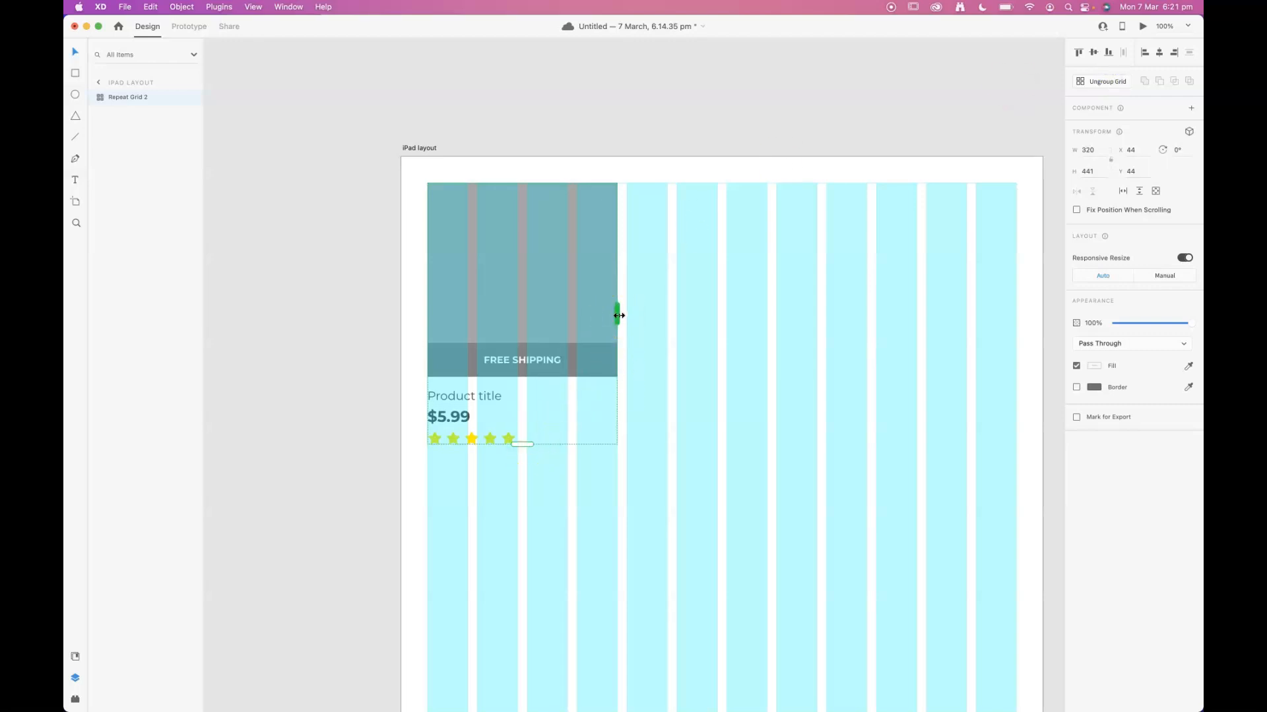
left_click_drag(618, 315, 1029, 294)
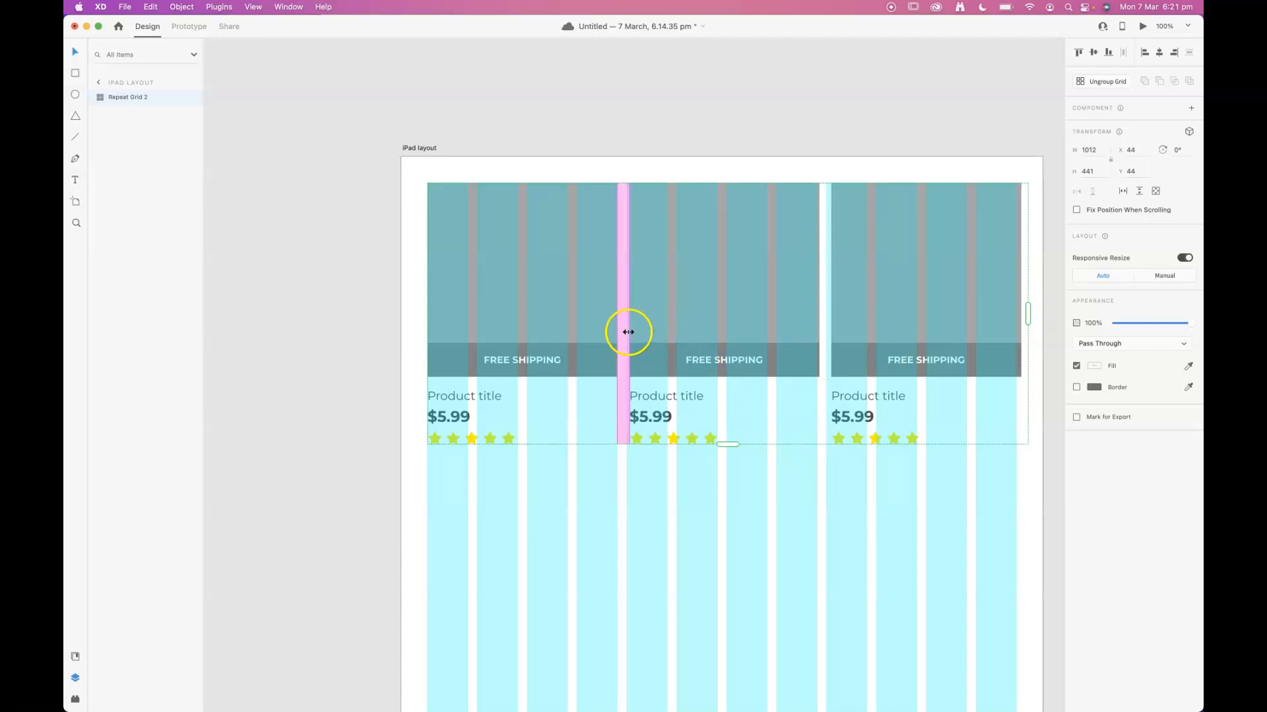
left_click_drag(628, 332, 625, 334)
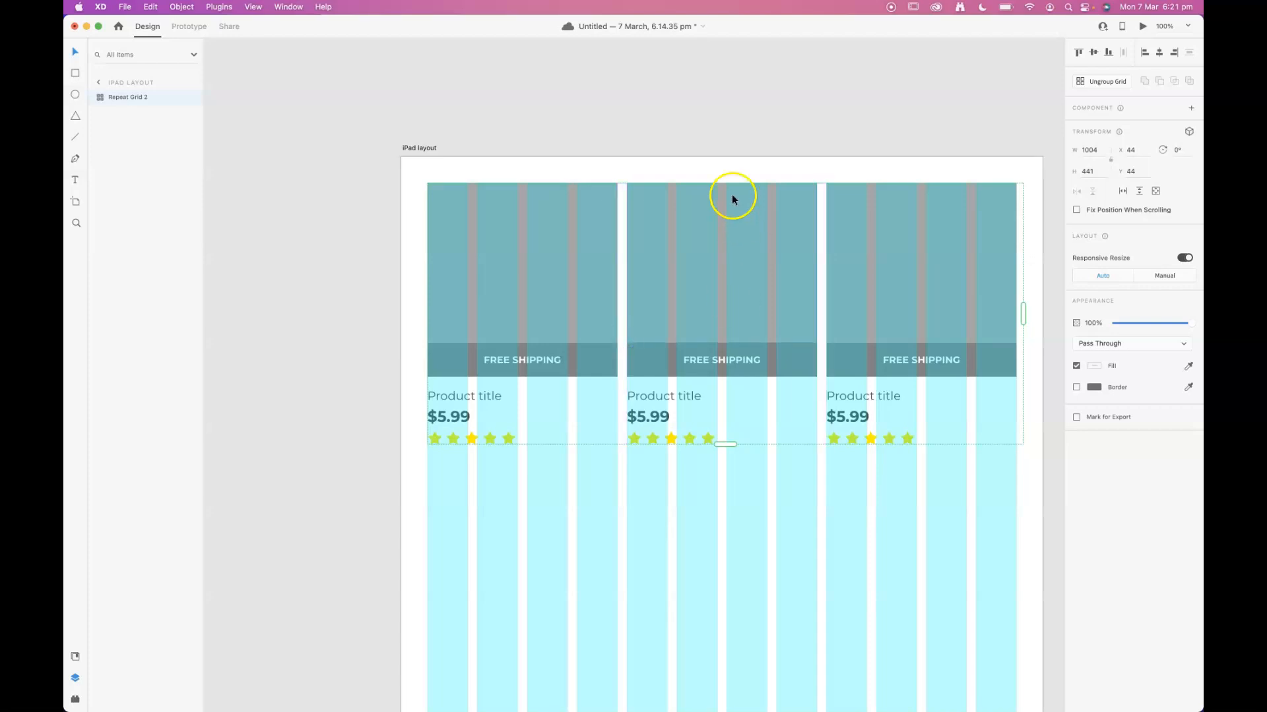
- Extend the product card repeat grid down the artboard to four rows
scroll(1016, 509, "down", 2)
scroll(1016, 509, "down", 2)
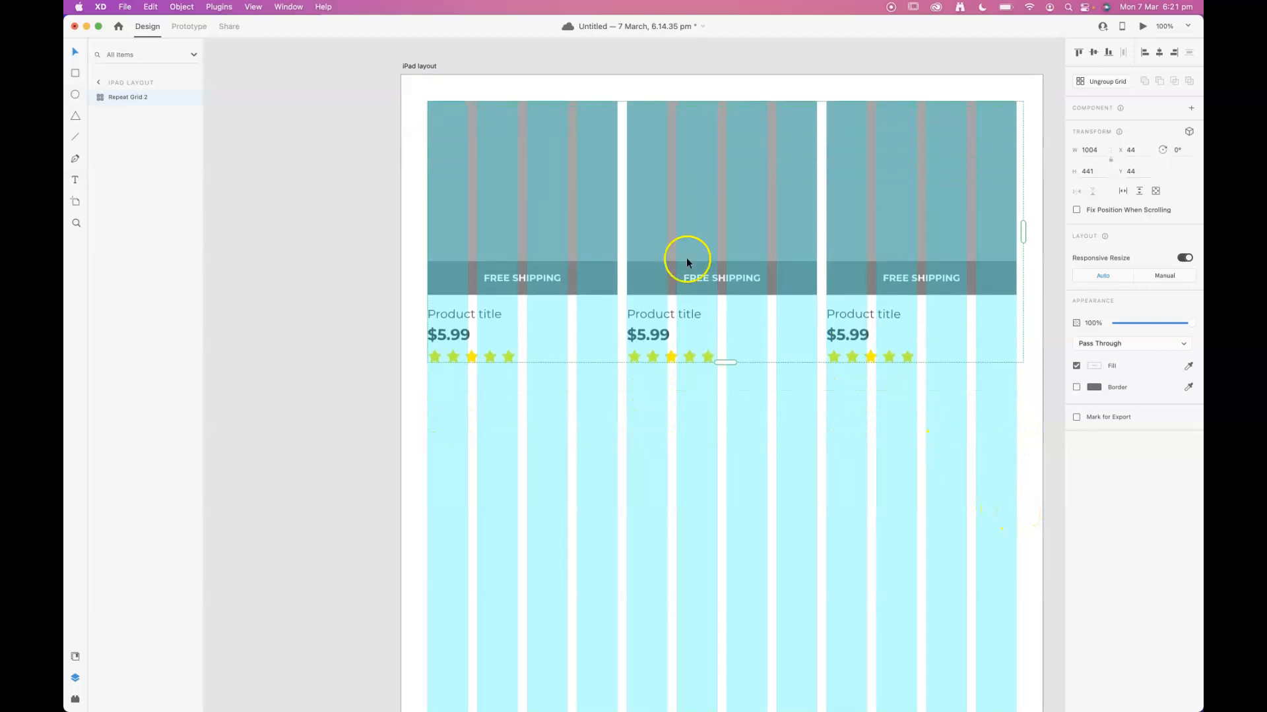
scroll(760, 437, "down", 5)
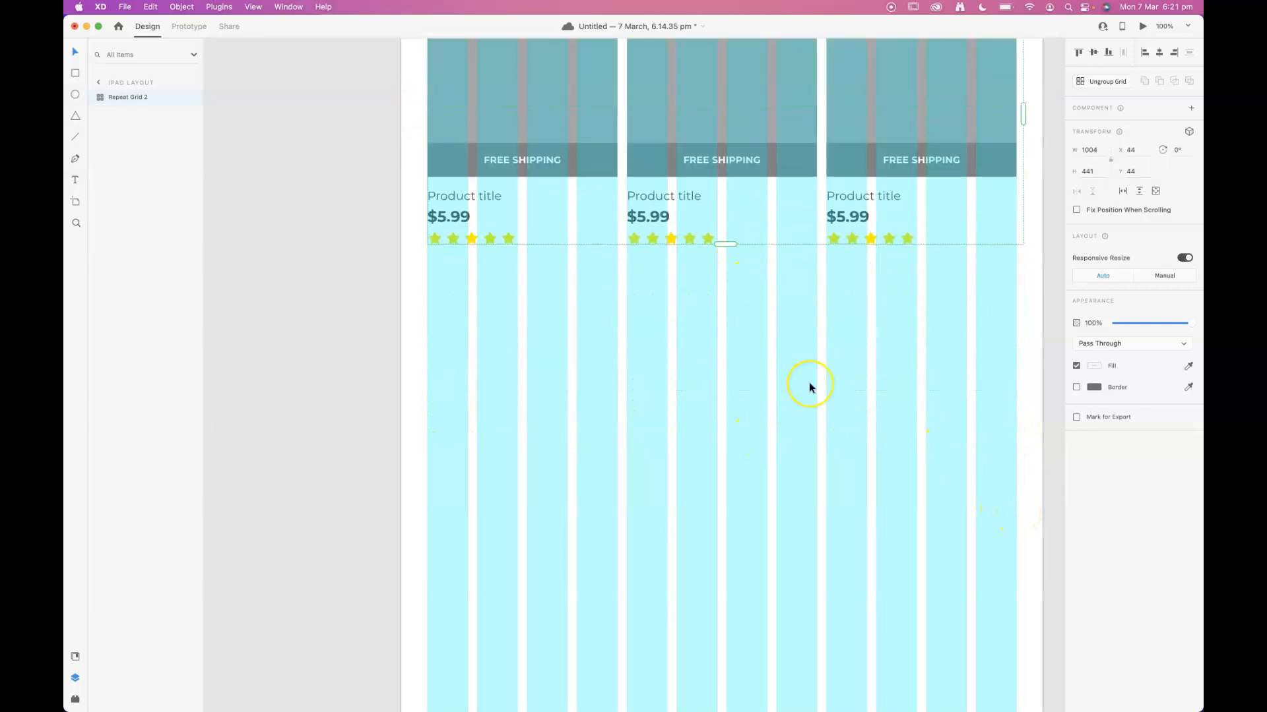
key("super+minus")
scroll(792, 441, "down", 4)
scroll(792, 441, "right", 3)
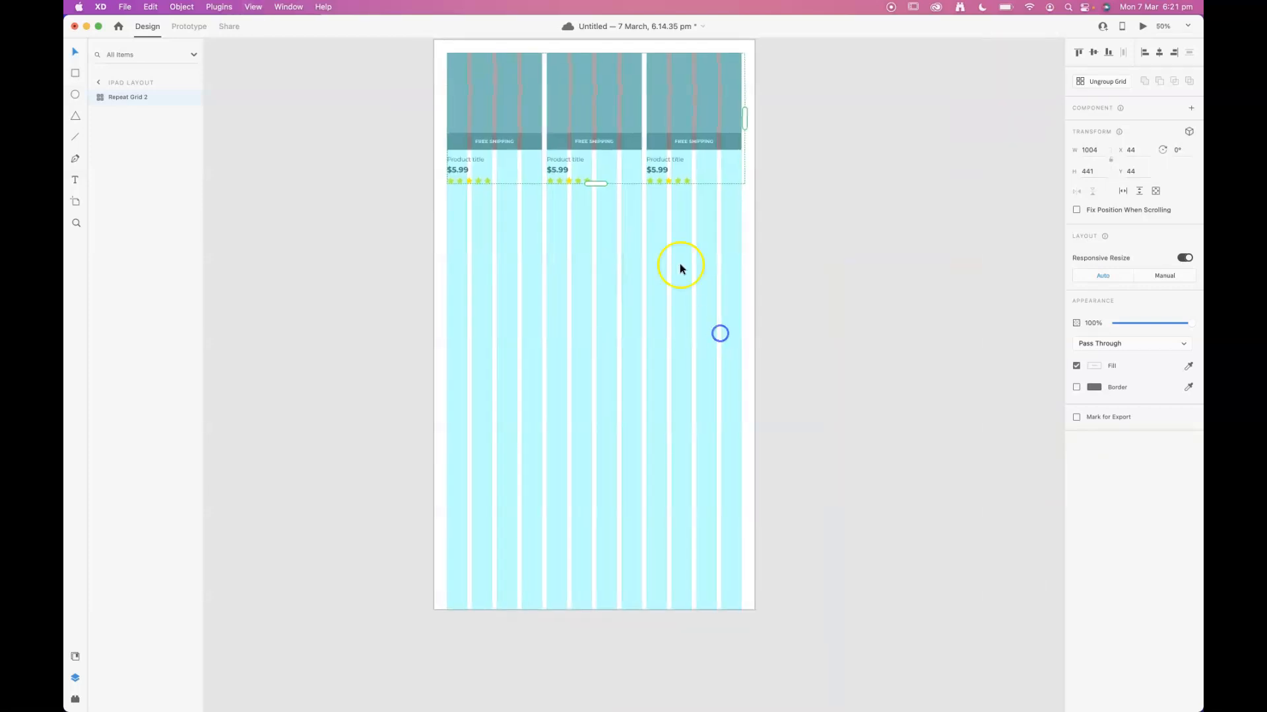
left_click_drag(593, 185, 605, 597)
left_click(842, 549)
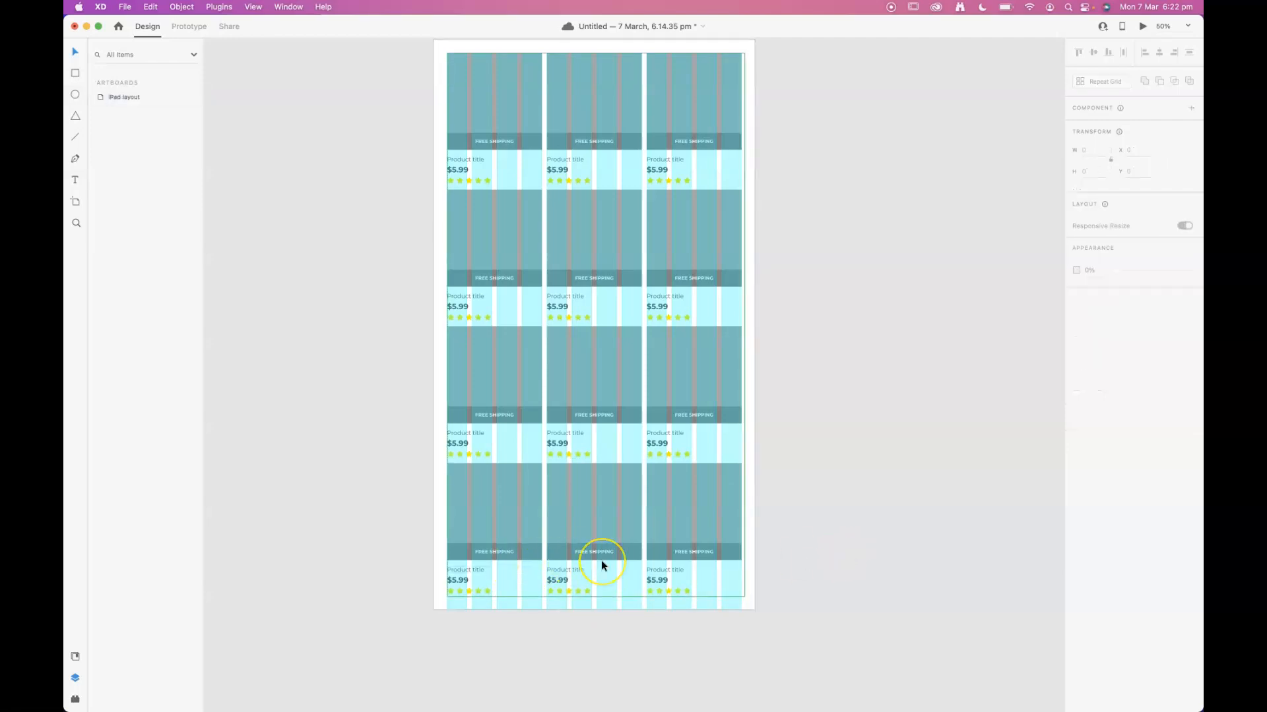
- Turn off the layout grid on the iPad layout artboard and save the document
scroll(495, 172, "up", 2)
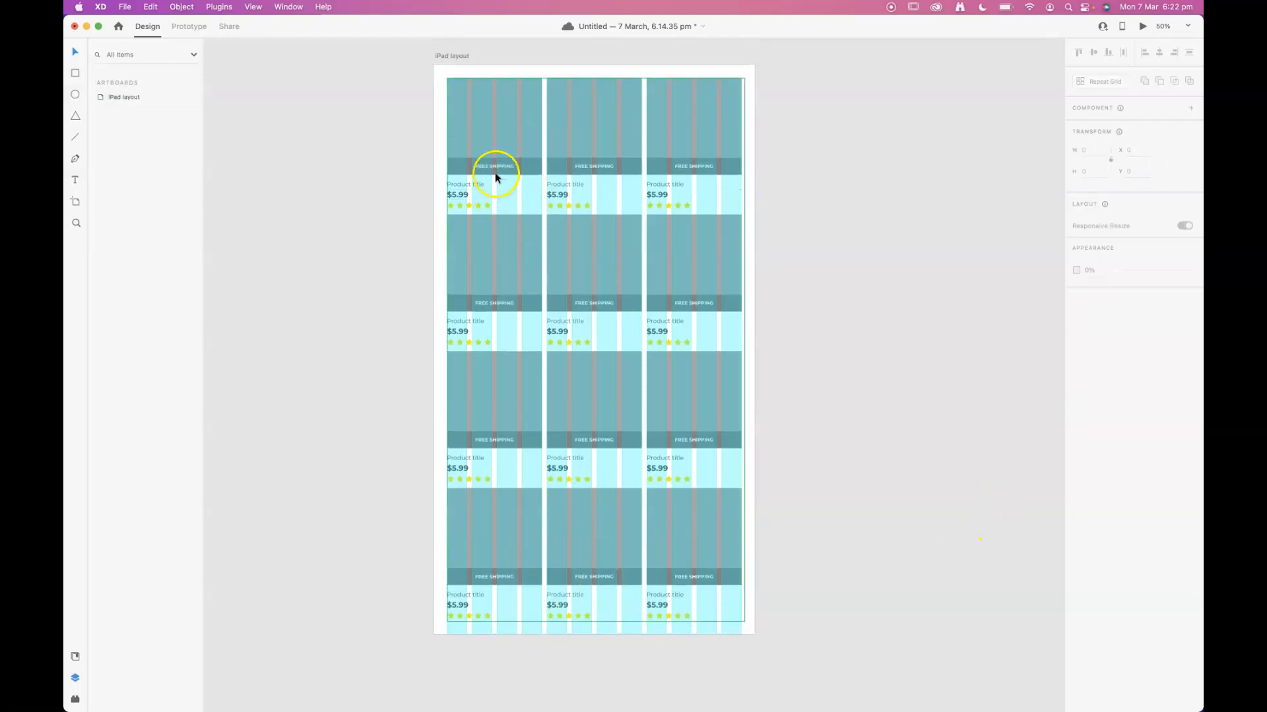
left_click(452, 61)
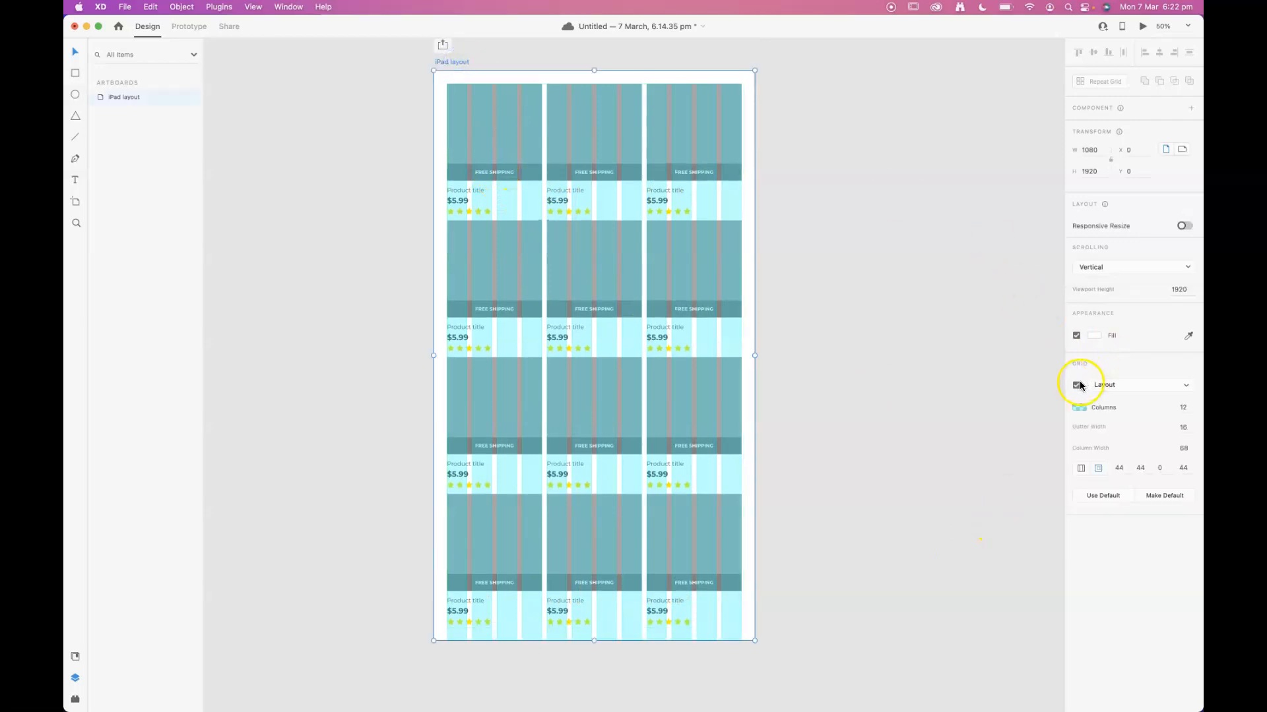
left_click(1077, 384)
key("super+equal")
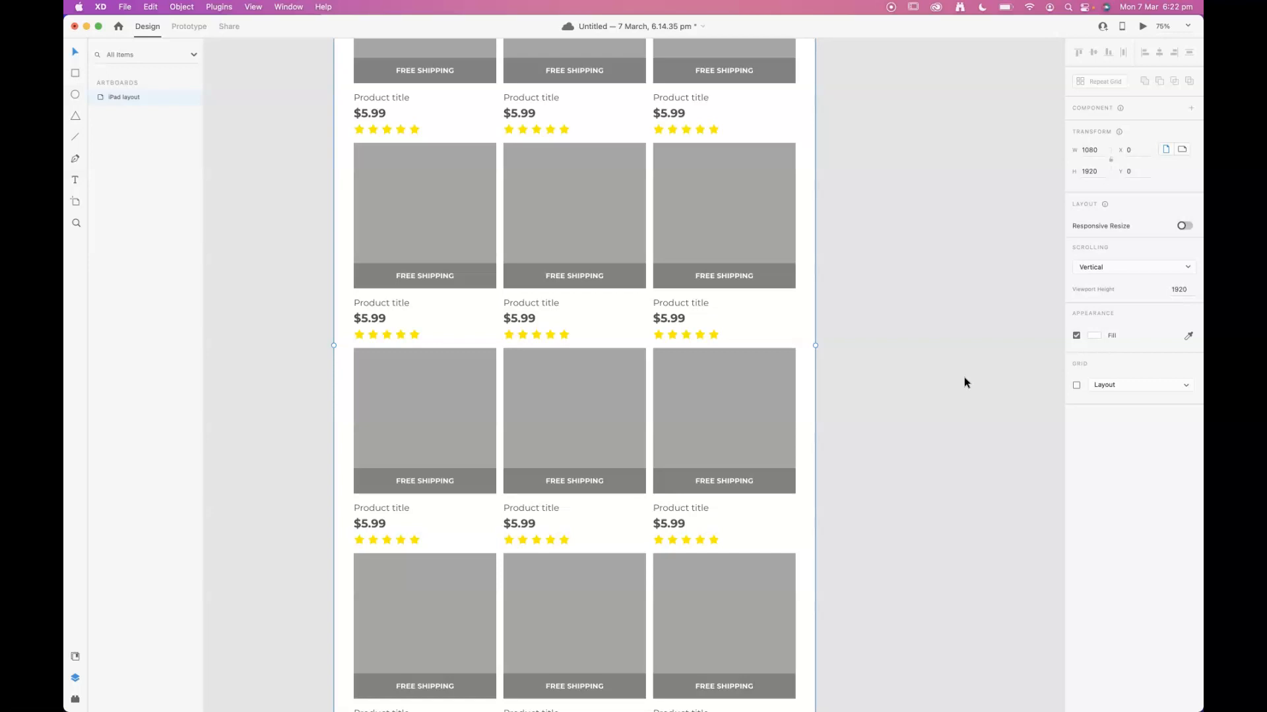
key("super+s")
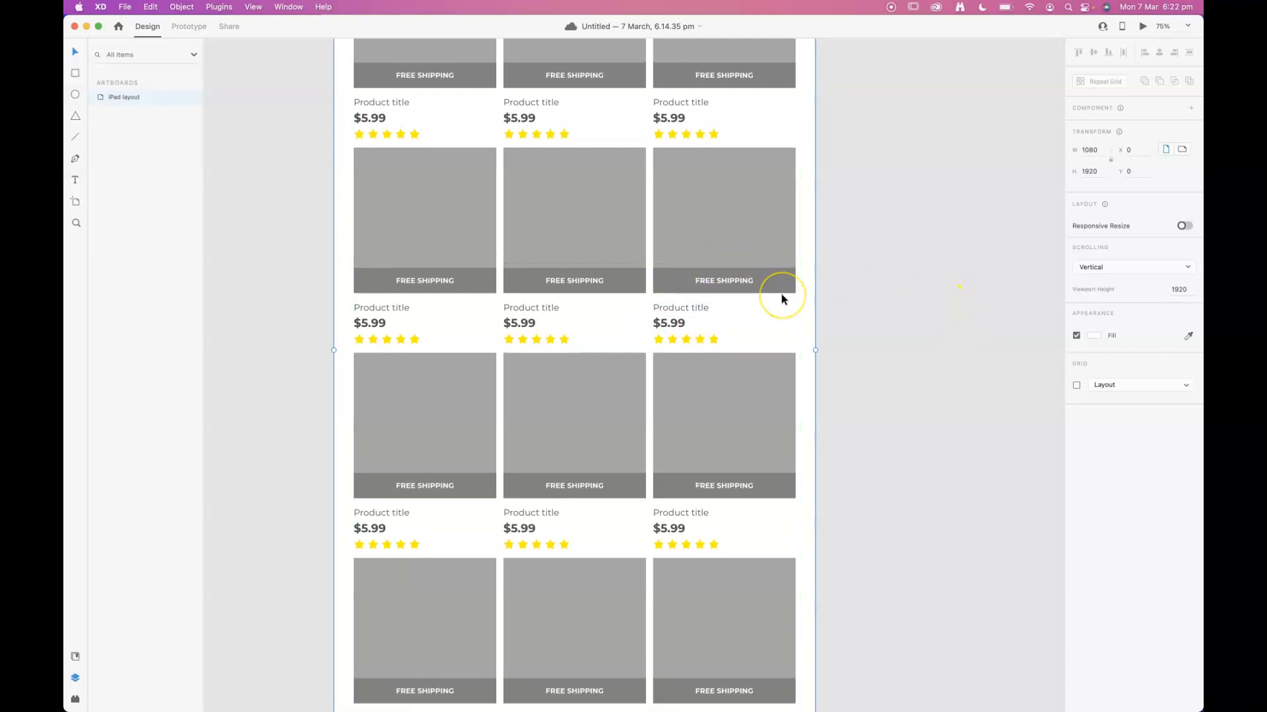
- Change the product title of the third card in the first row to "This is another product"
scroll(783, 299, "up", 3)
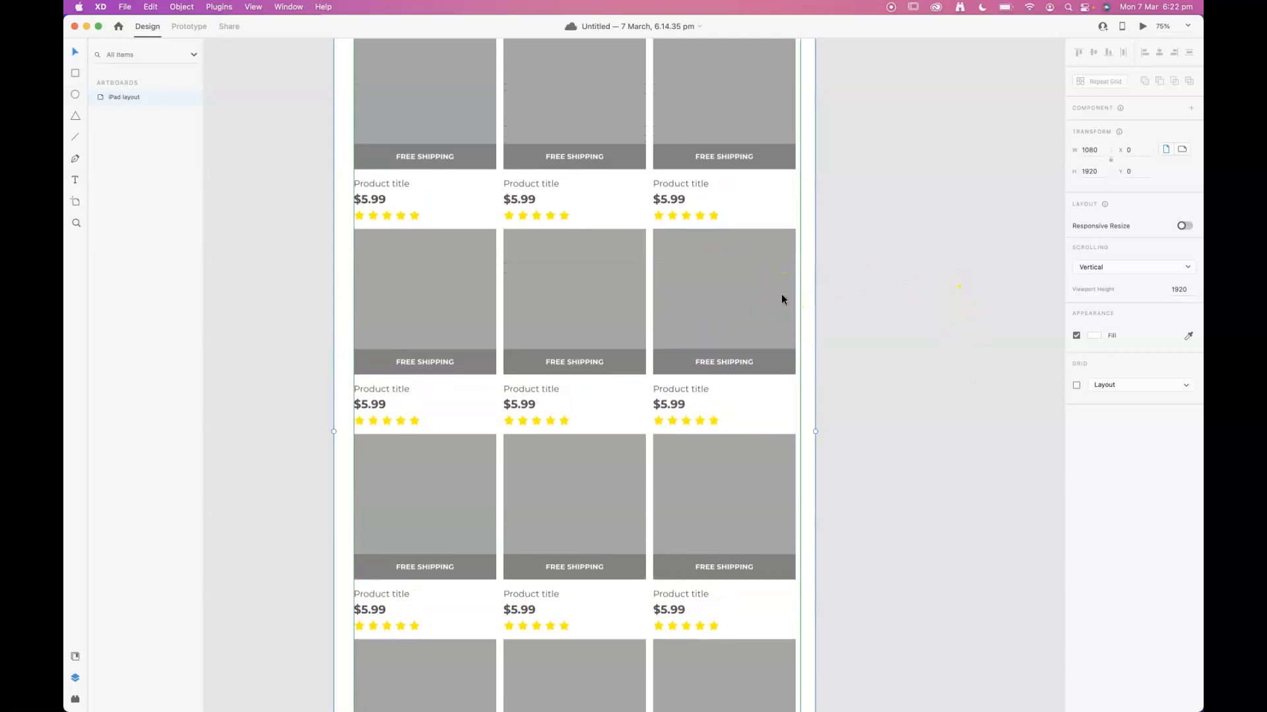
scroll(930, 230, "up", 2)
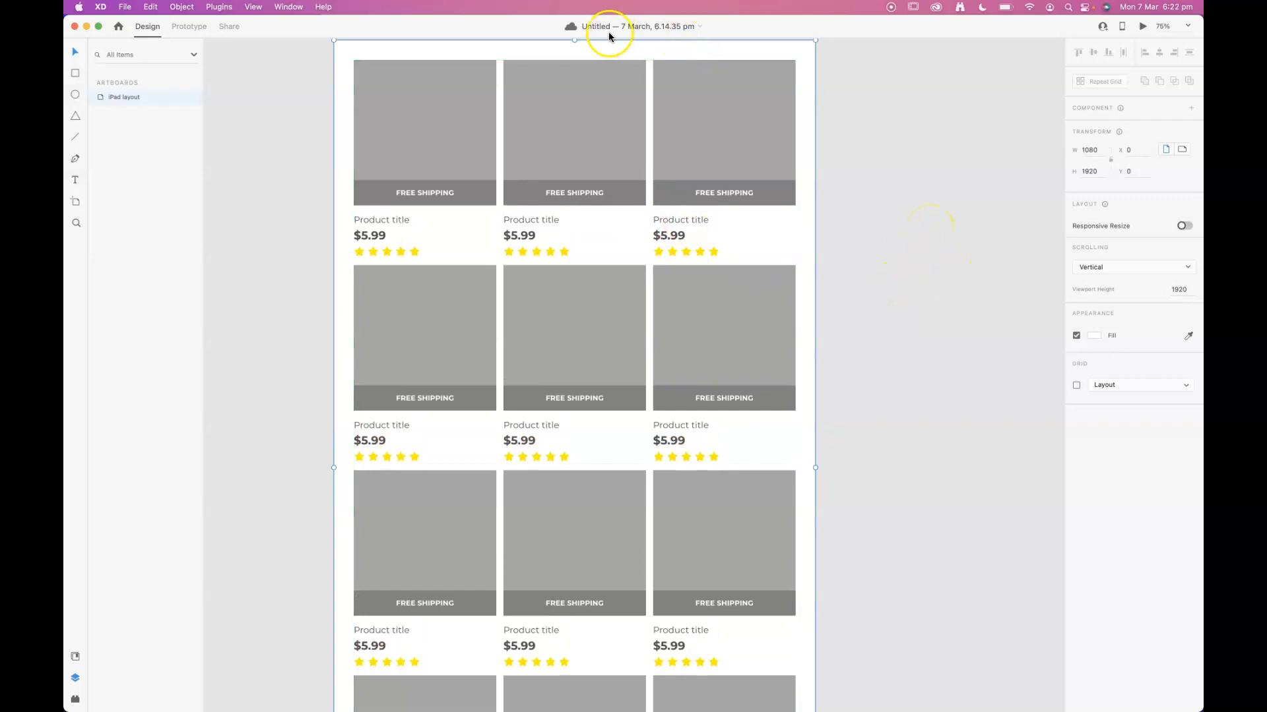
double_click(674, 221)
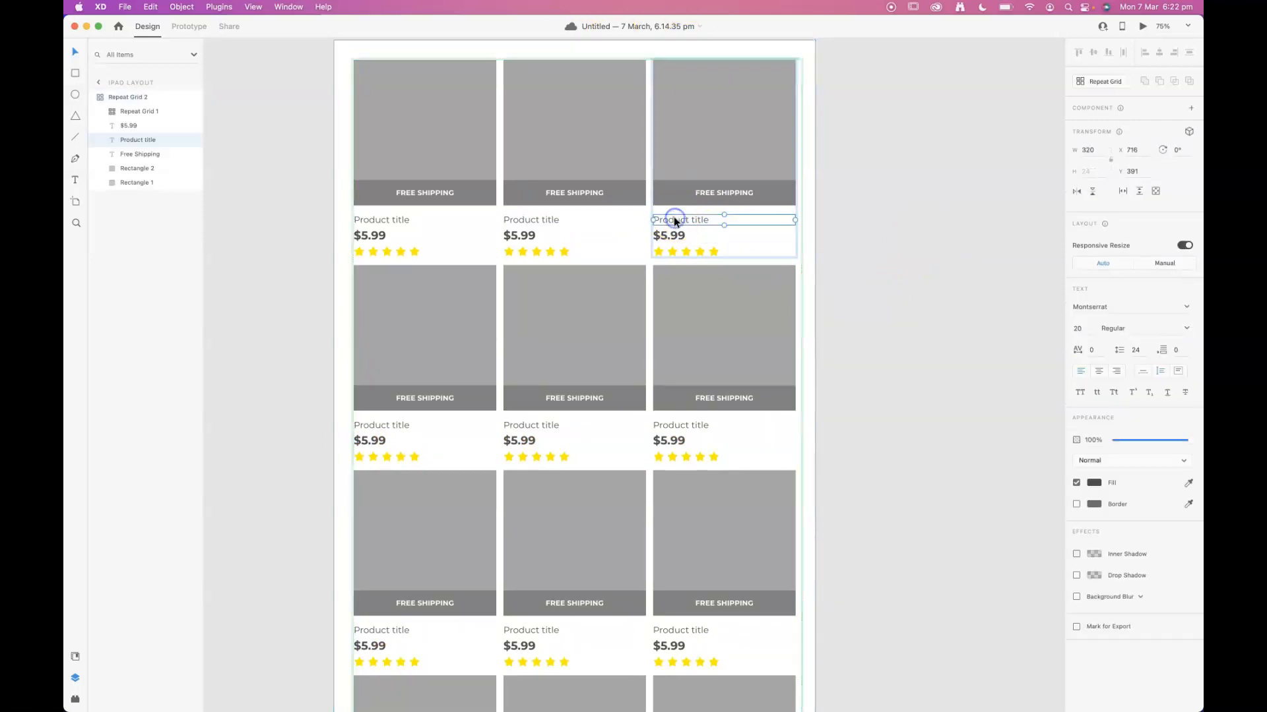
double_click(675, 221)
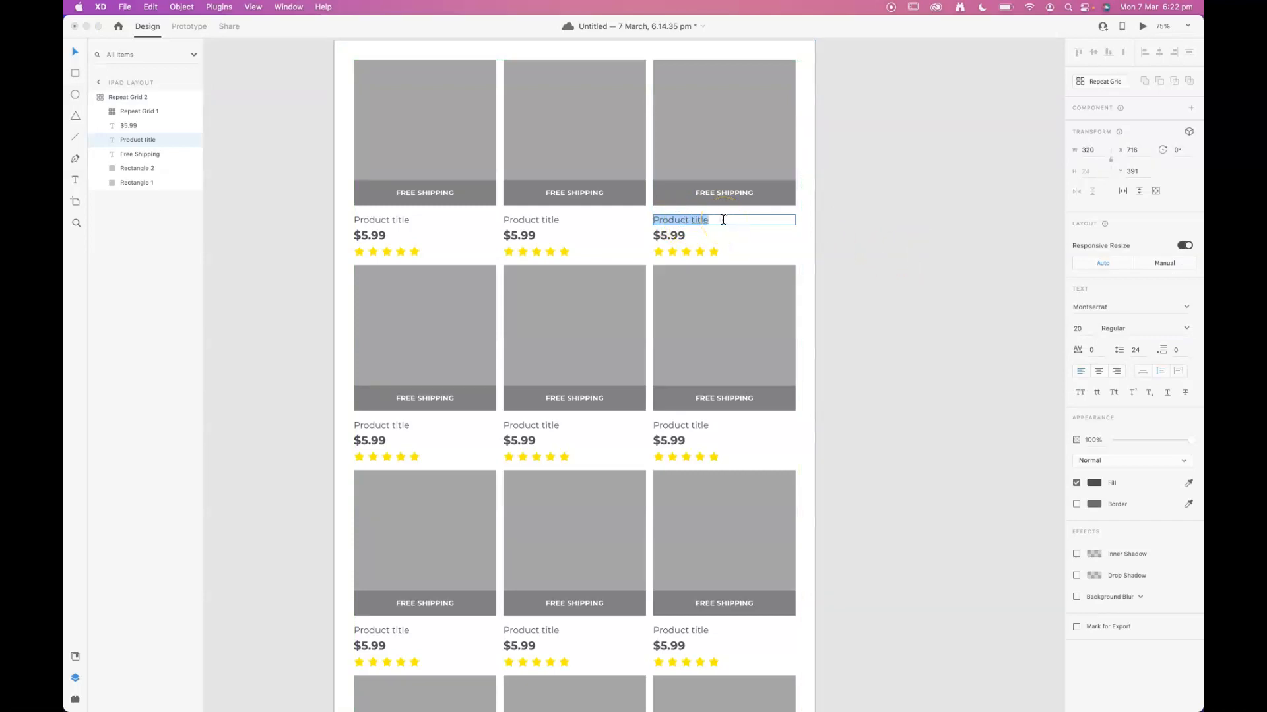
type("This is another product")
left_click(866, 267)
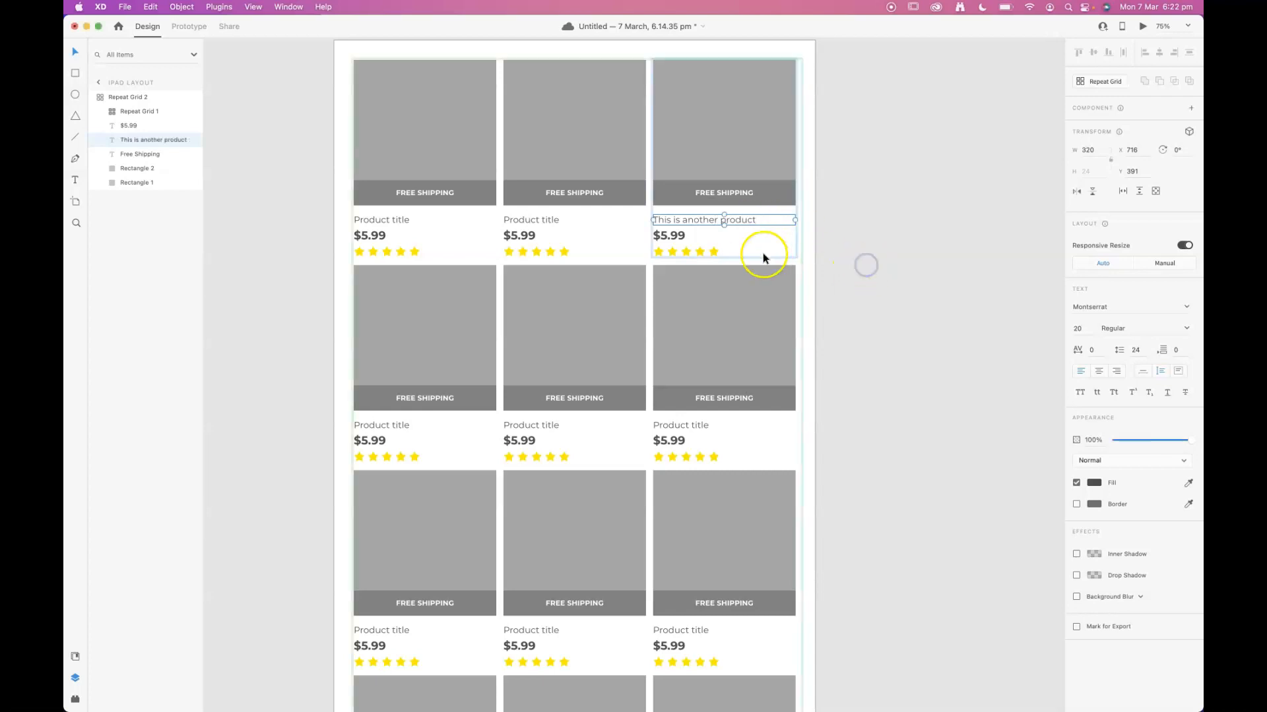
- Change the price of the third card in the first row to $12.99
double_click(680, 238)
left_click(666, 235)
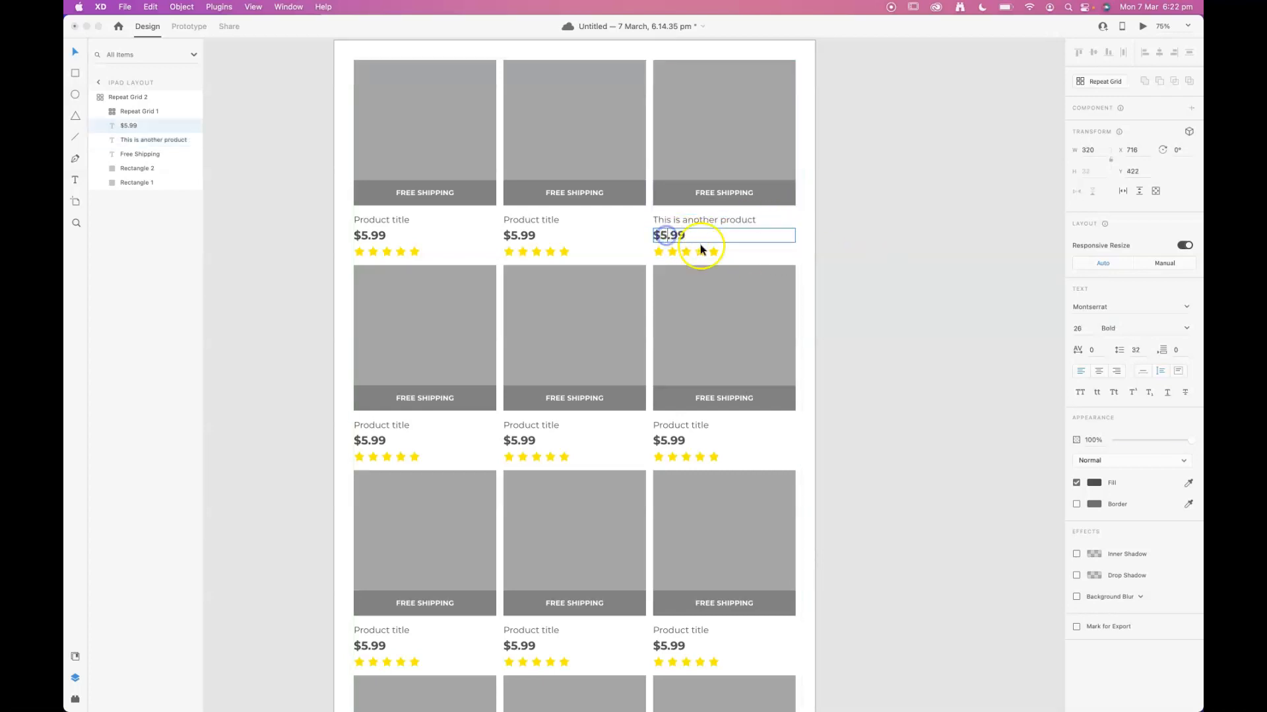
type("12")
left_click(881, 210)
left_click(909, 206)
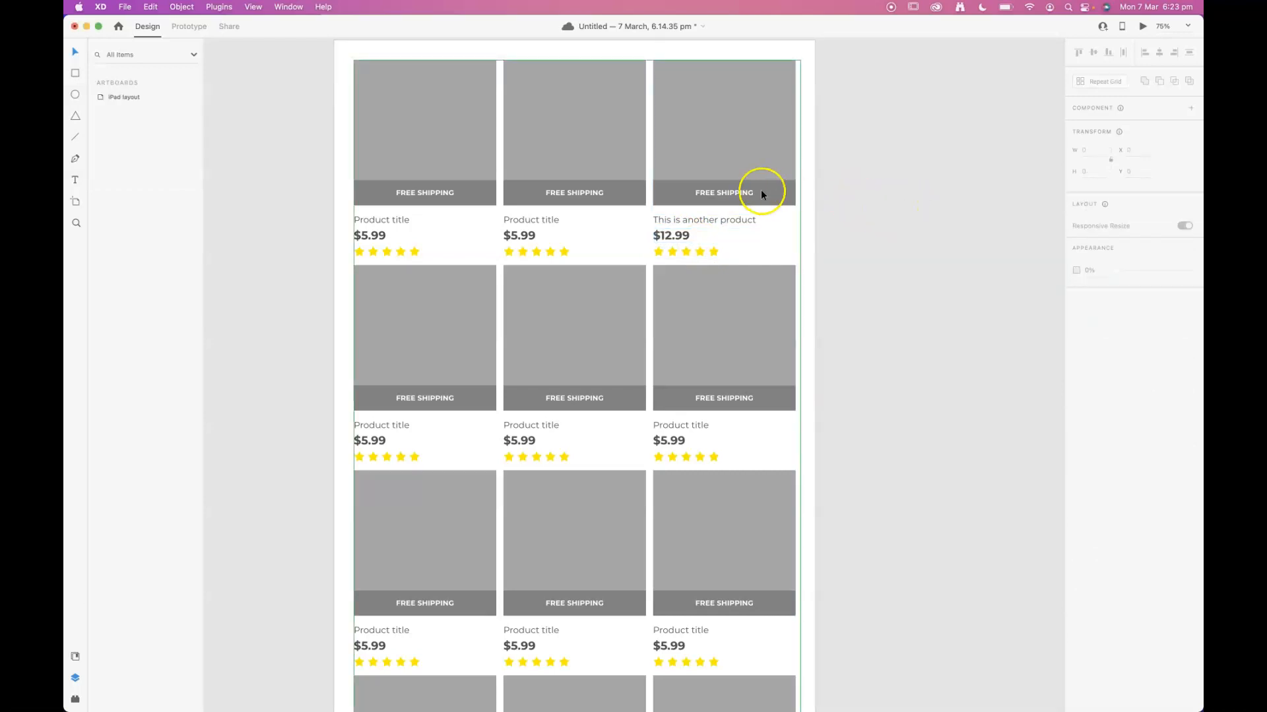
scroll(944, 307, "down", 5)
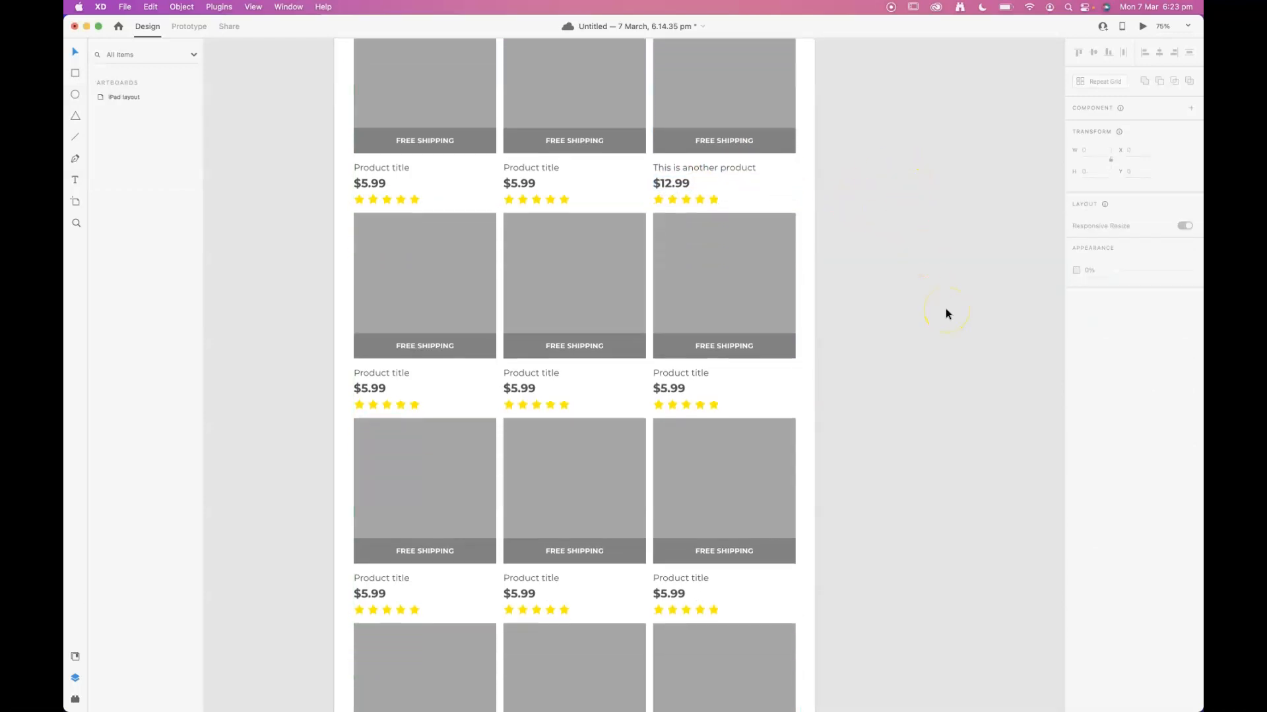
scroll(945, 307, "up", 5)
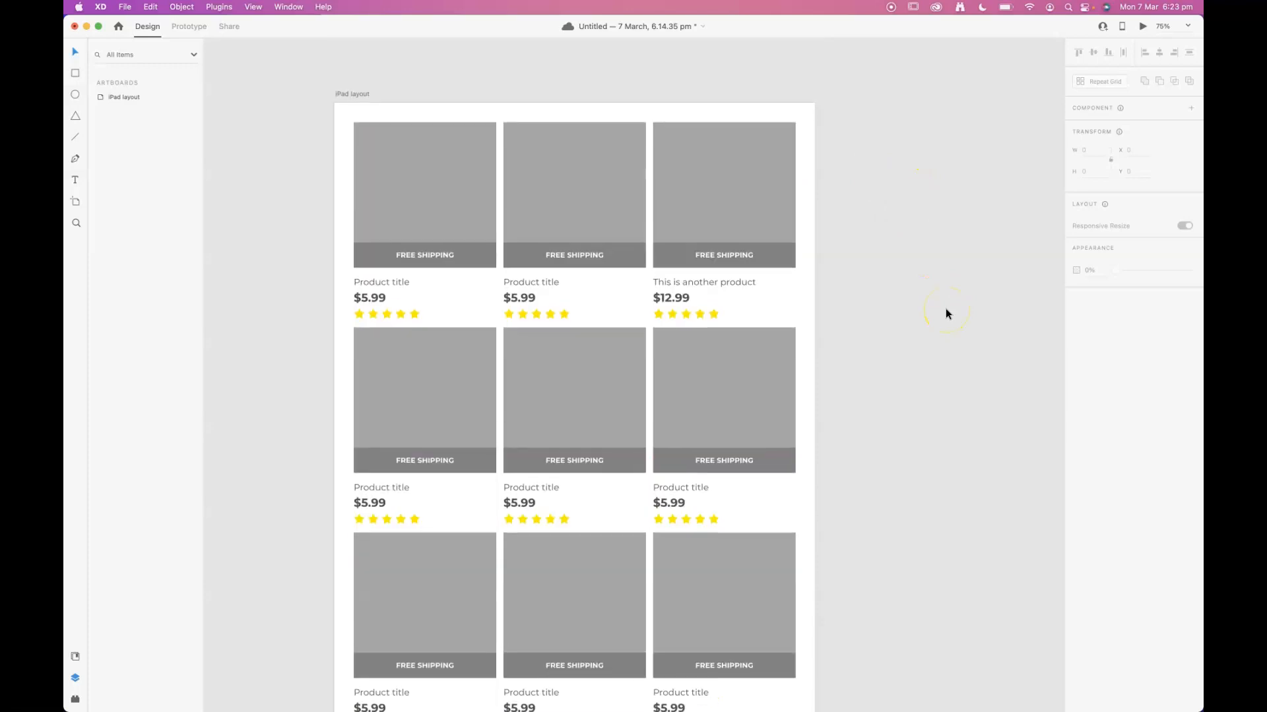
scroll(944, 307, "down", 1)
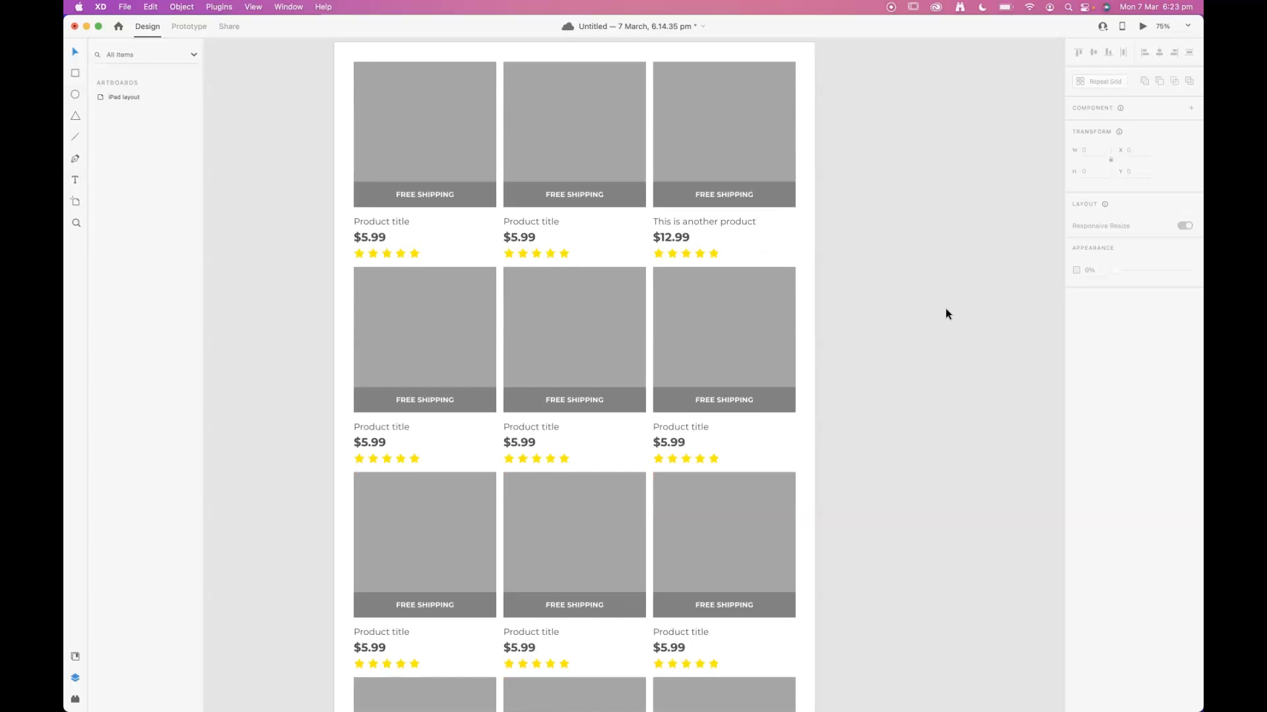
- Narrow the design window to uncover the desktop, and open the "unsplash stock" folder beside the fully visible artboard
key("super+minus")
left_click(849, 366)
left_click_drag(842, 412, 763, 328)
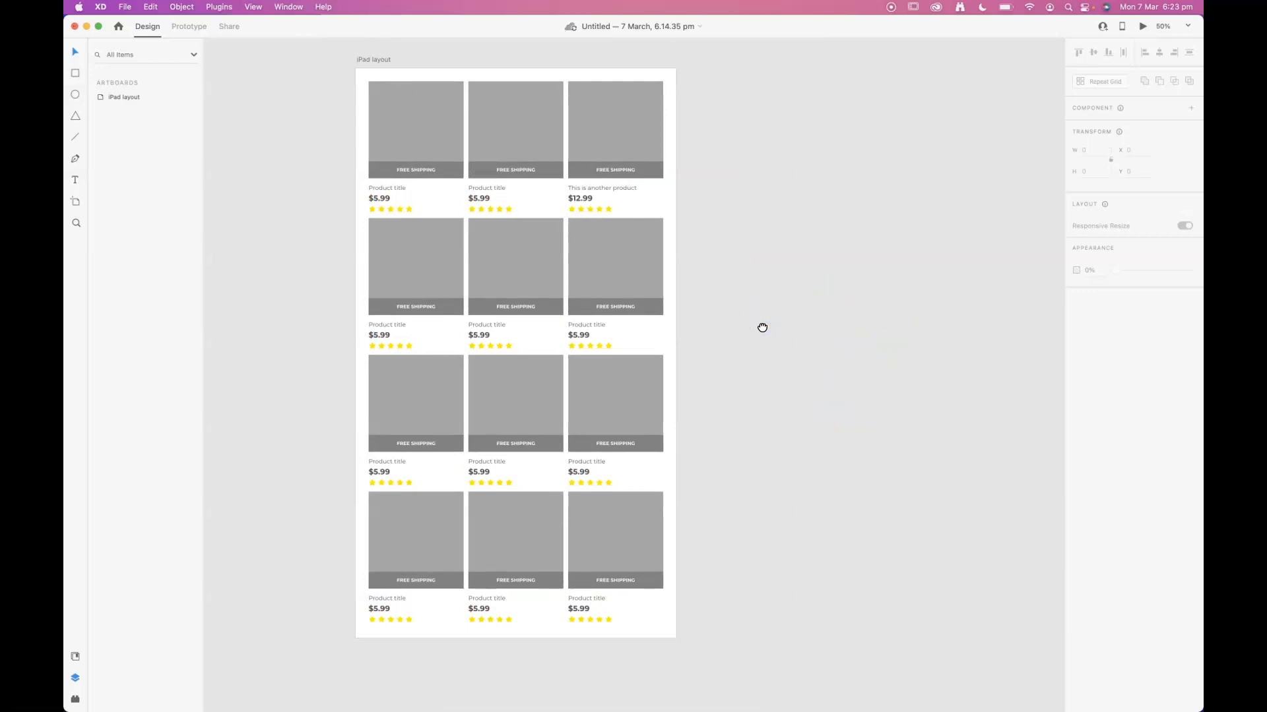
left_click(539, 401)
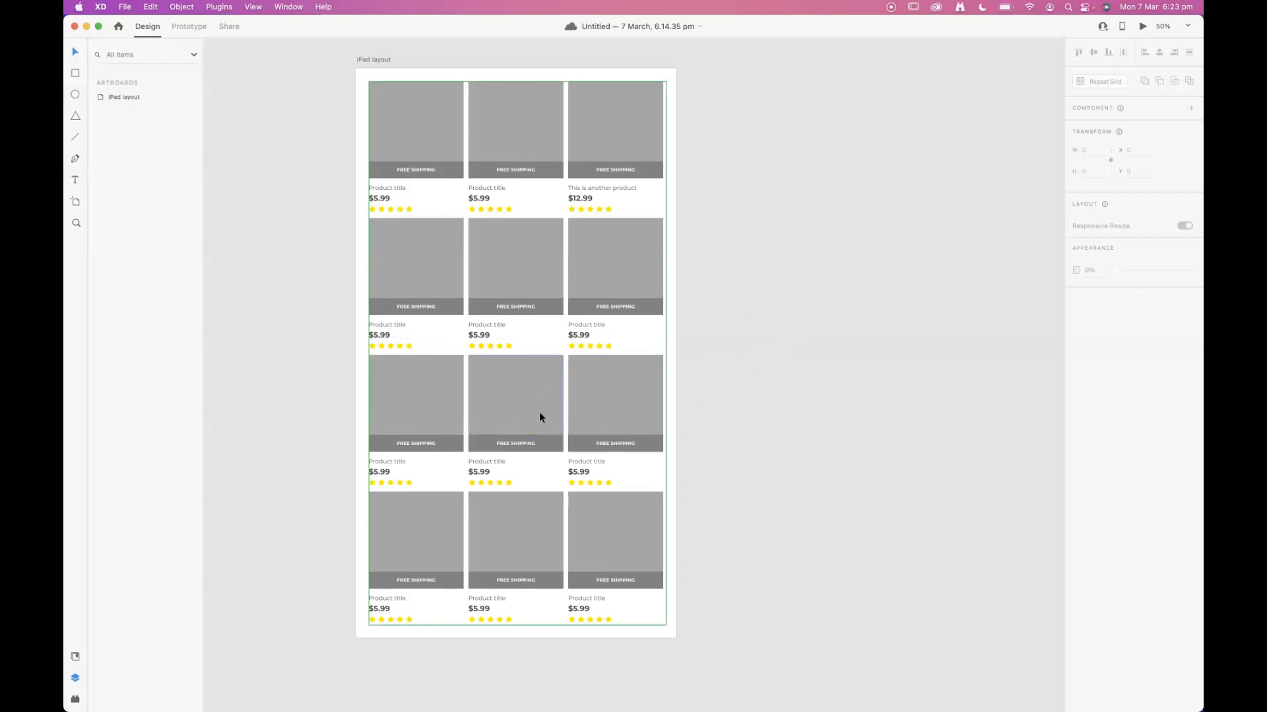
left_click(1025, 340)
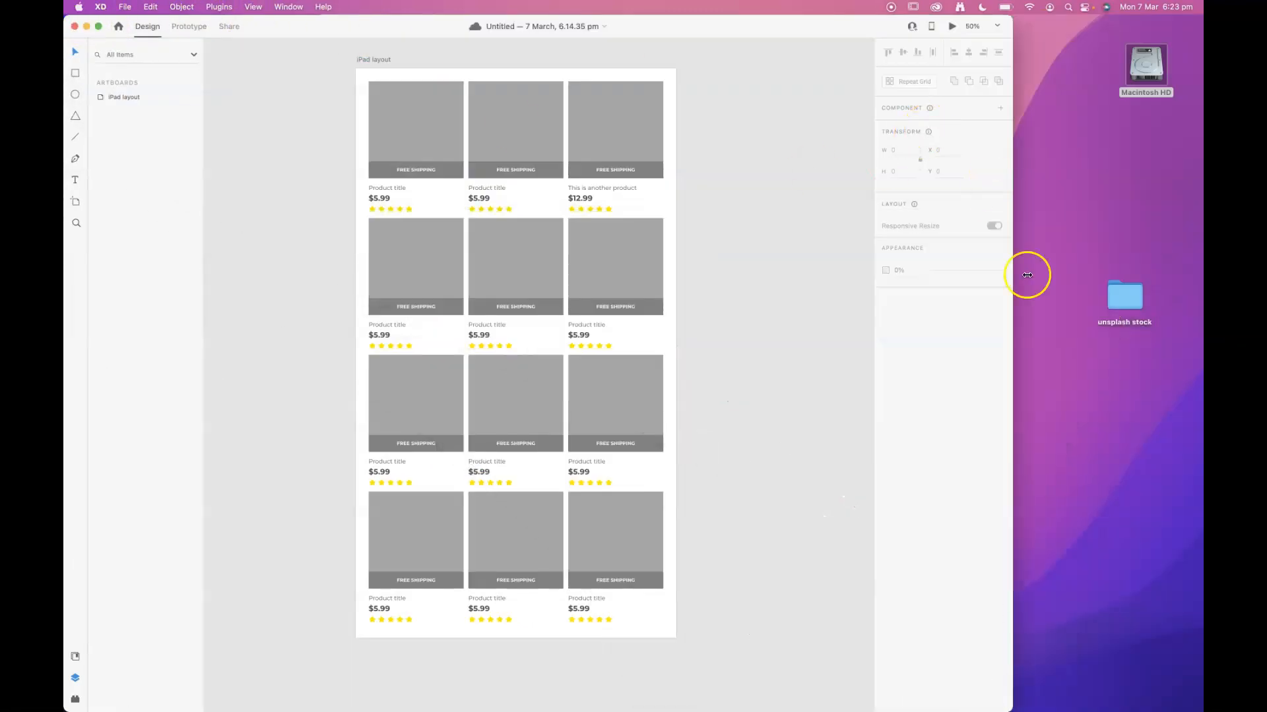
left_click(1125, 373)
double_click(1128, 301)
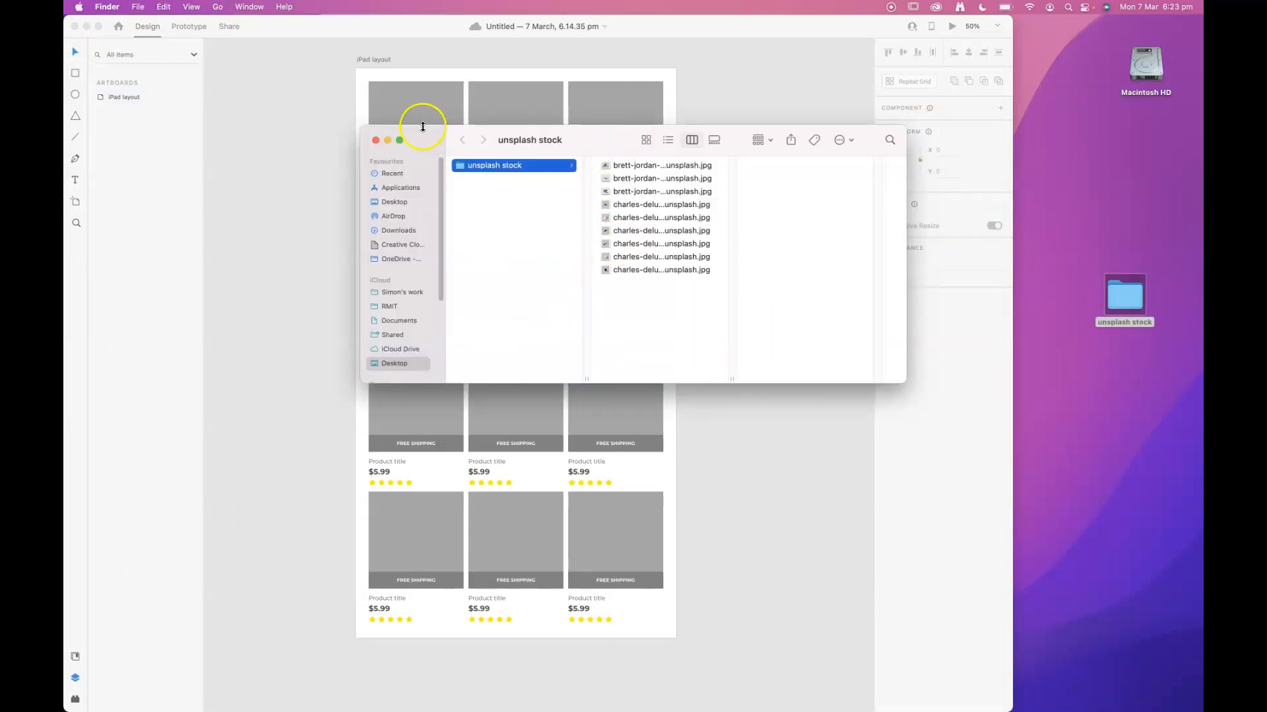
left_click_drag(422, 136, 776, 152)
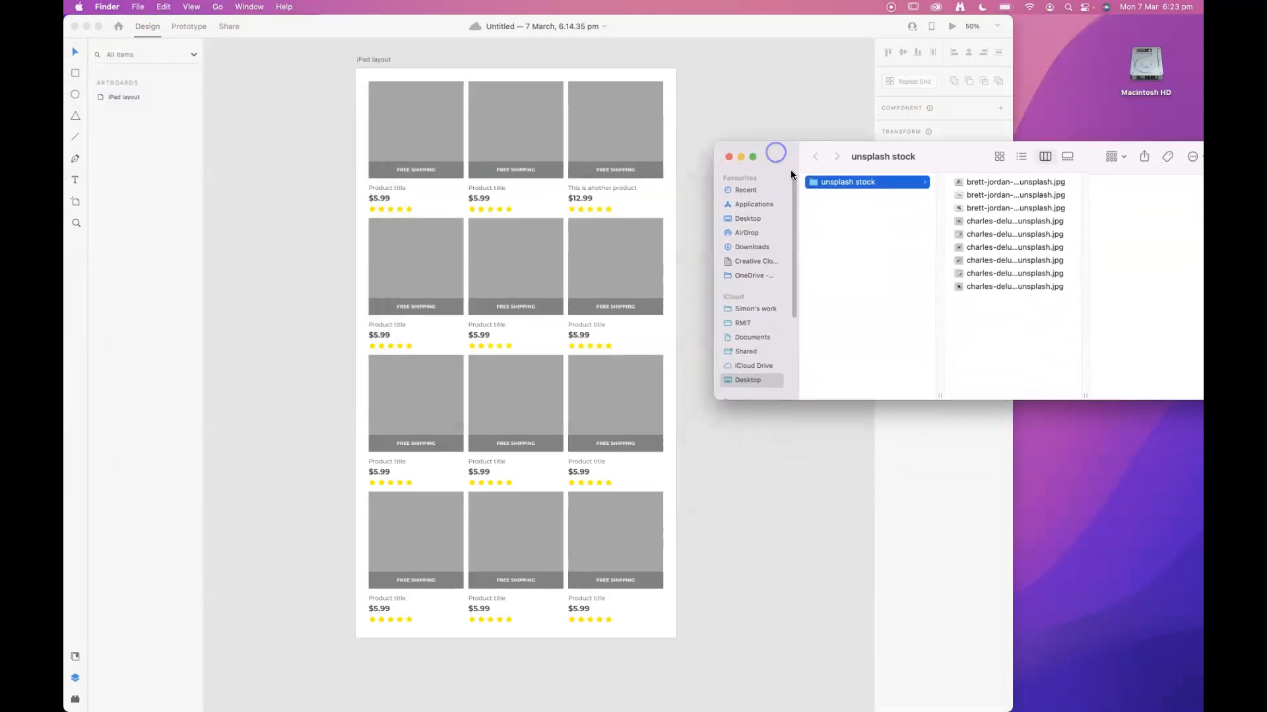
- Fill the first card's image placeholder with the tape measure photo from the "unsplash stock" folder
left_click(1000, 182)
left_click_drag(999, 183, 411, 117)
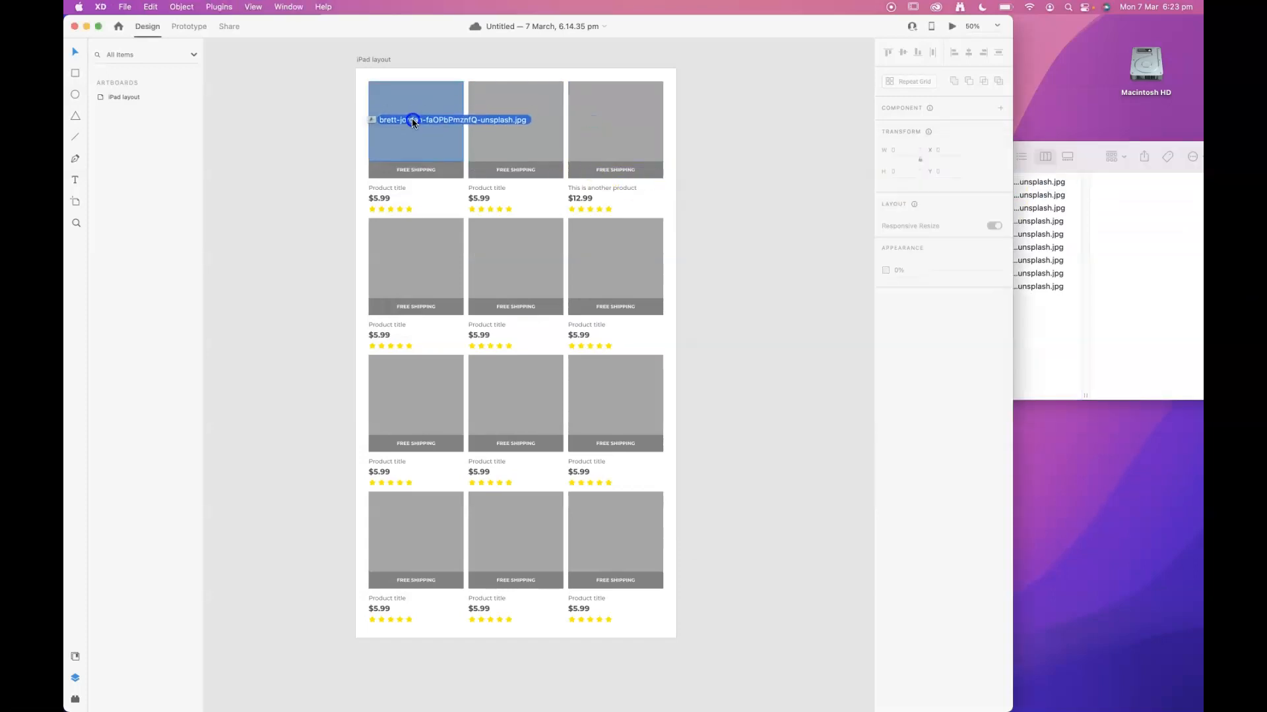
left_click_drag(413, 118, 409, 124)
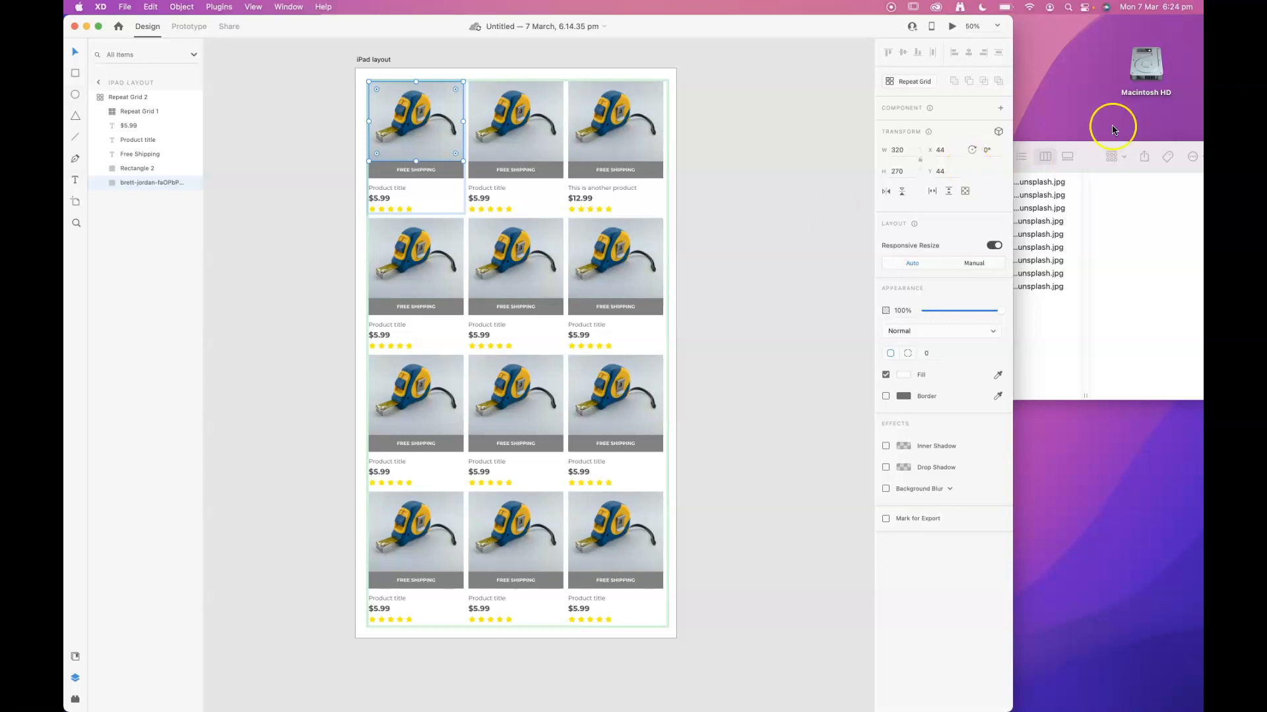
- Place the hole punch photo in the second card and the stapler photo in the third card of the first row
left_click(1092, 149)
left_click_drag(1016, 208, 499, 150)
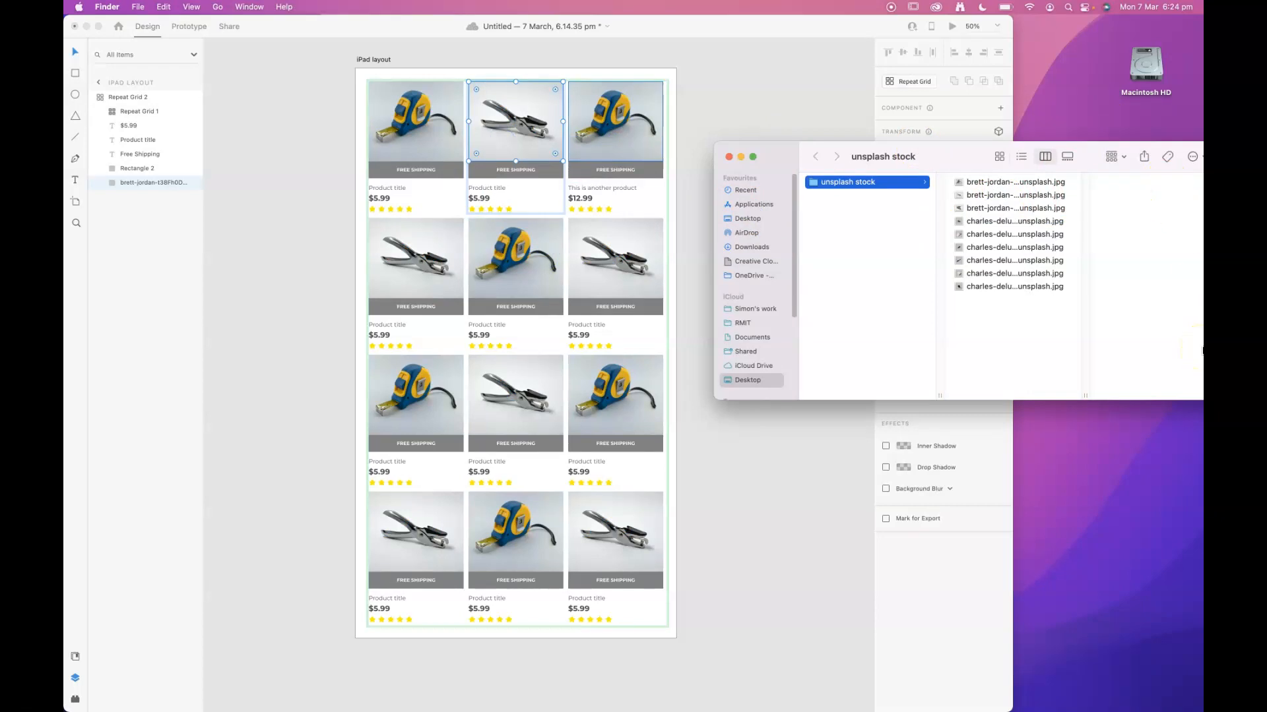
left_click_drag(1003, 208, 607, 129)
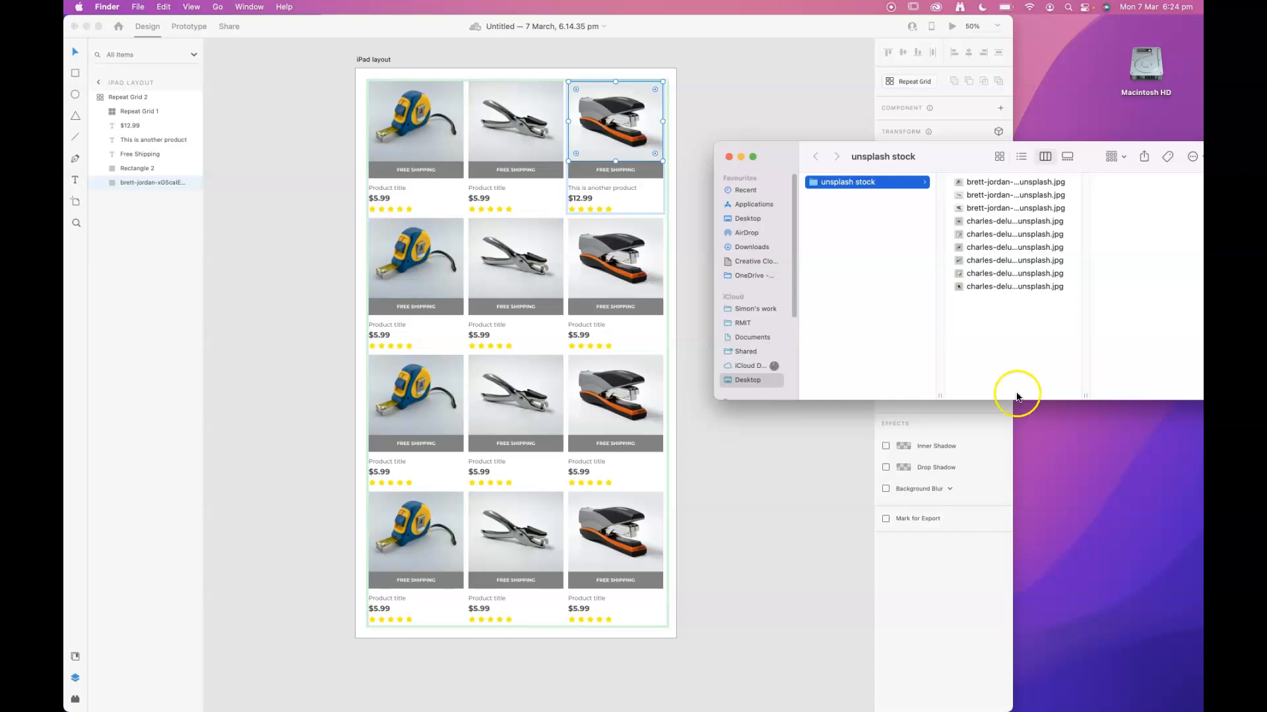
- Fill the repeat grid's image placeholders with all nine "unsplash stock" photos at once, and move the folder window out of the way
left_click_drag(1062, 315, 403, 121)
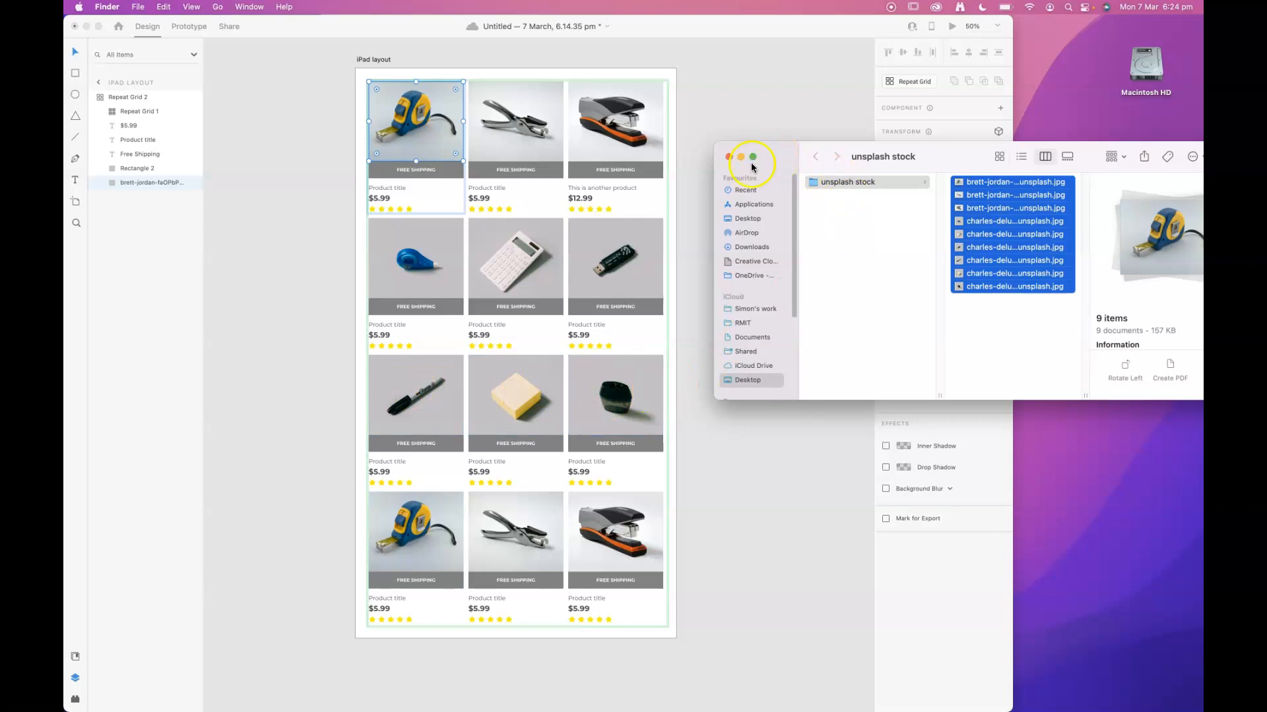
left_click_drag(775, 157, 776, 77)
left_click(84, 686)
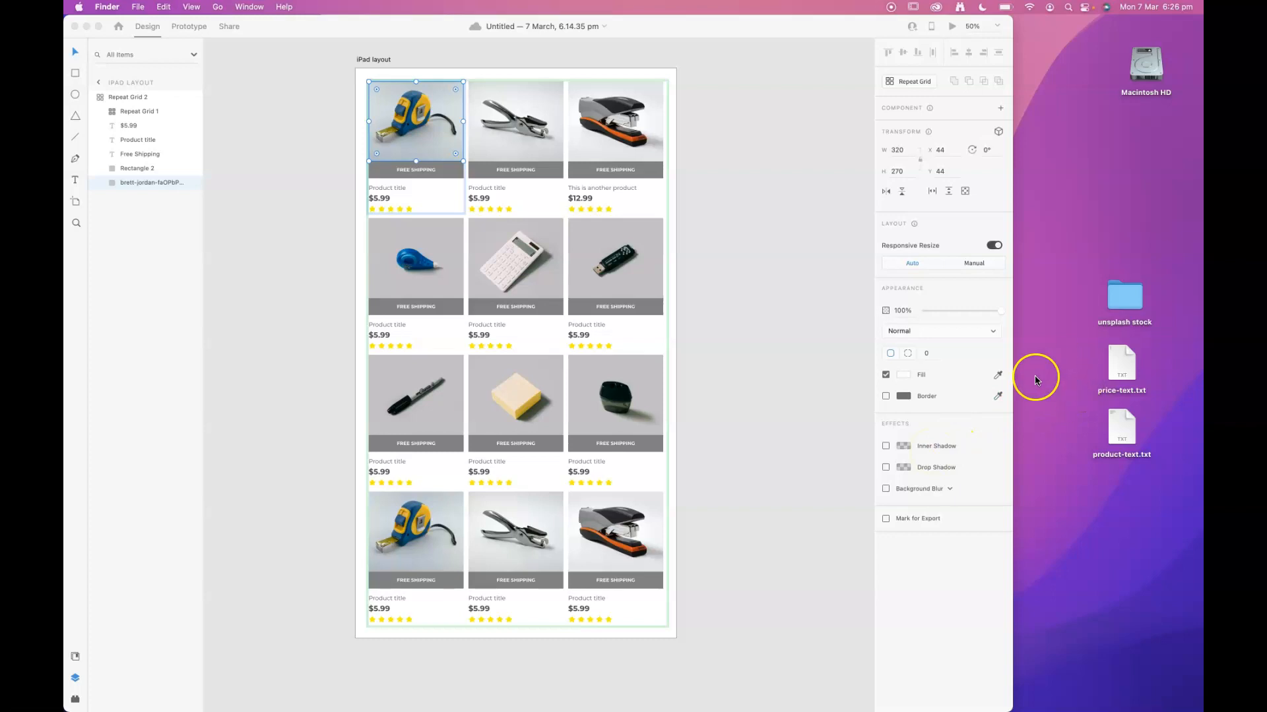
- Populate the repeat grid's prices from price-text.txt and its product titles from product-text.txt
left_click_drag(1121, 367, 388, 200)
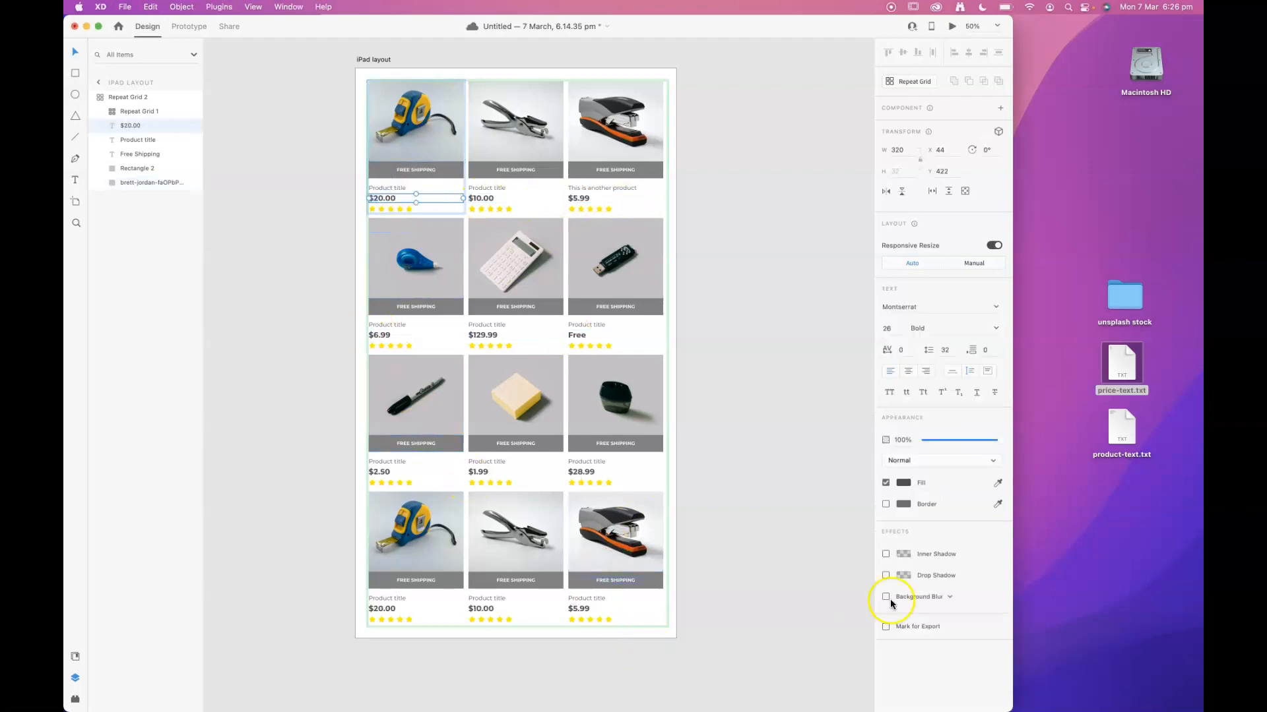
left_click_drag(1123, 423, 390, 184)
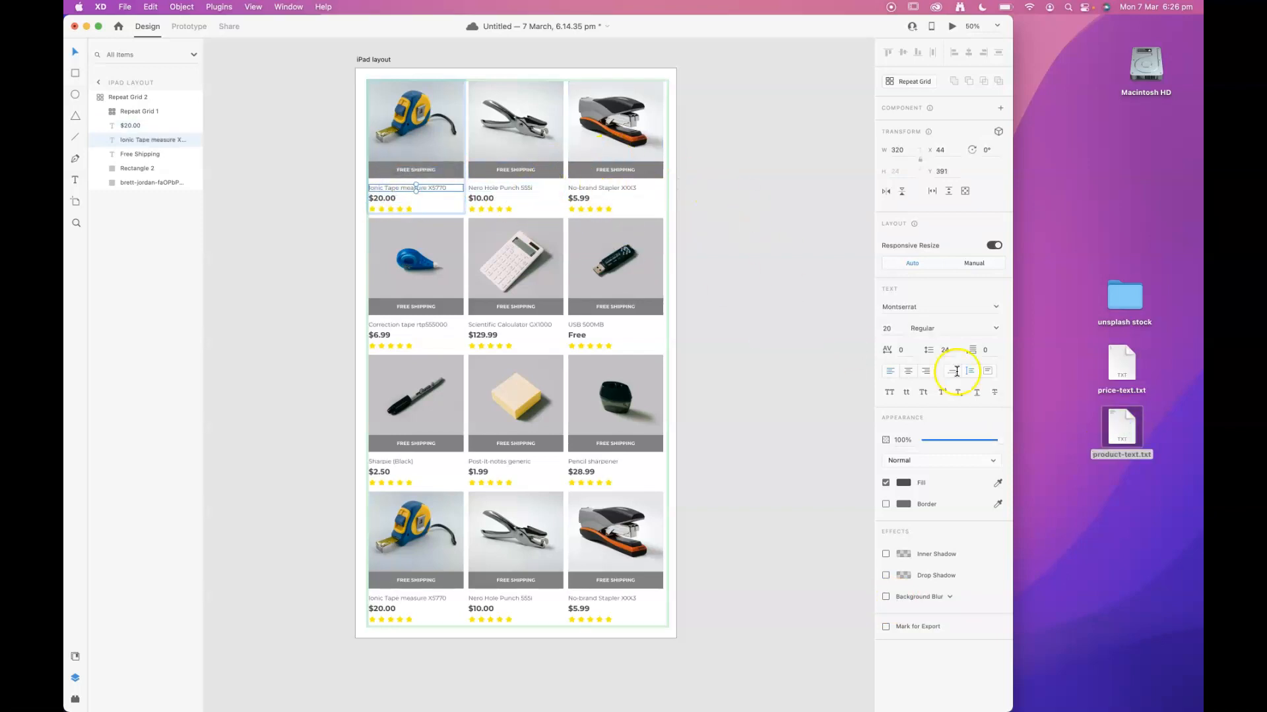
- Open product-text.txt to examine how its product titles are listed, and close it again
left_click(1124, 433)
double_click(1122, 429)
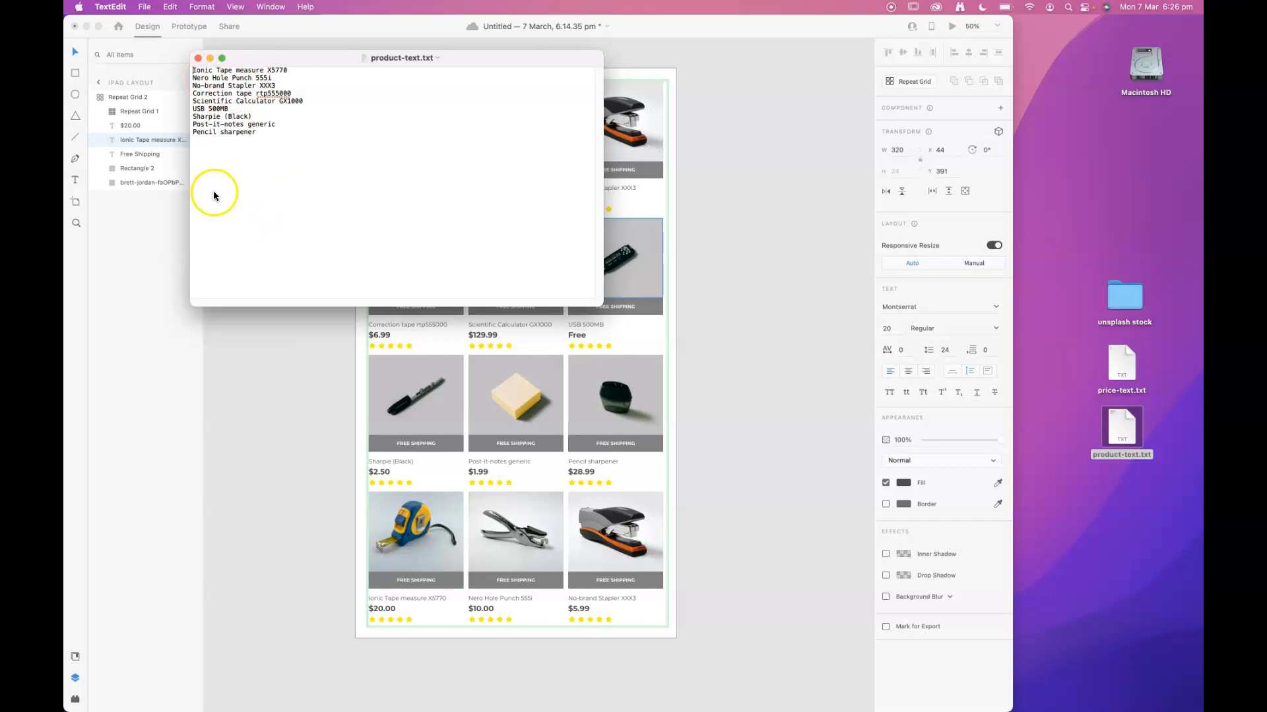
left_click(198, 59)
left_click(763, 249)
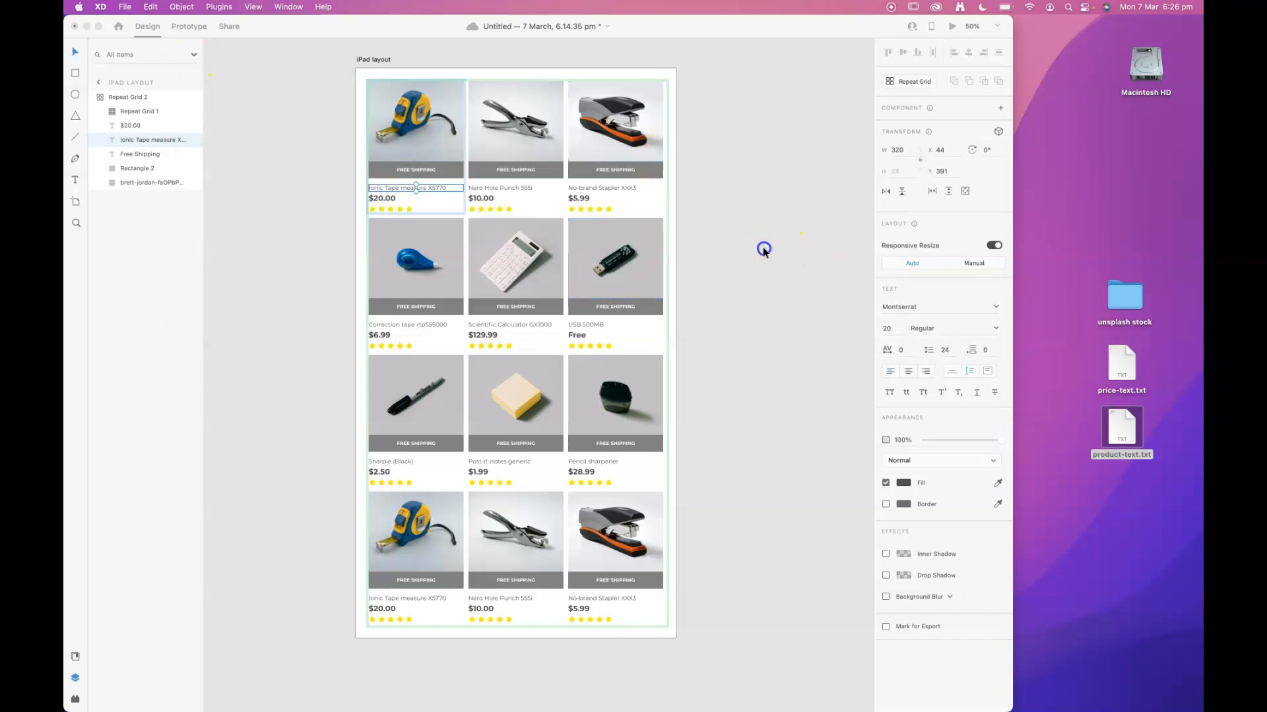
- Save the document and preview the finished iPad layout in its own window over the artboard
key("super+s")
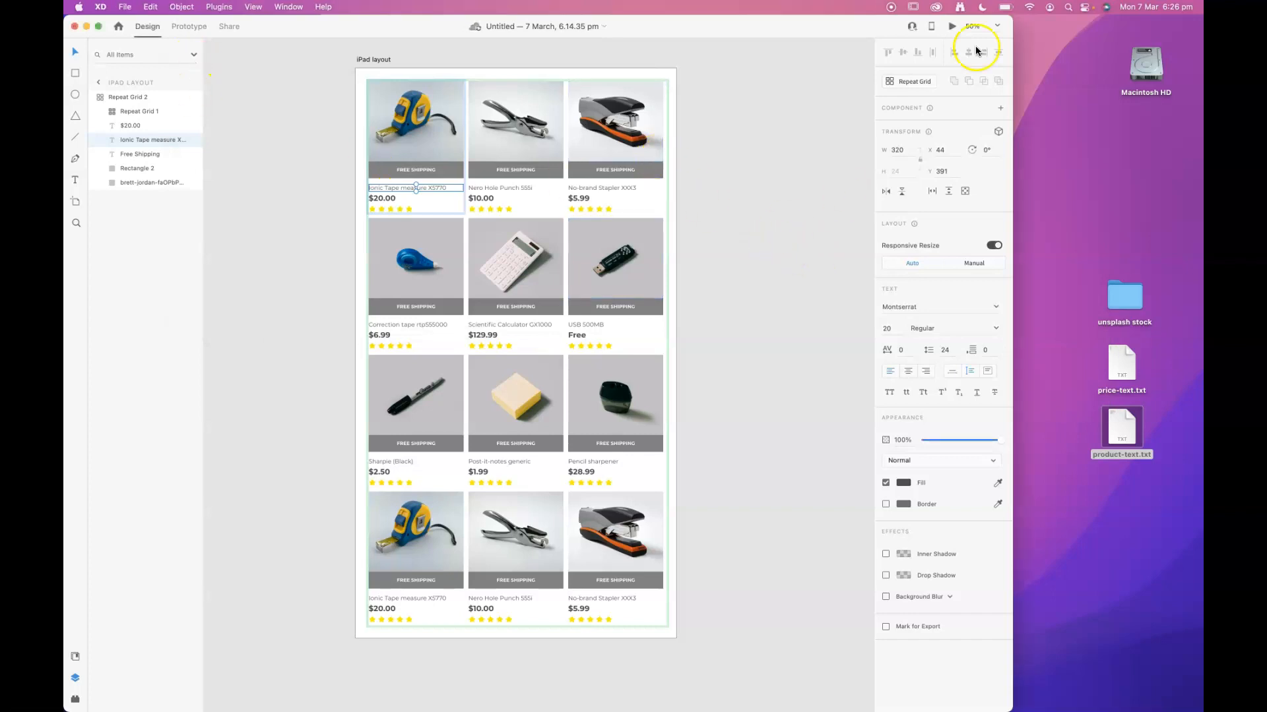
left_click(952, 26)
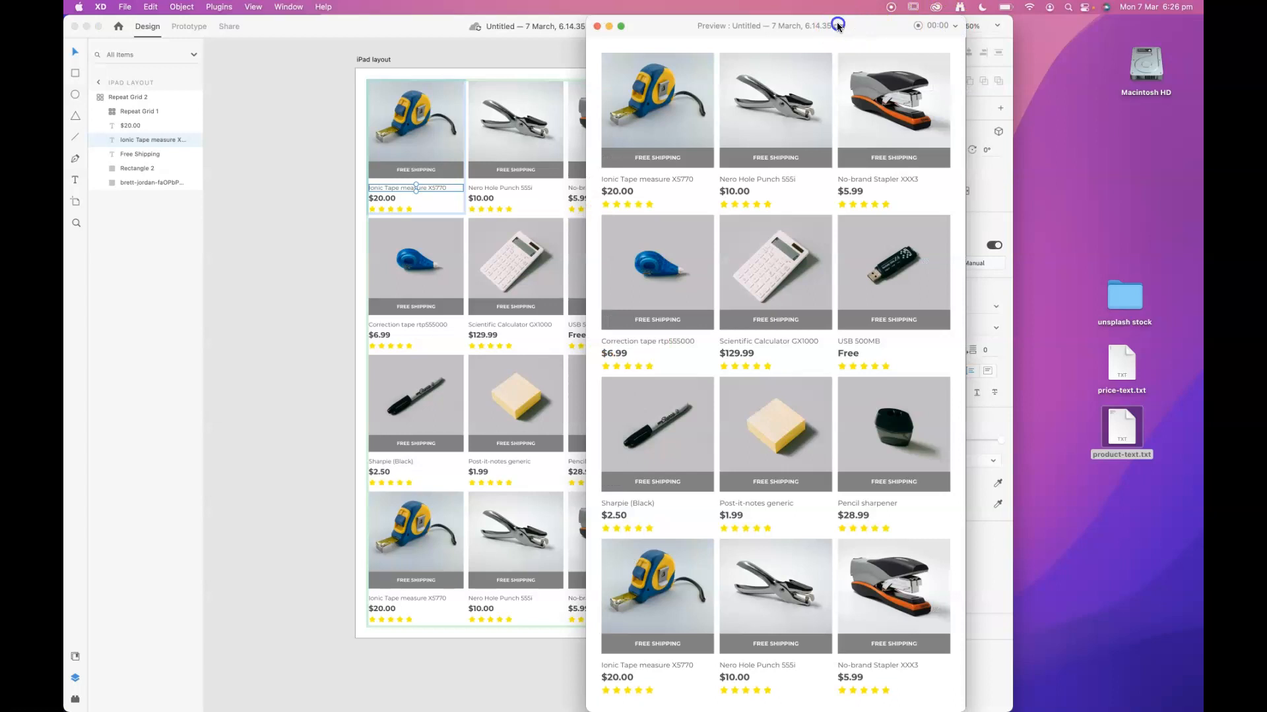
left_click_drag(840, 25, 686, 10)
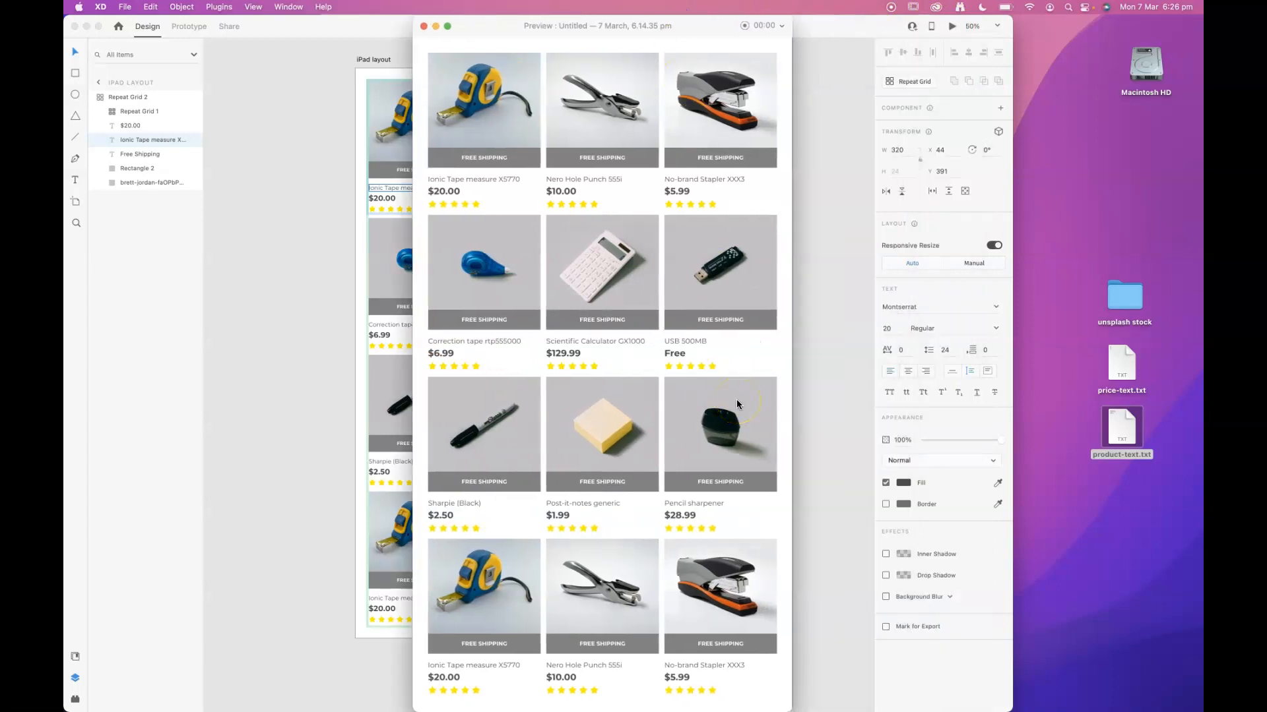